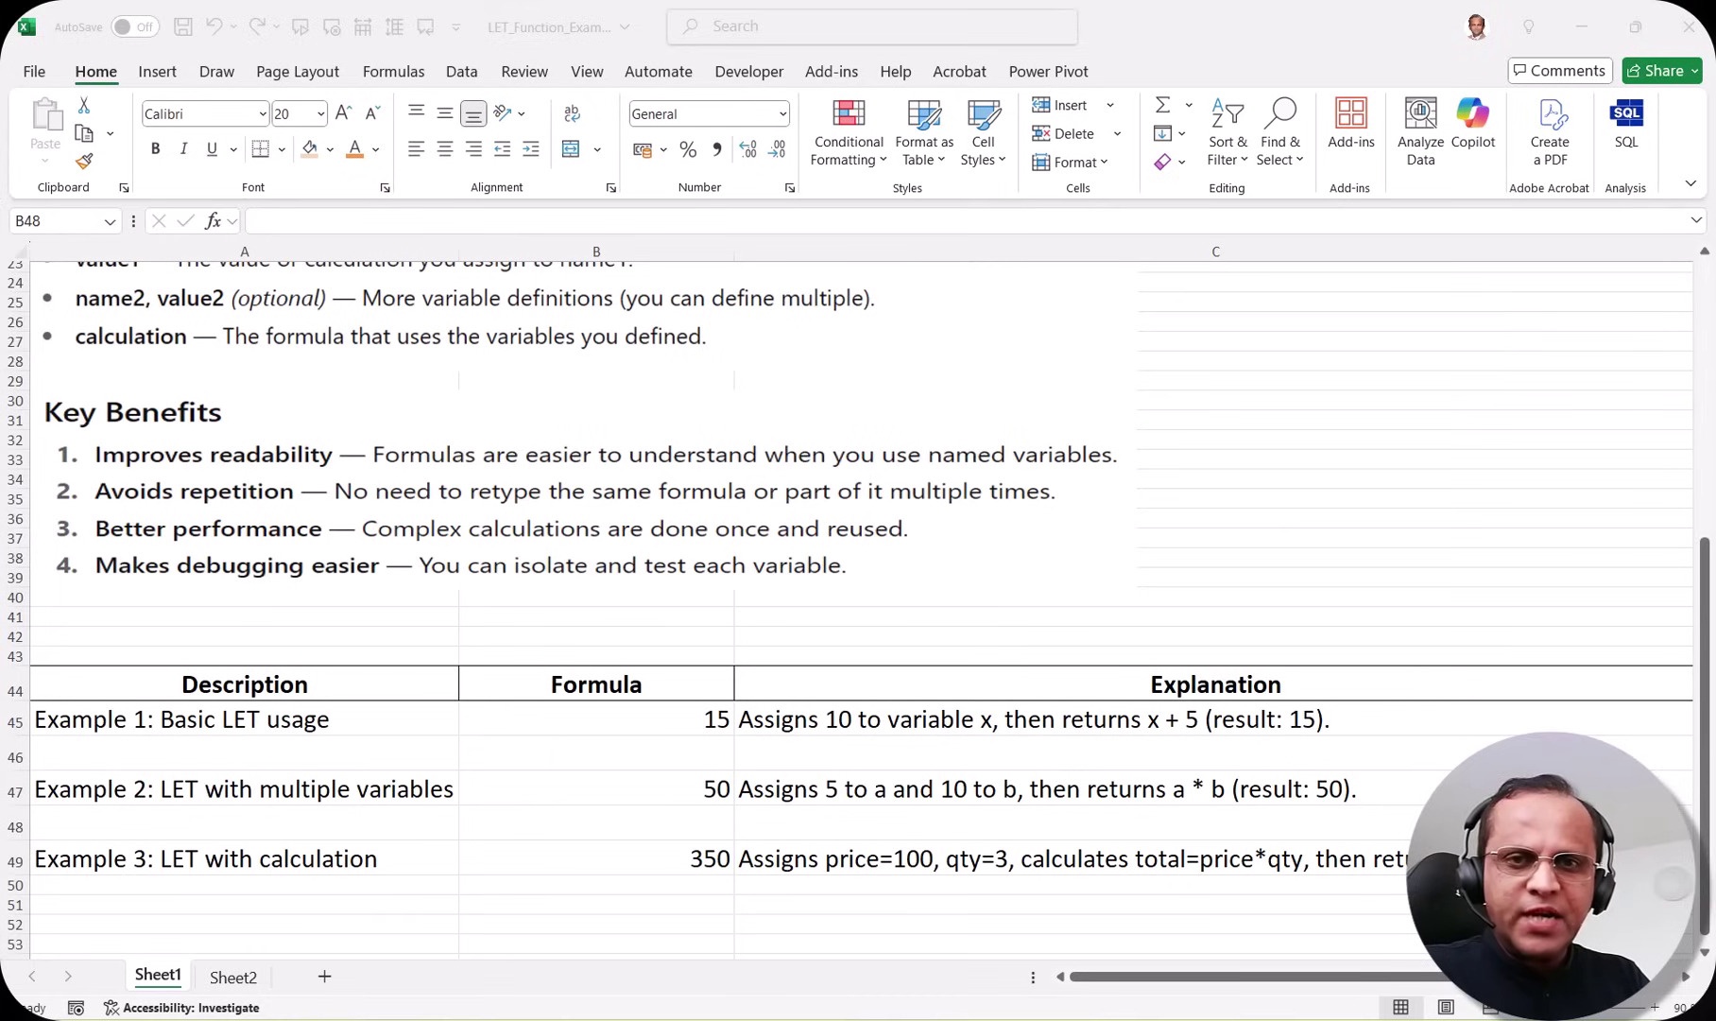
Review the LET function's description, syntax, argument notes, key benefits and example table on Sheet1
scroll(823, 458, "up", 7)
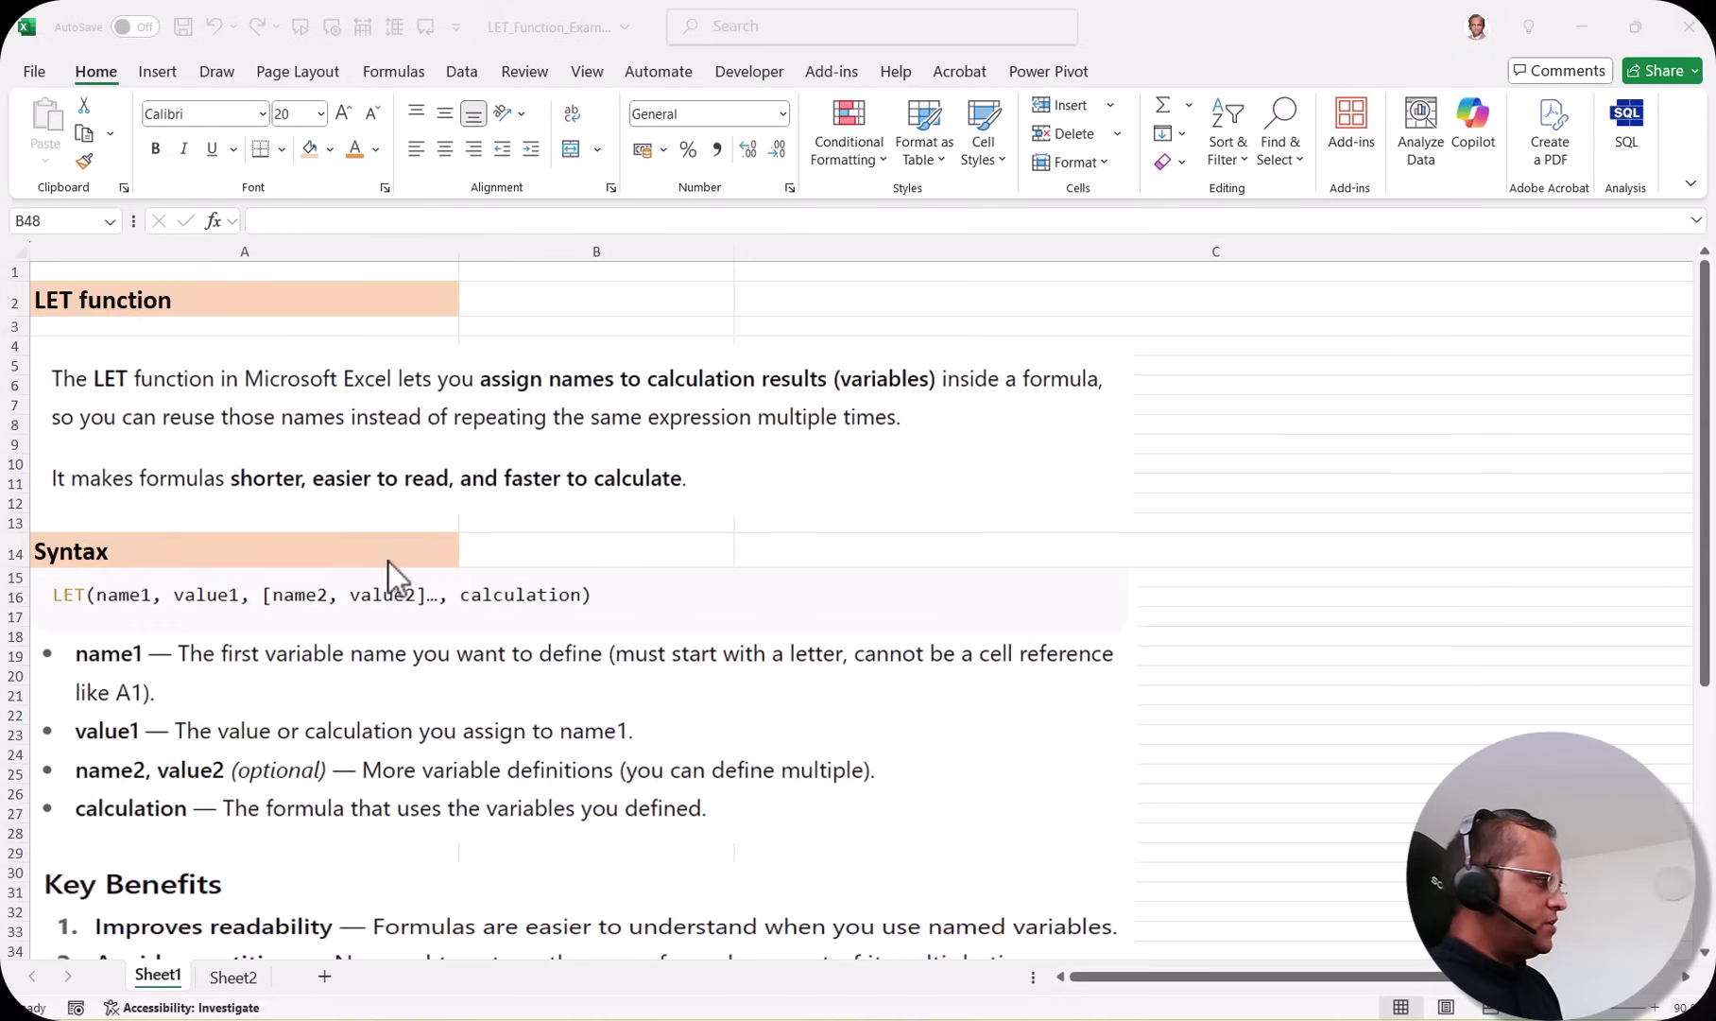
scroll(271, 612, "down", 4)
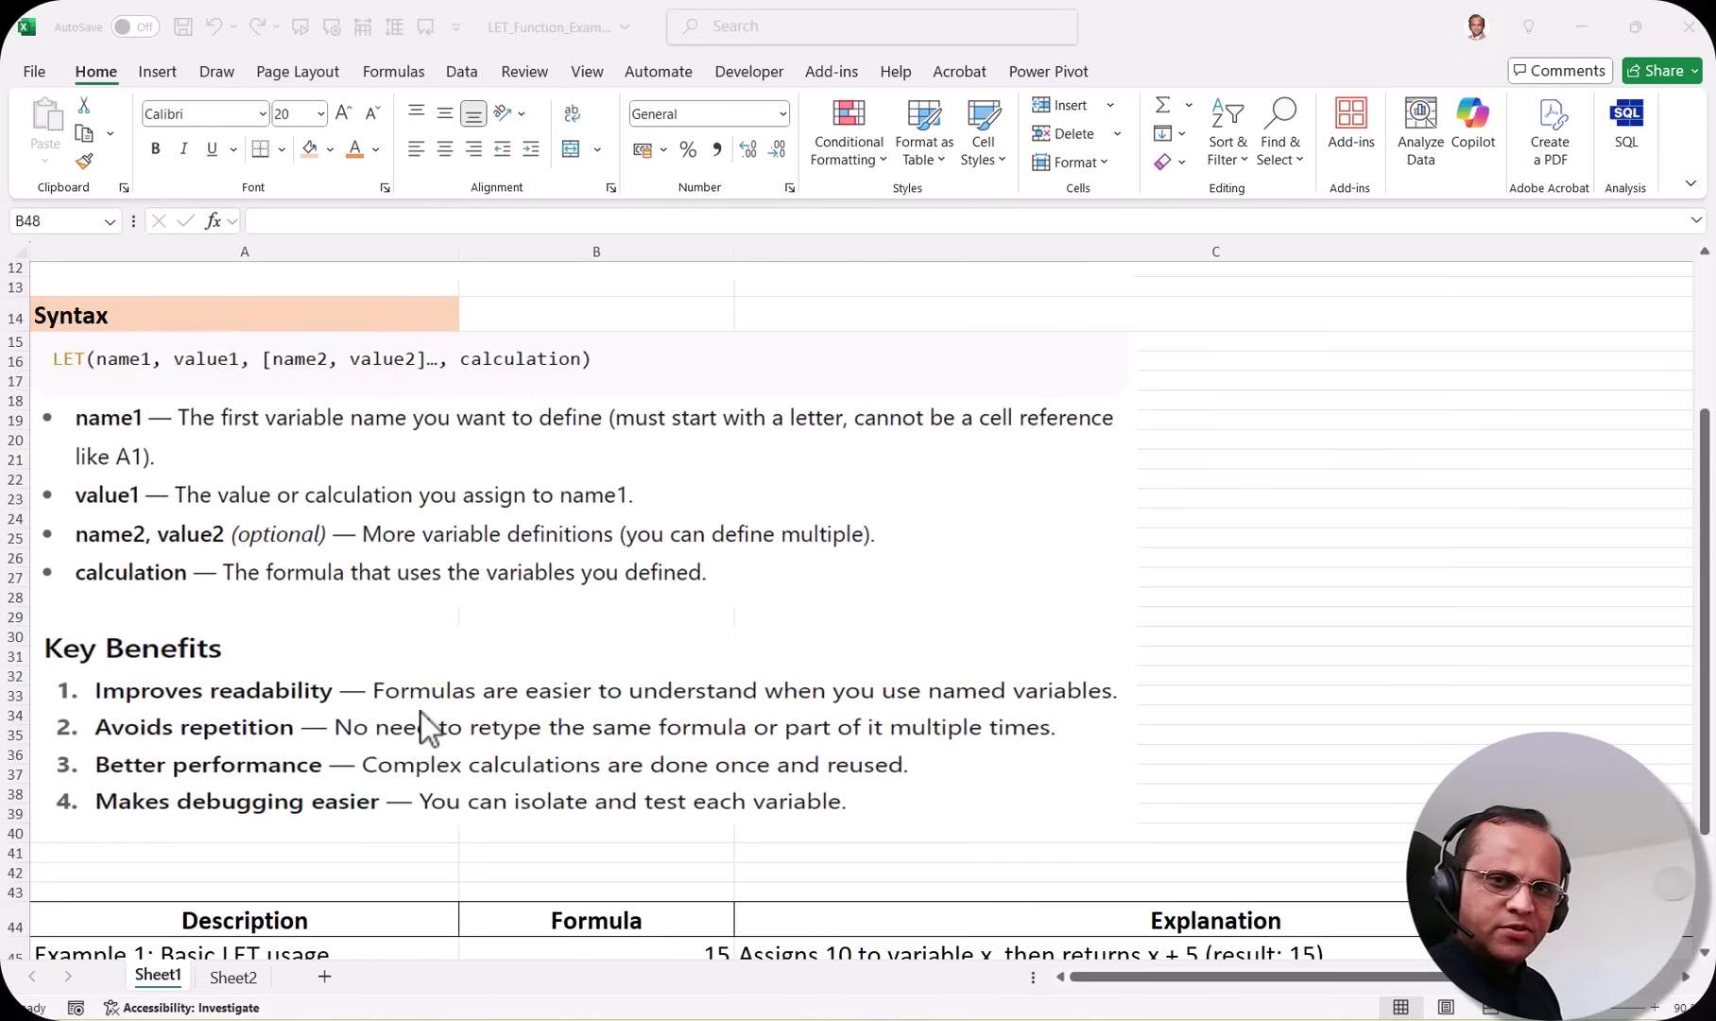
scroll(522, 779, "down", 3)
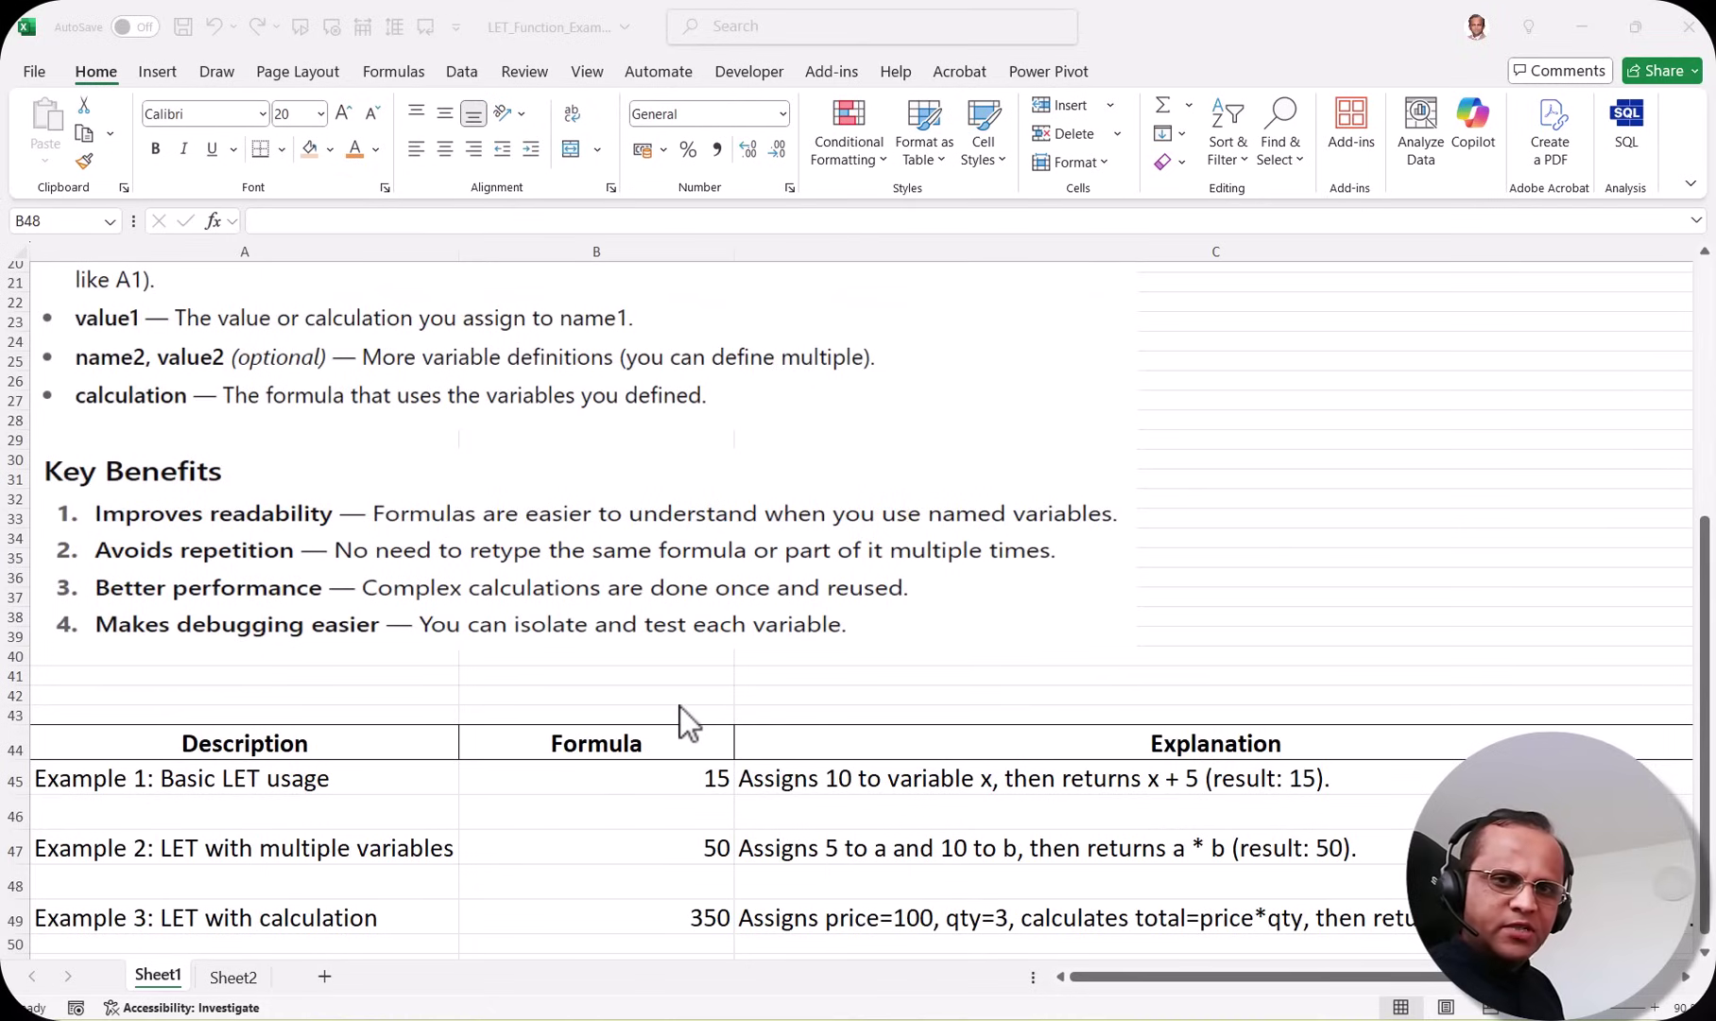
scroll(679, 707, "up", 7)
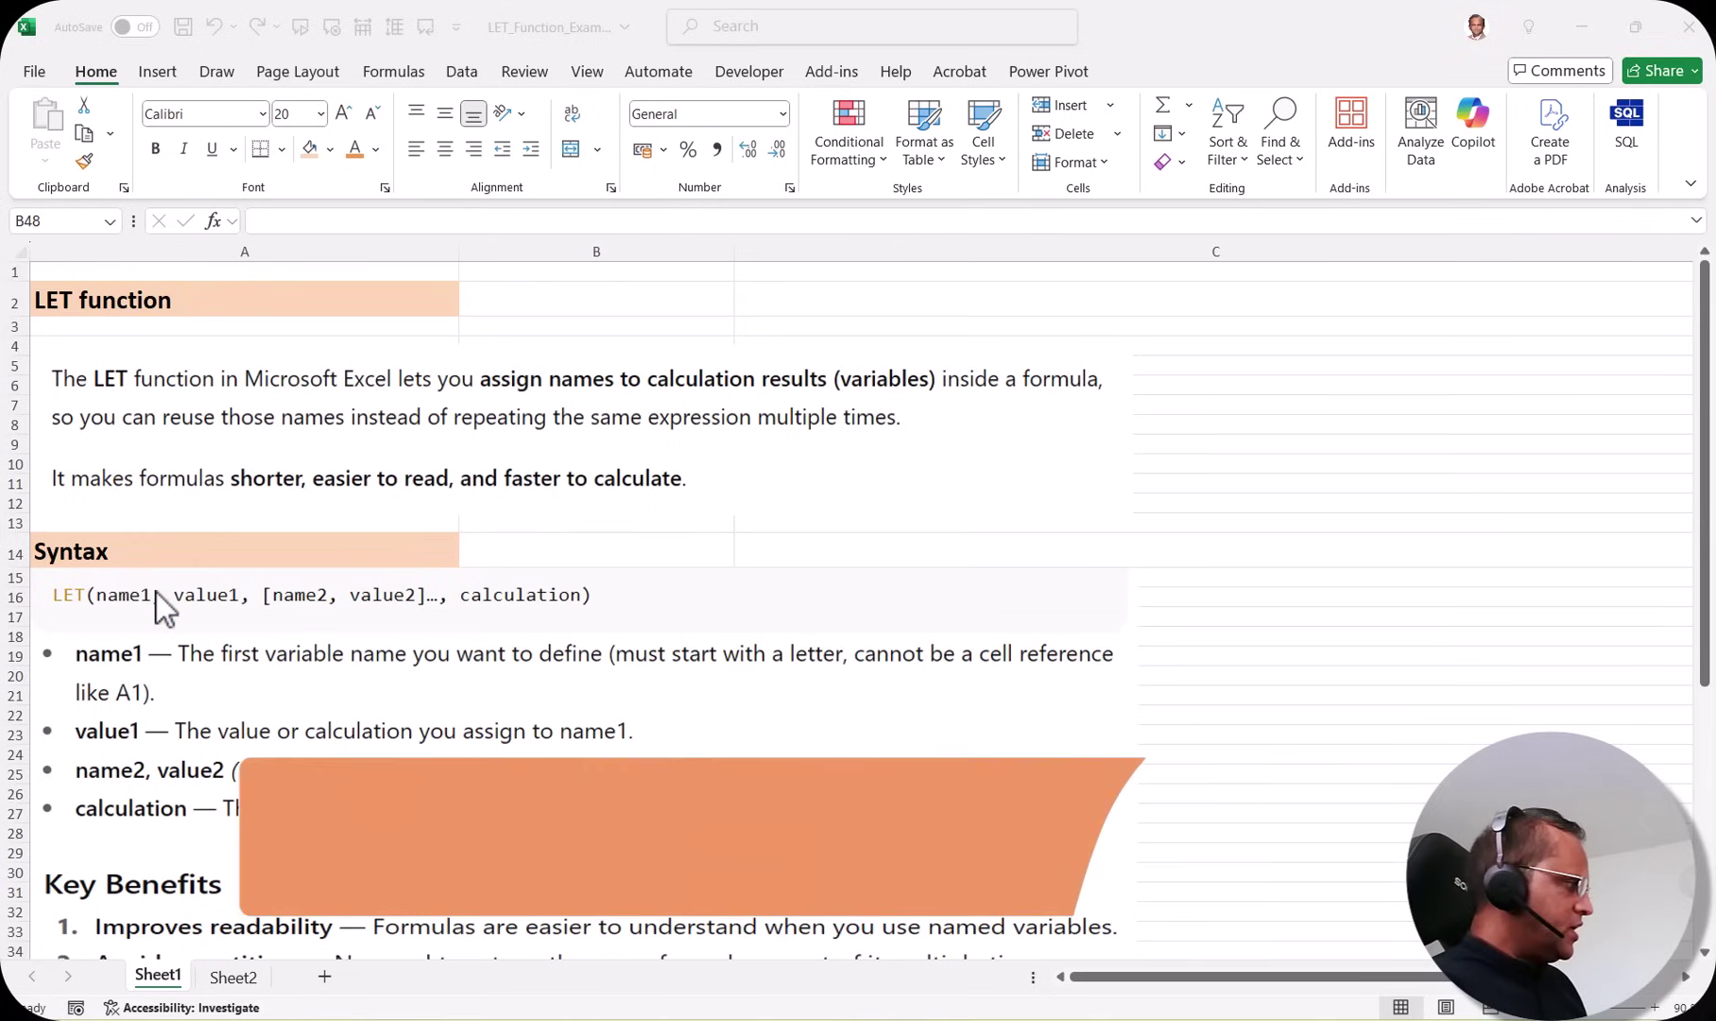
scroll(157, 605, "down", 2)
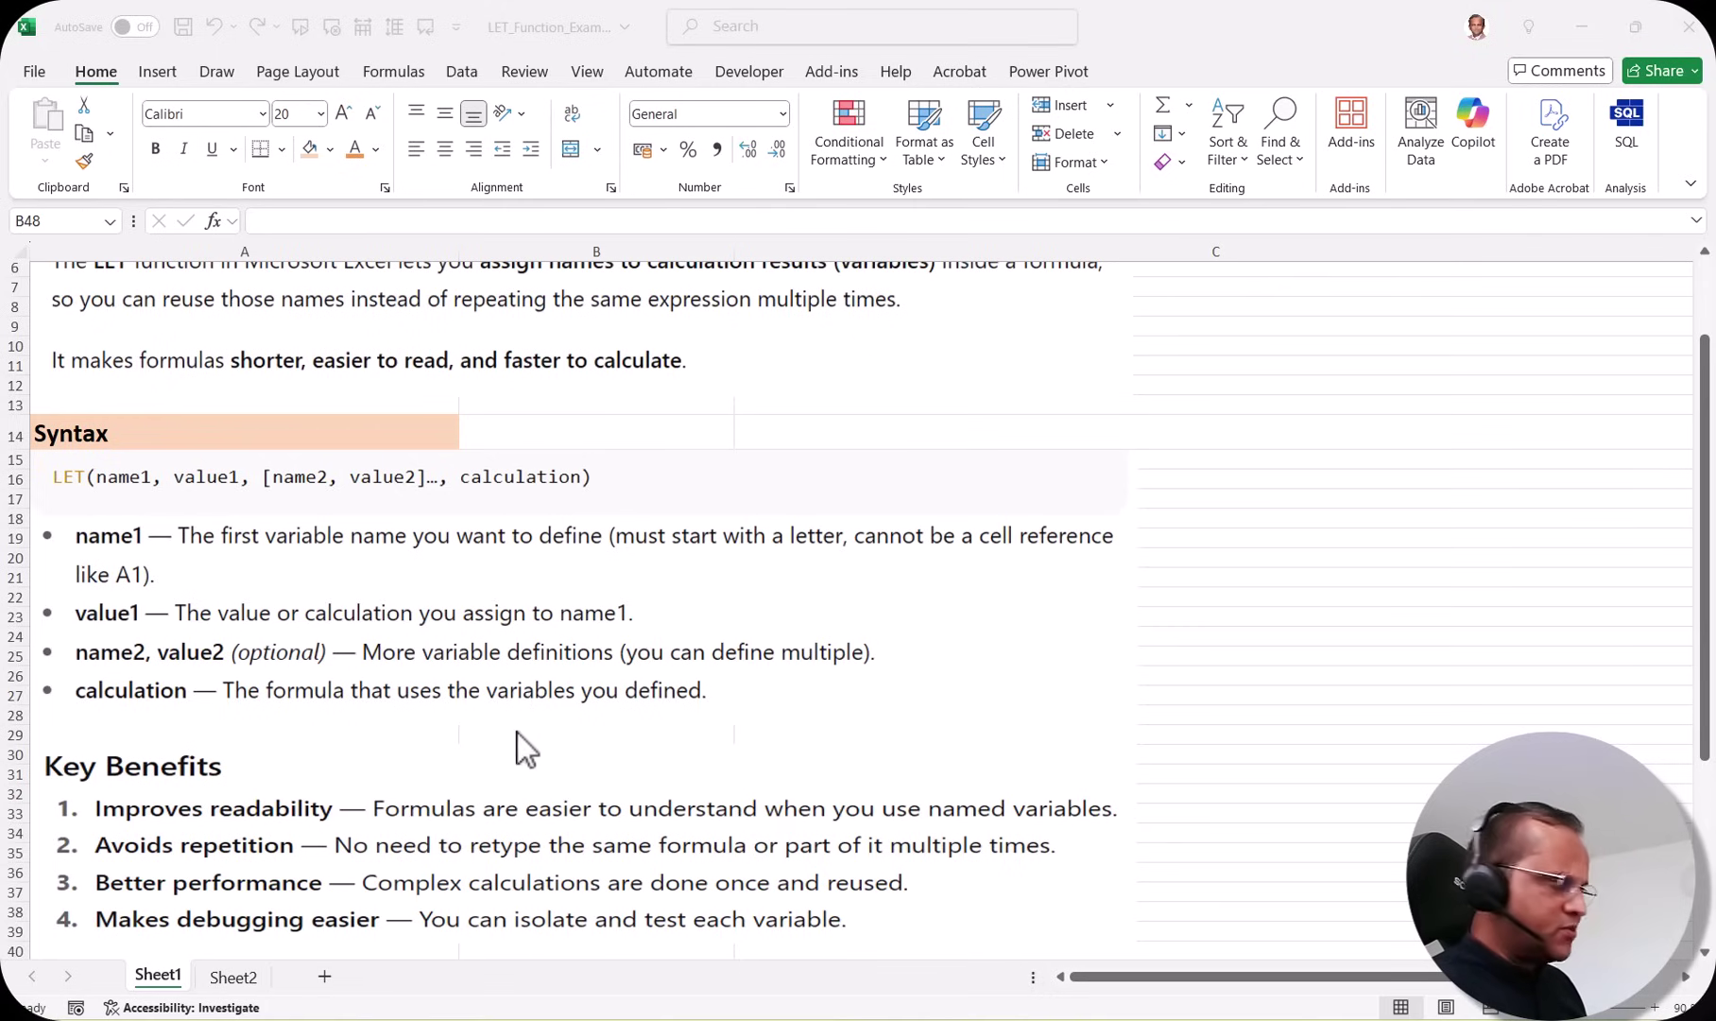
scroll(518, 733, "down", 2)
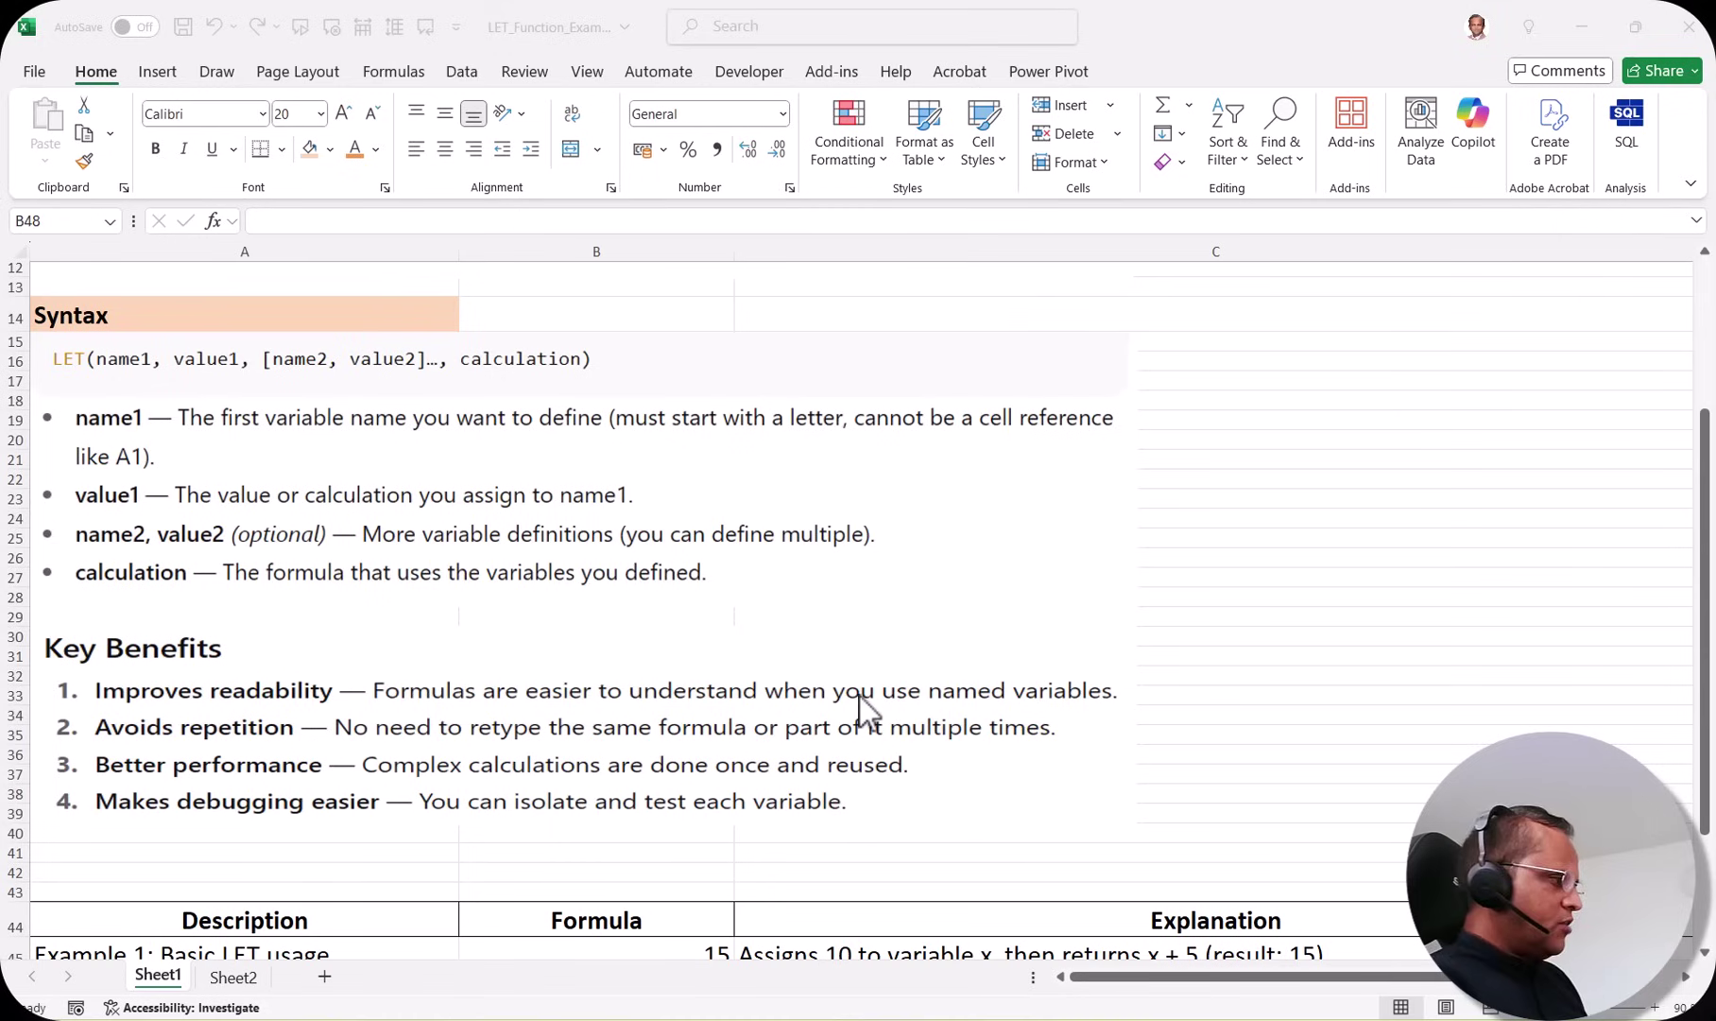
scroll(857, 695, "down", 6)
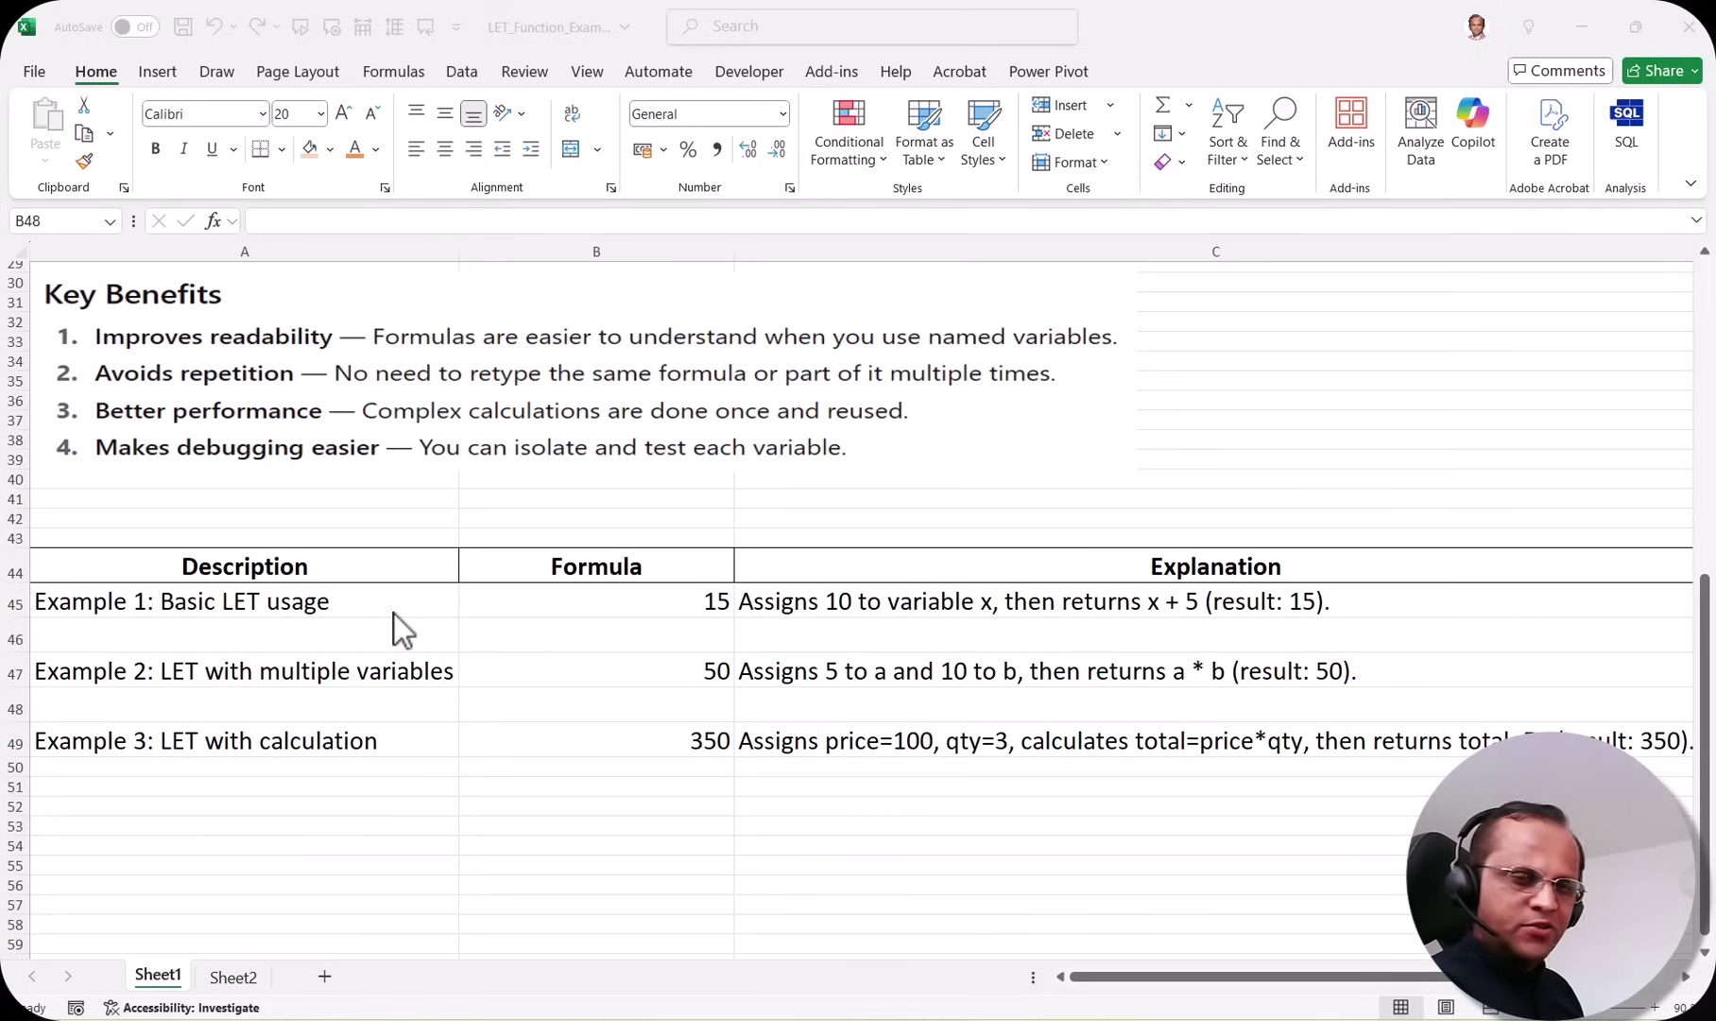
Examine the Example 1 LET formula in cell B45 alongside its explanation in C45
key("F2")
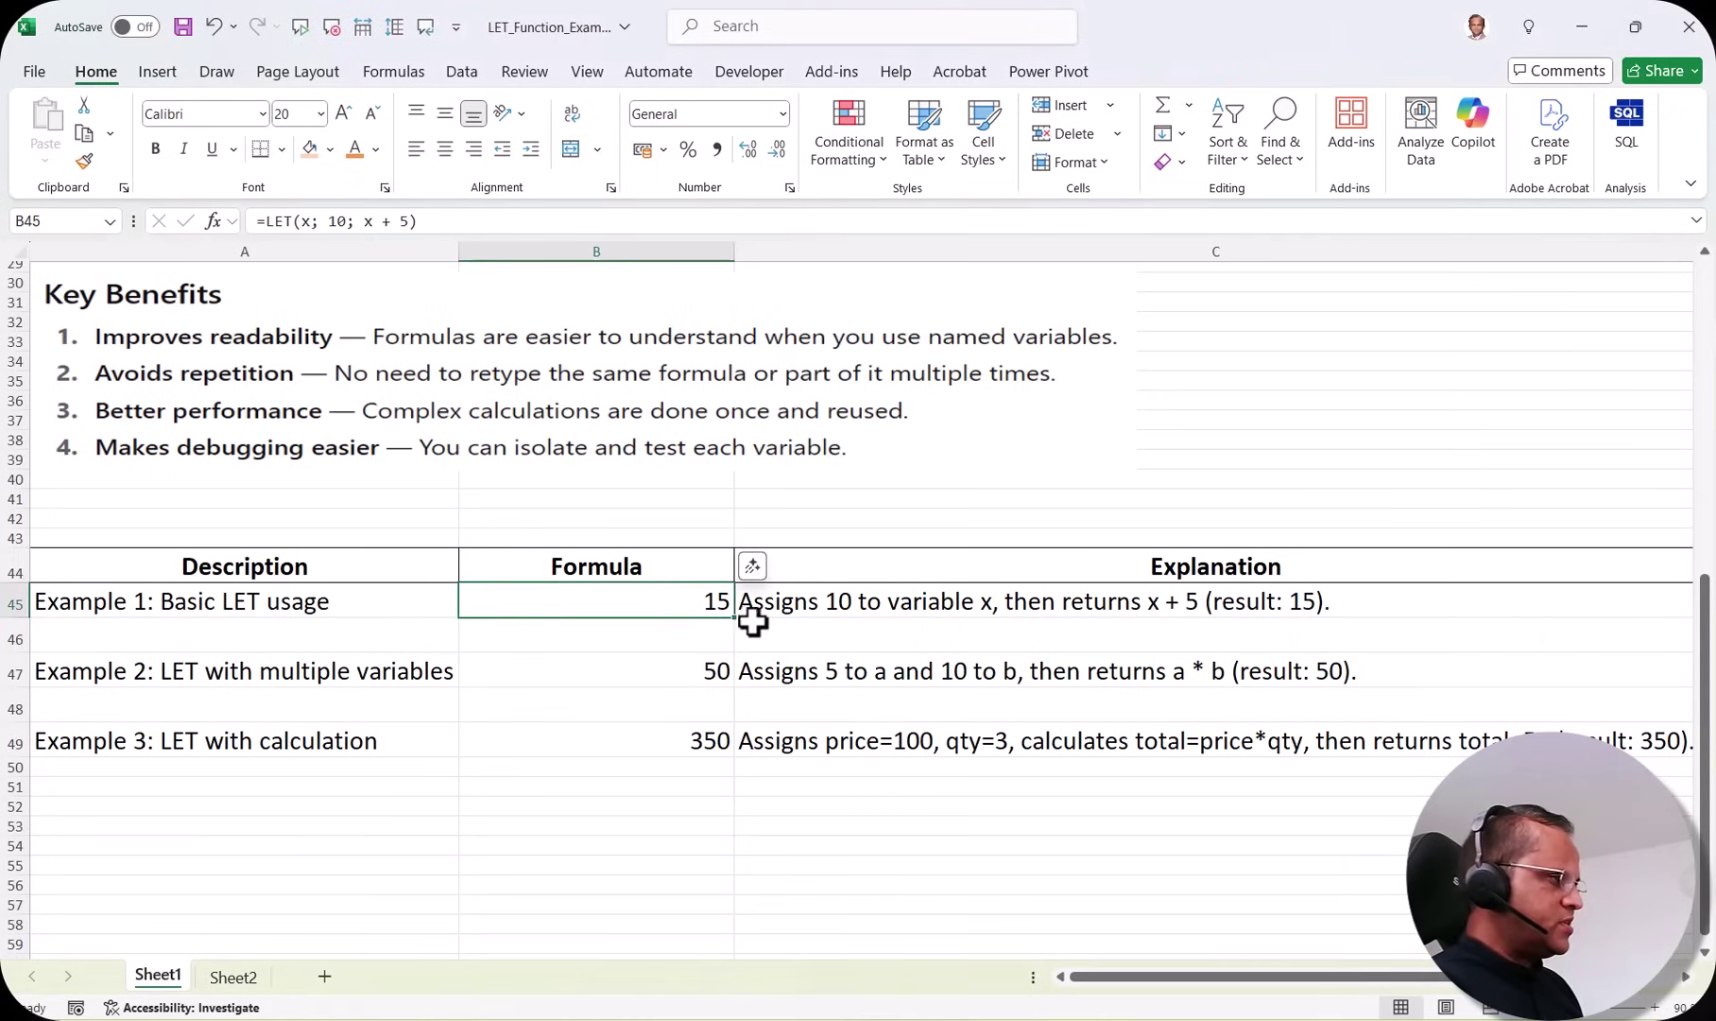
left_click(804, 603)
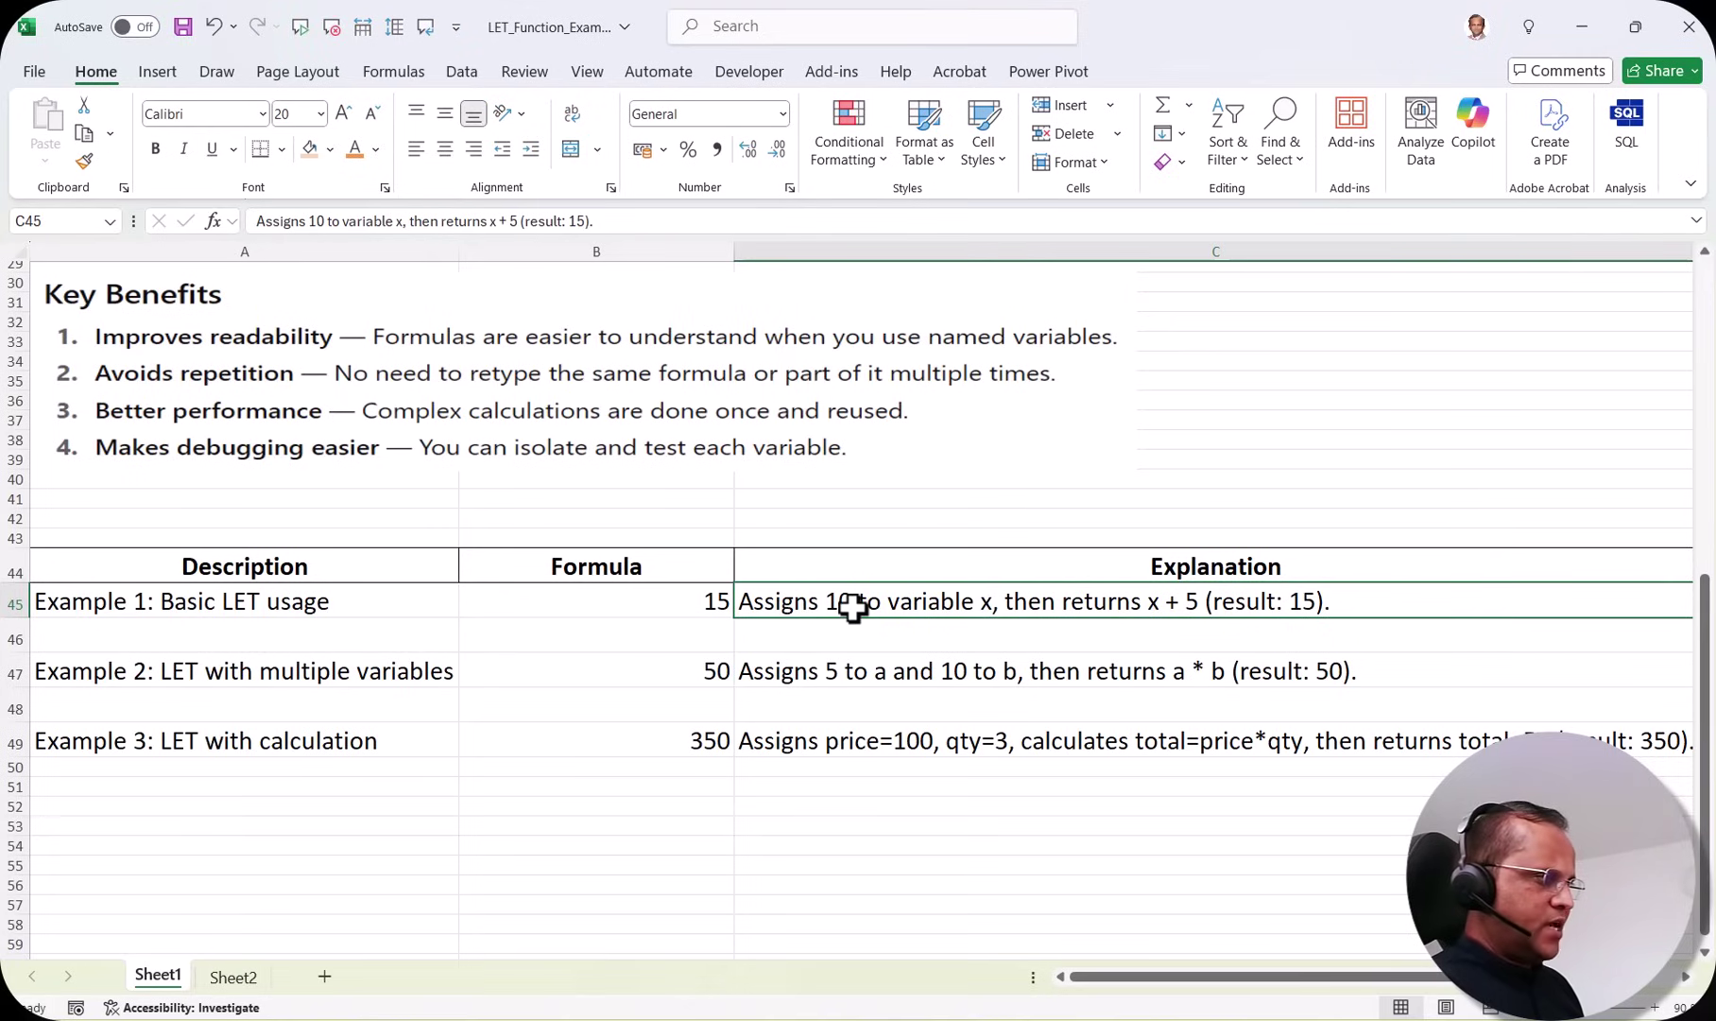
left_click(695, 605)
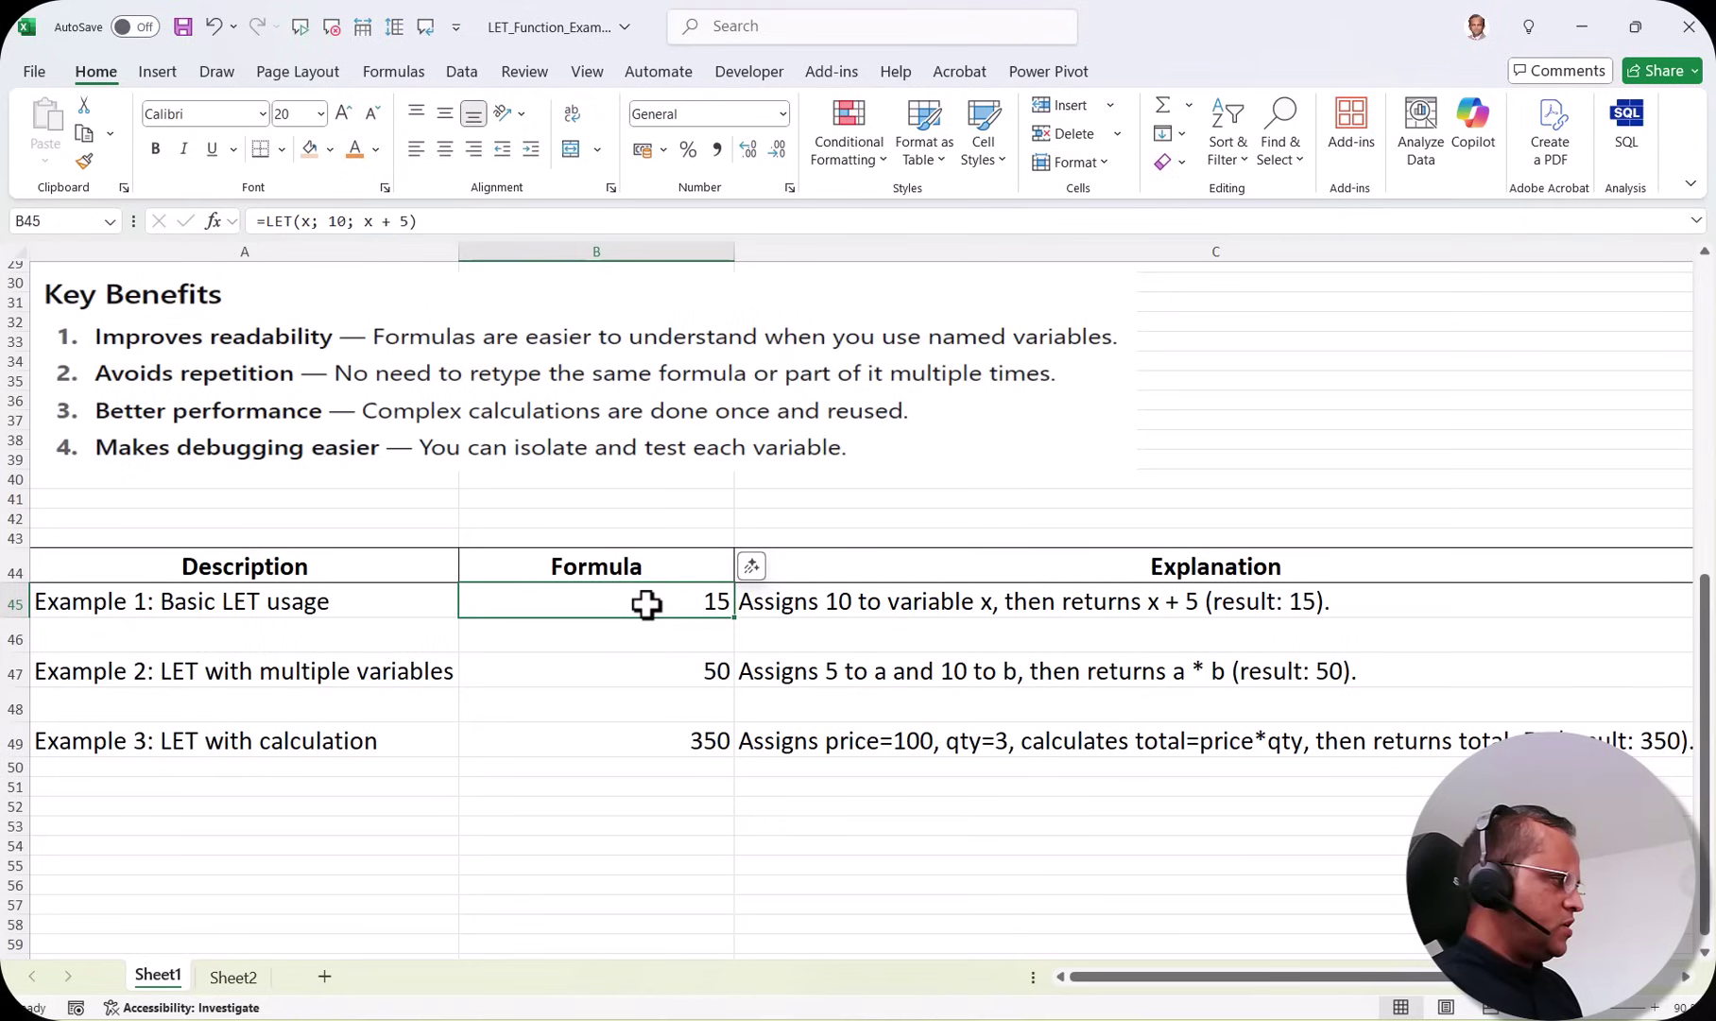
double_click(650, 602)
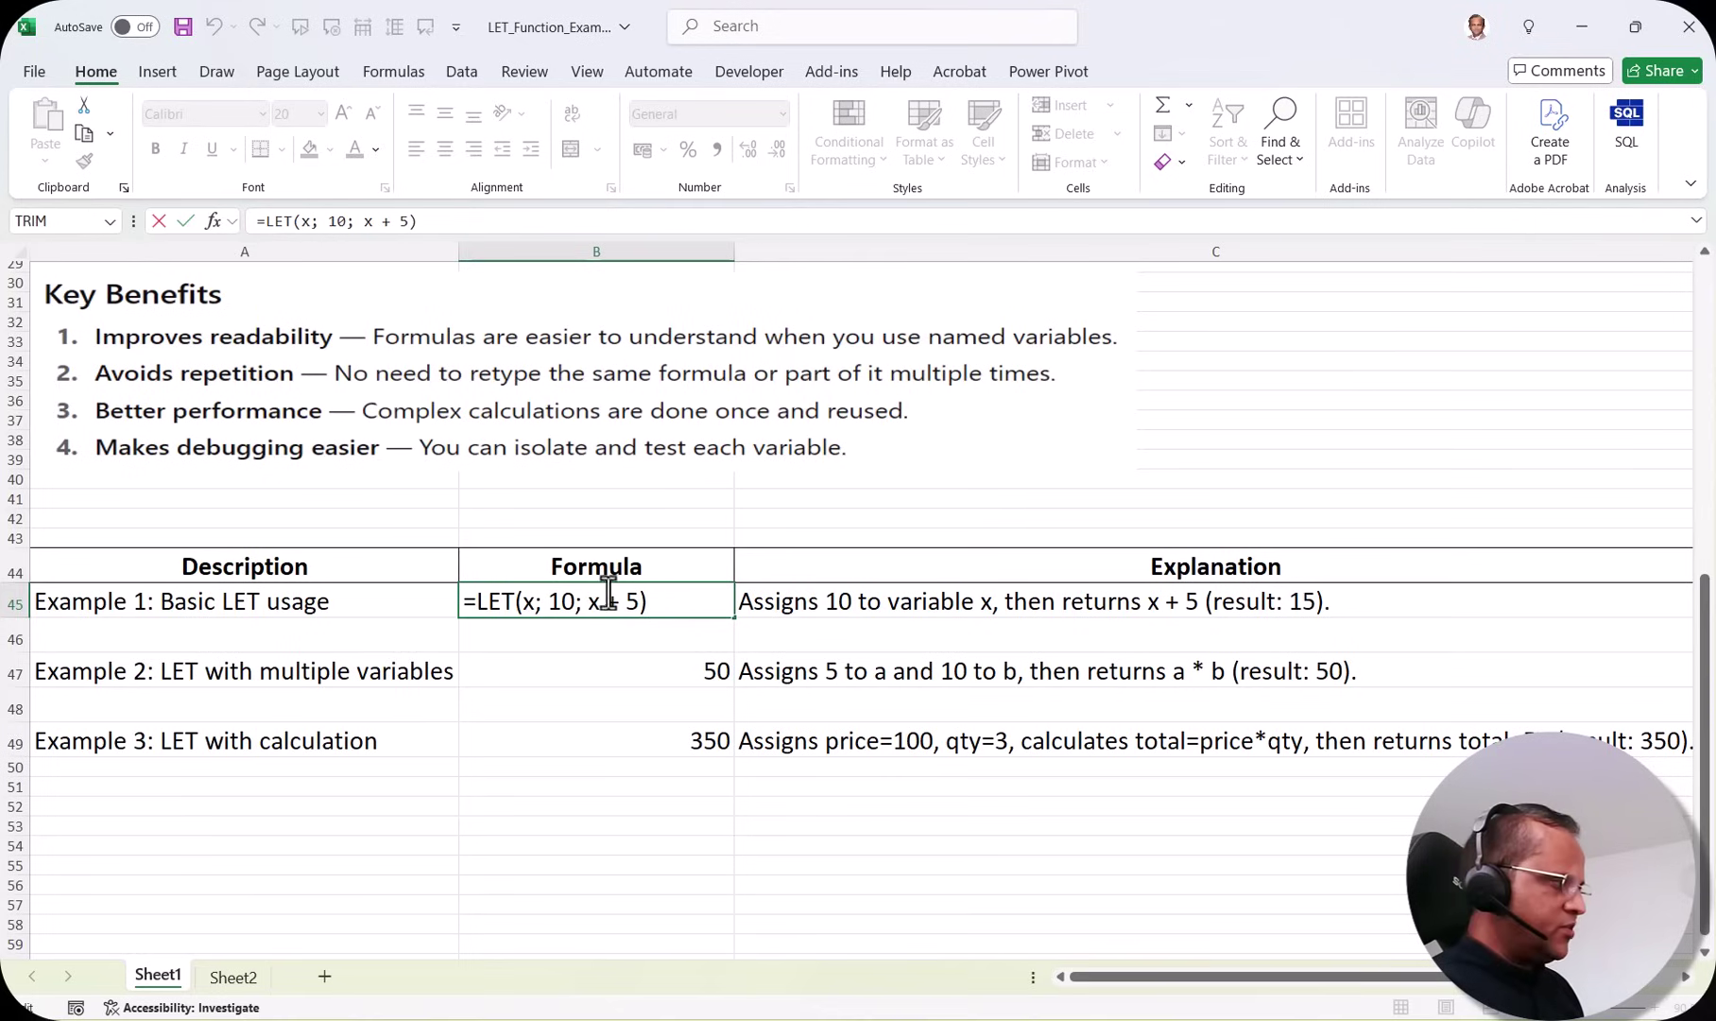
key("Return")
left_click(667, 605)
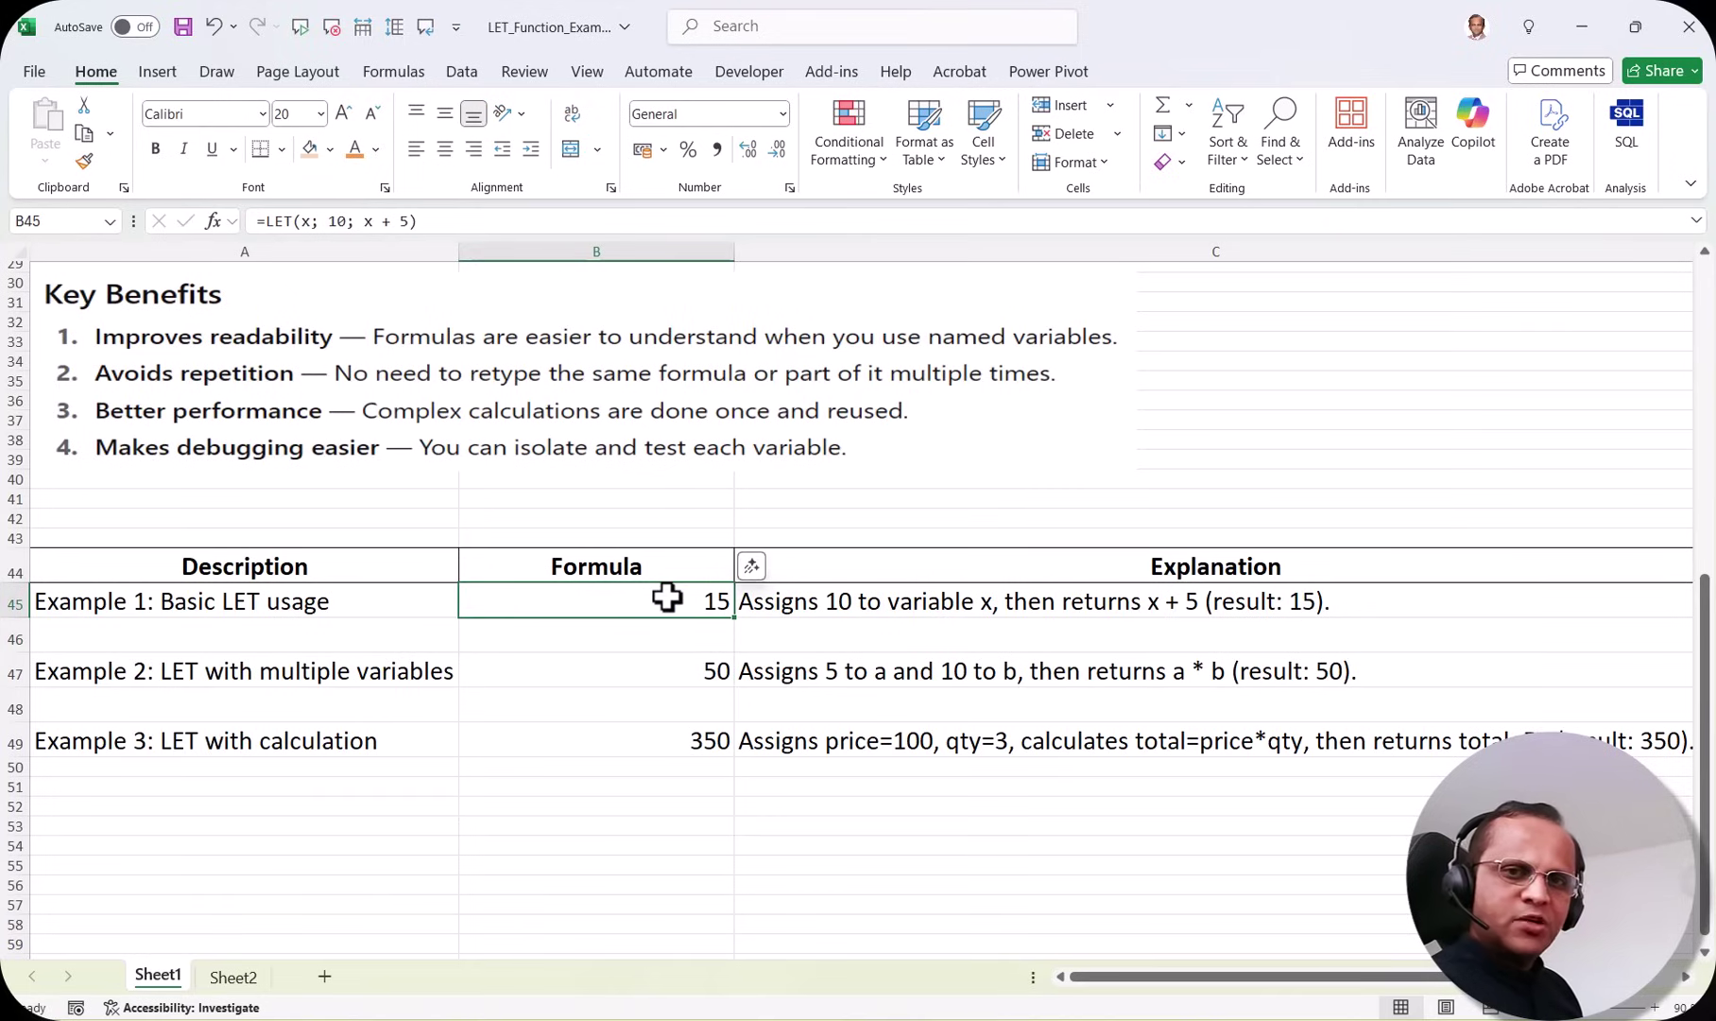
Examine the LET formulas of Example 2 in B47, with its explanation, and Example 3 in B49
left_click(636, 679)
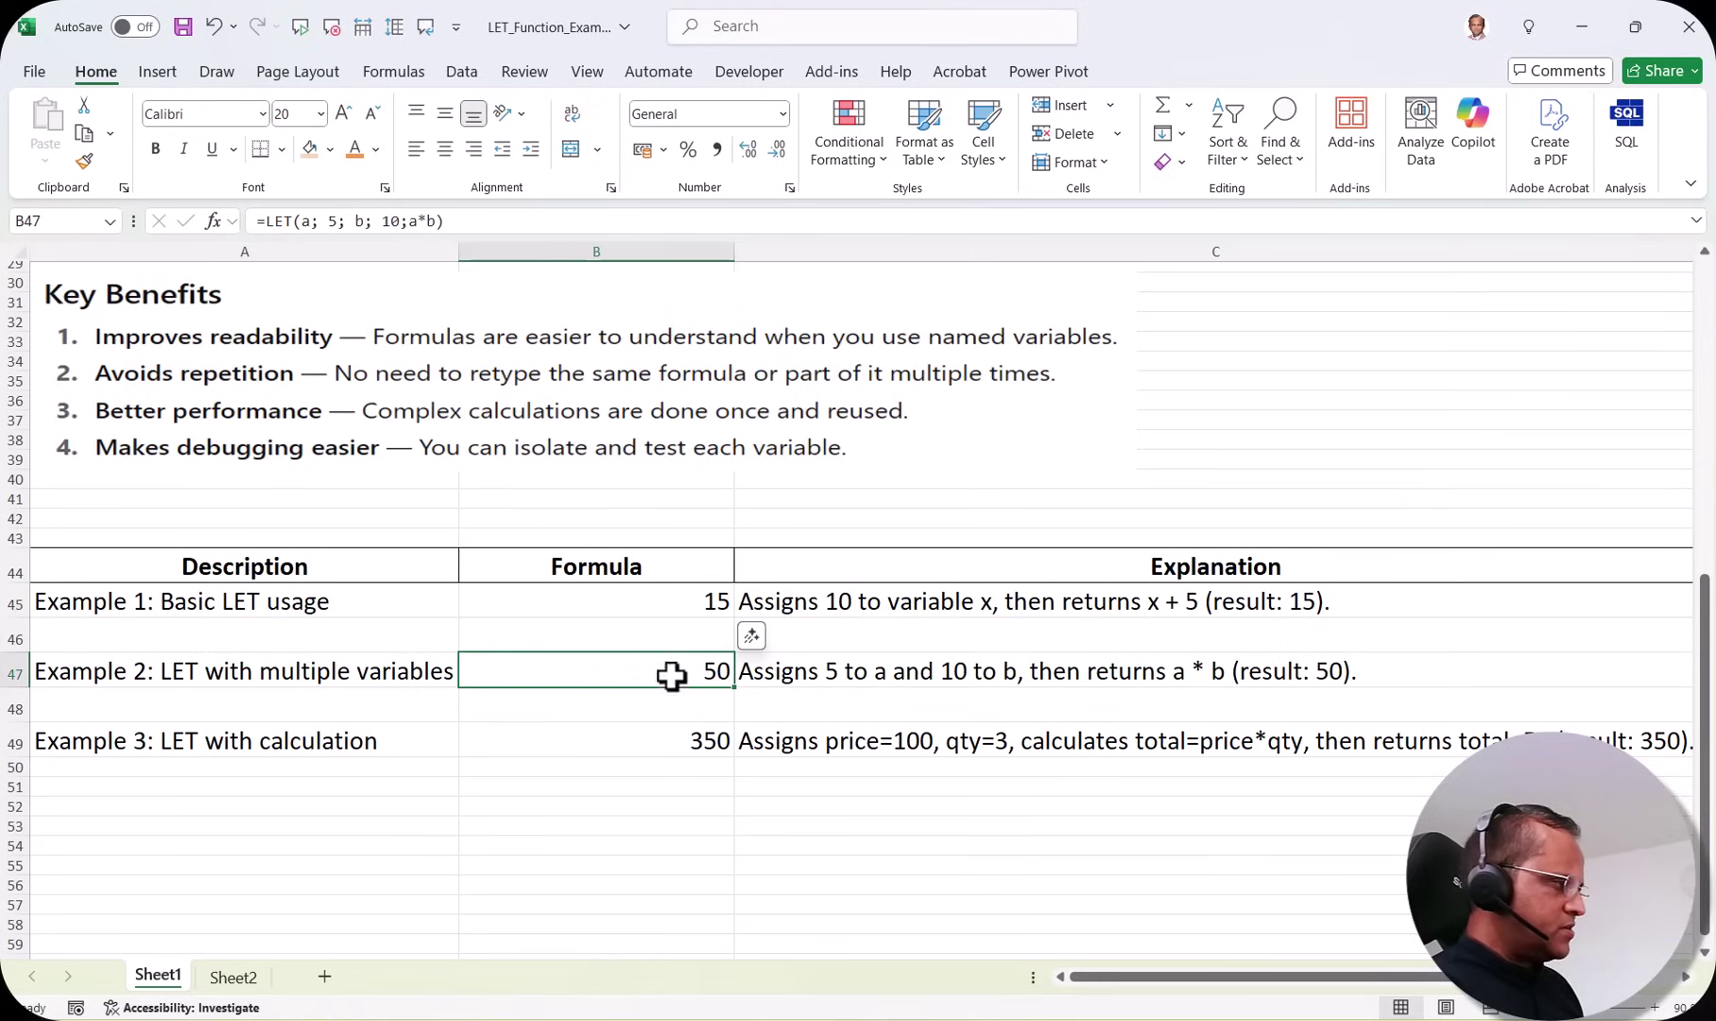
double_click(673, 673)
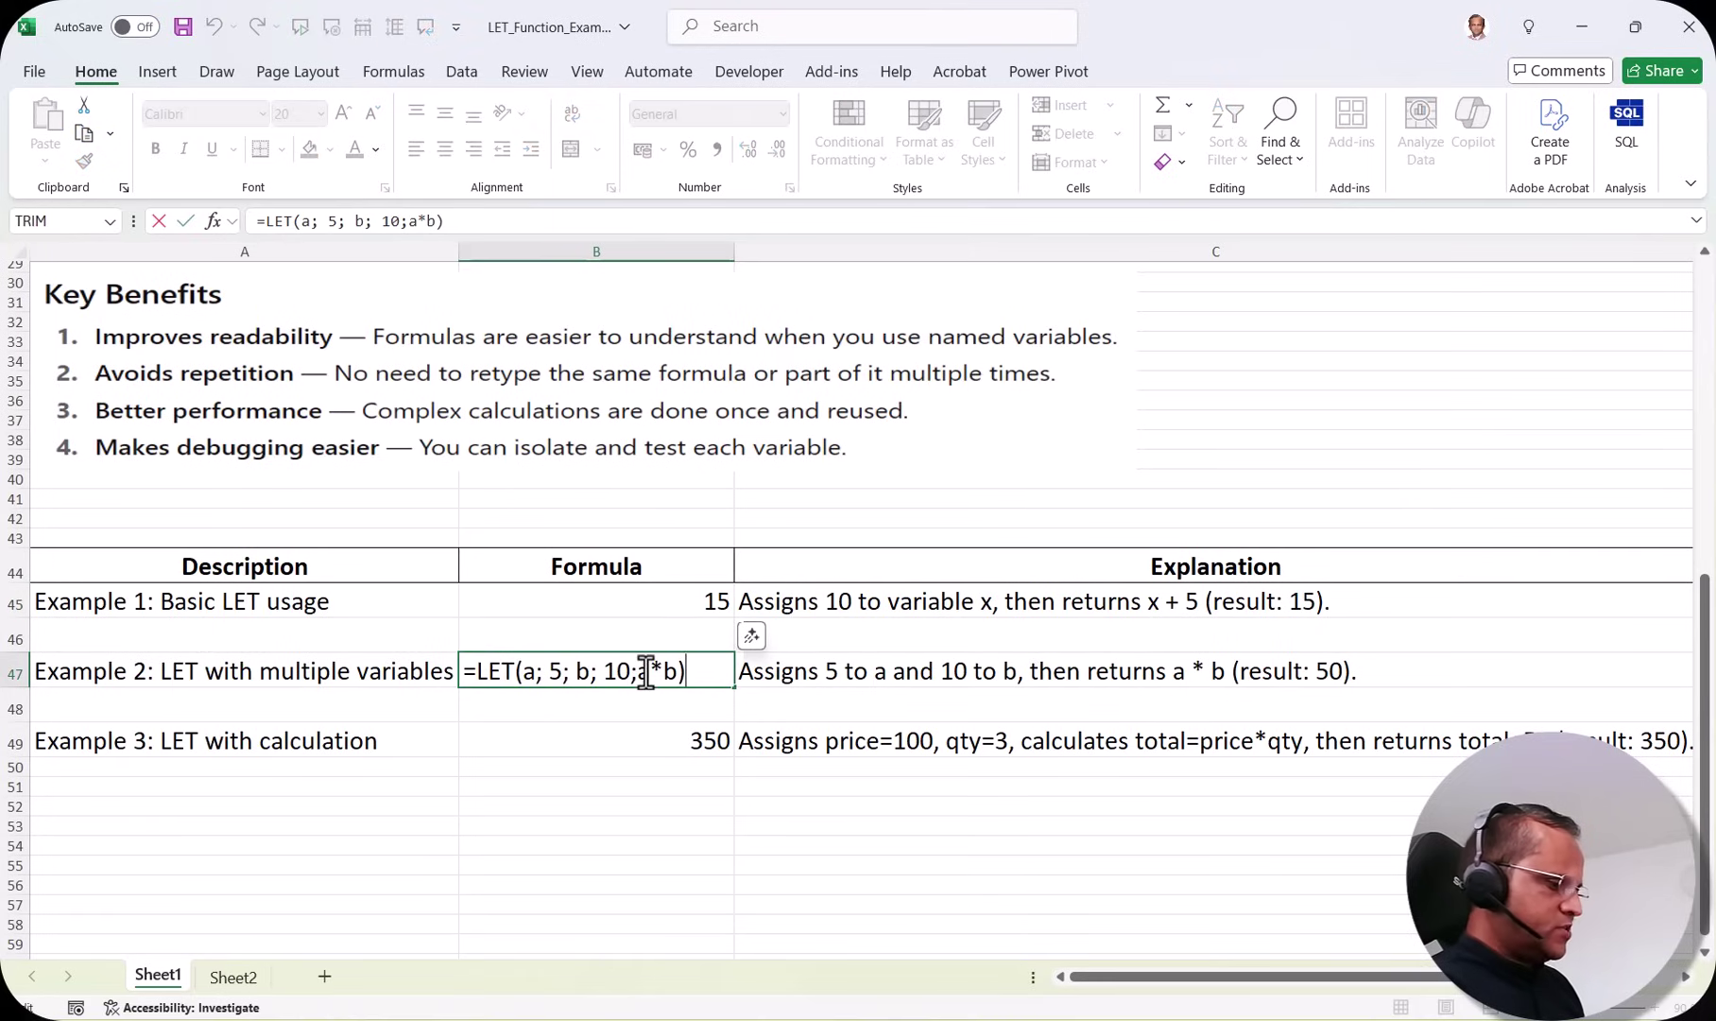
key("Return")
left_click(796, 673)
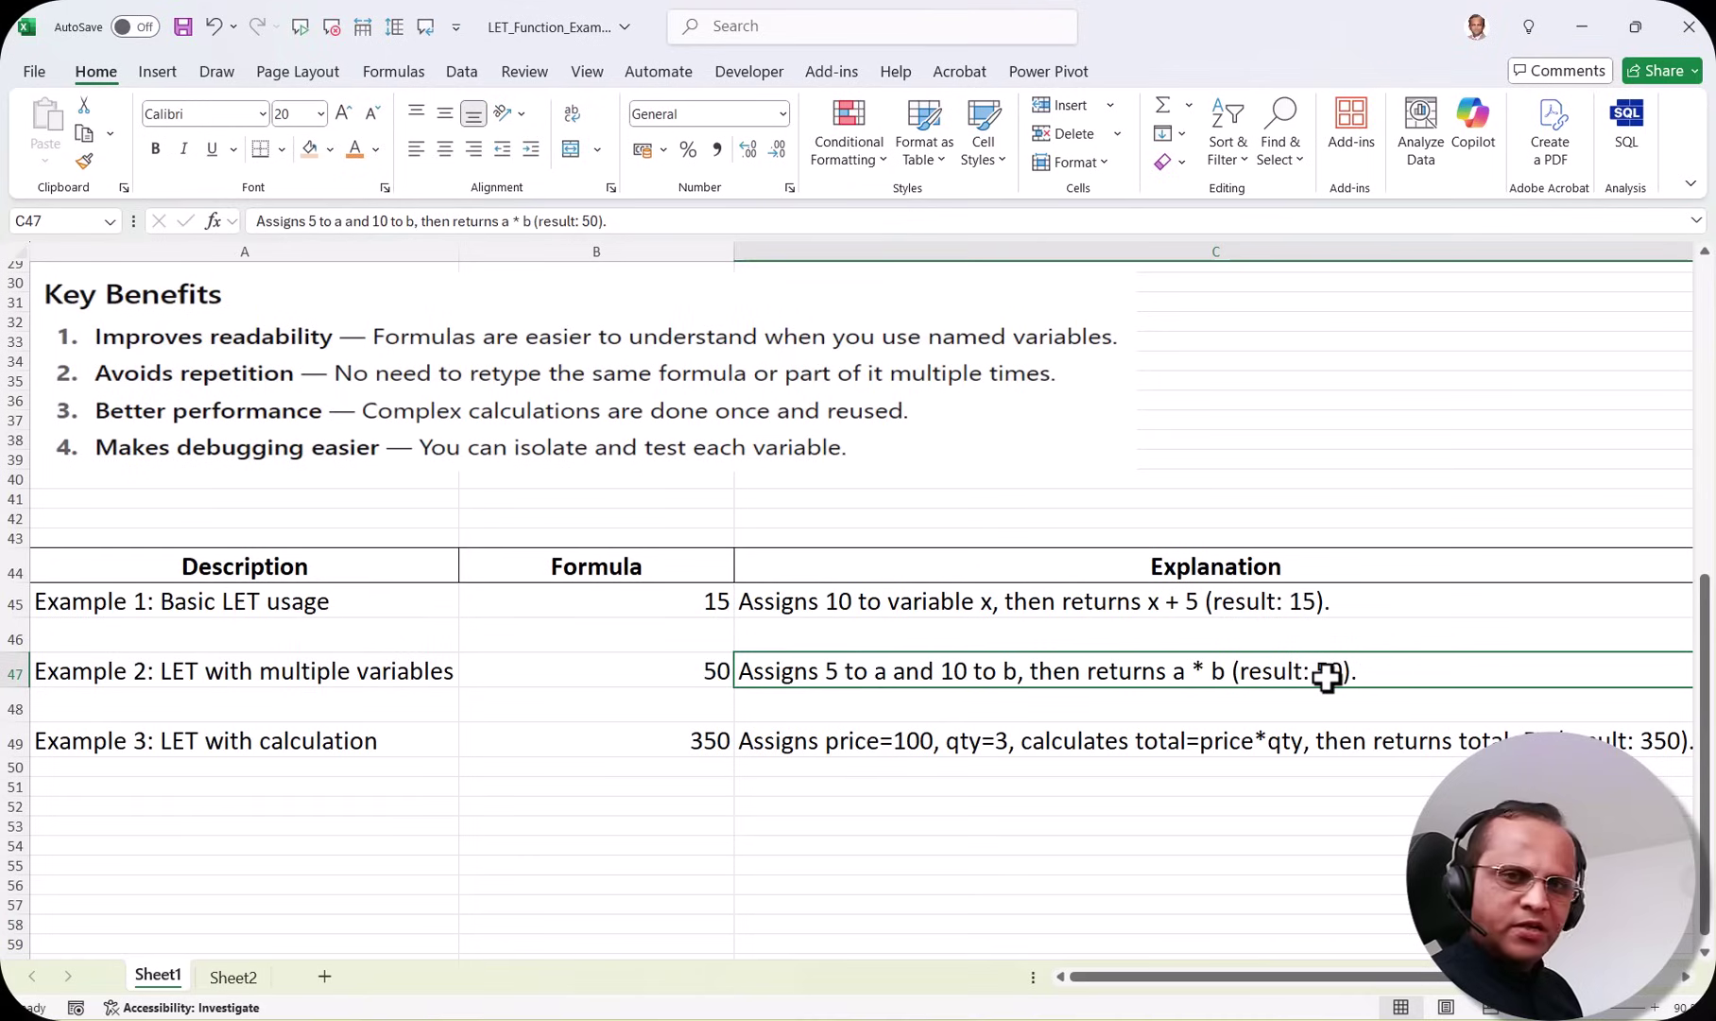
left_click(706, 671)
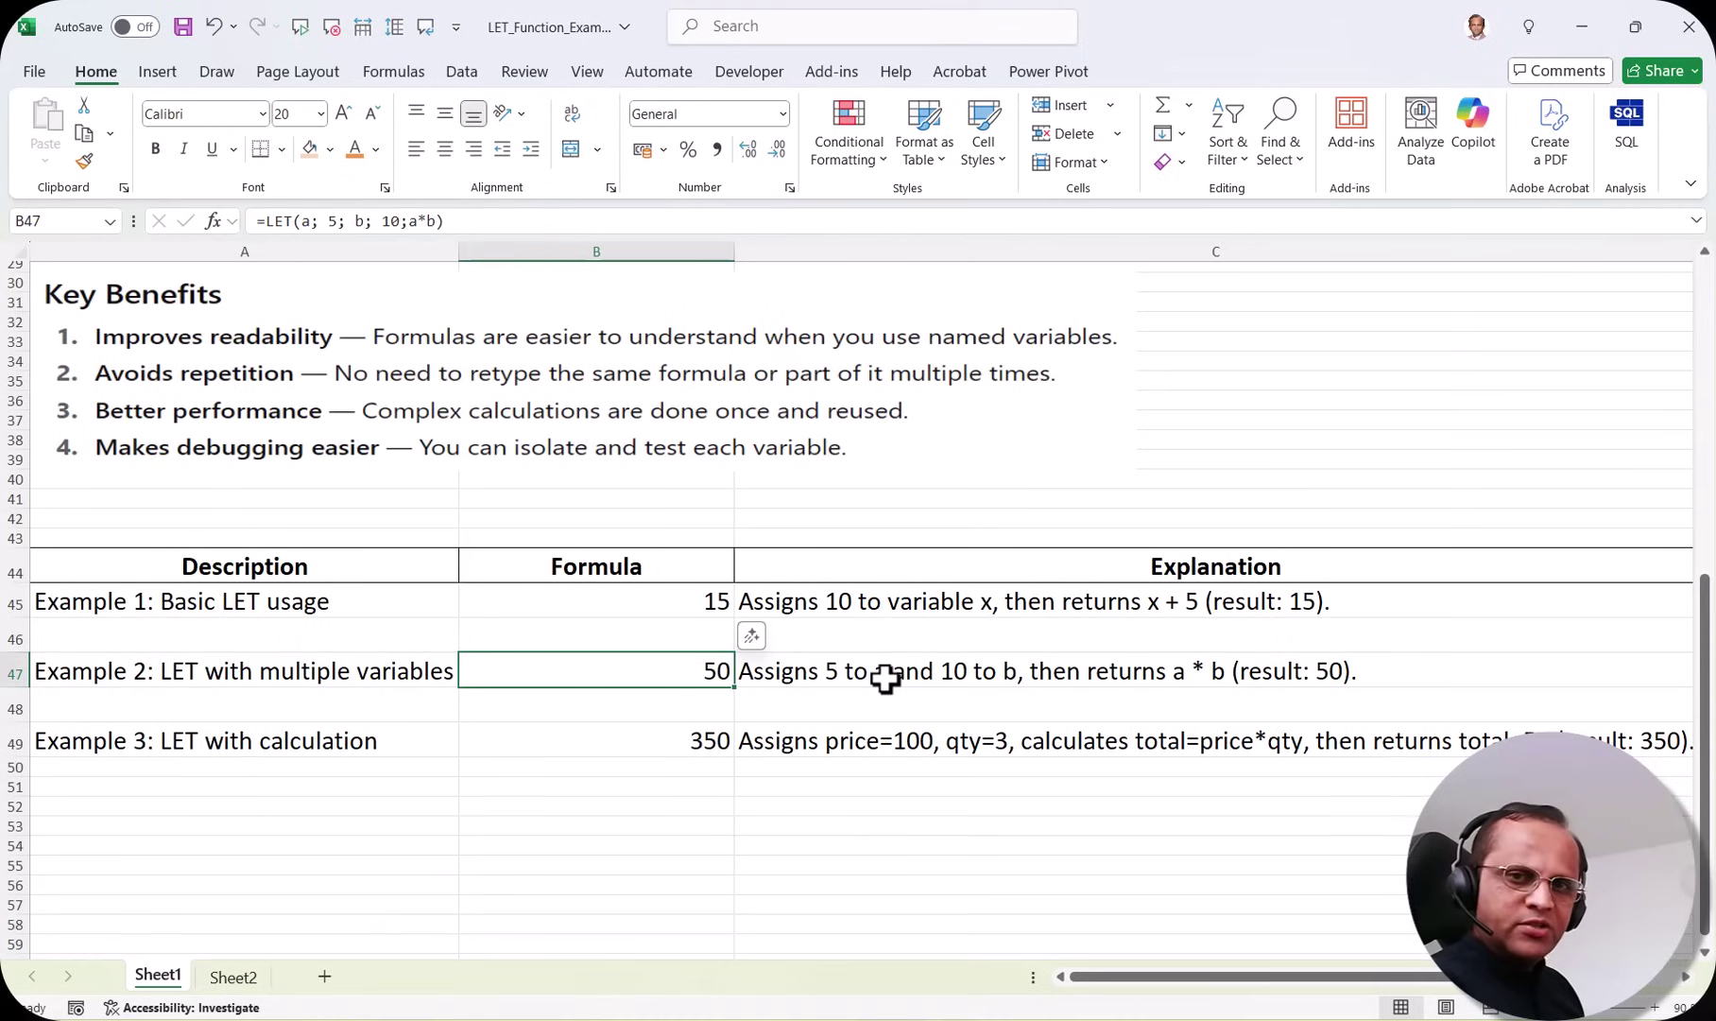
double_click(636, 670)
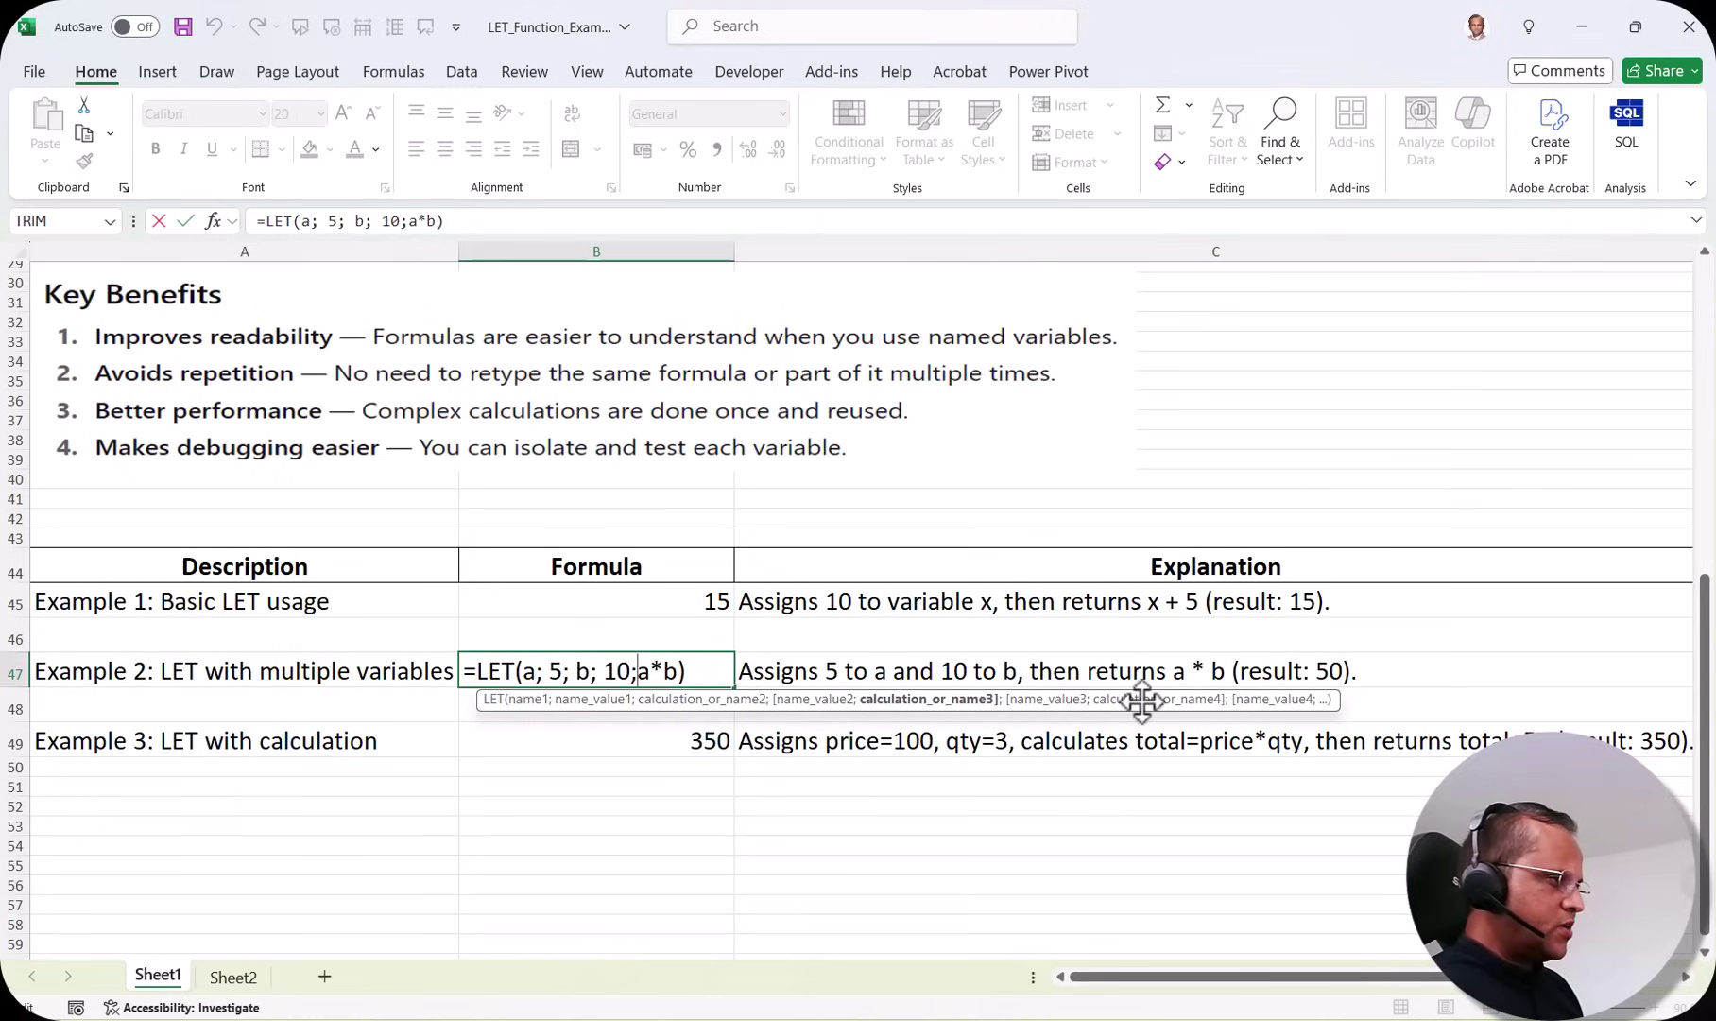
key("Return")
left_click(681, 673)
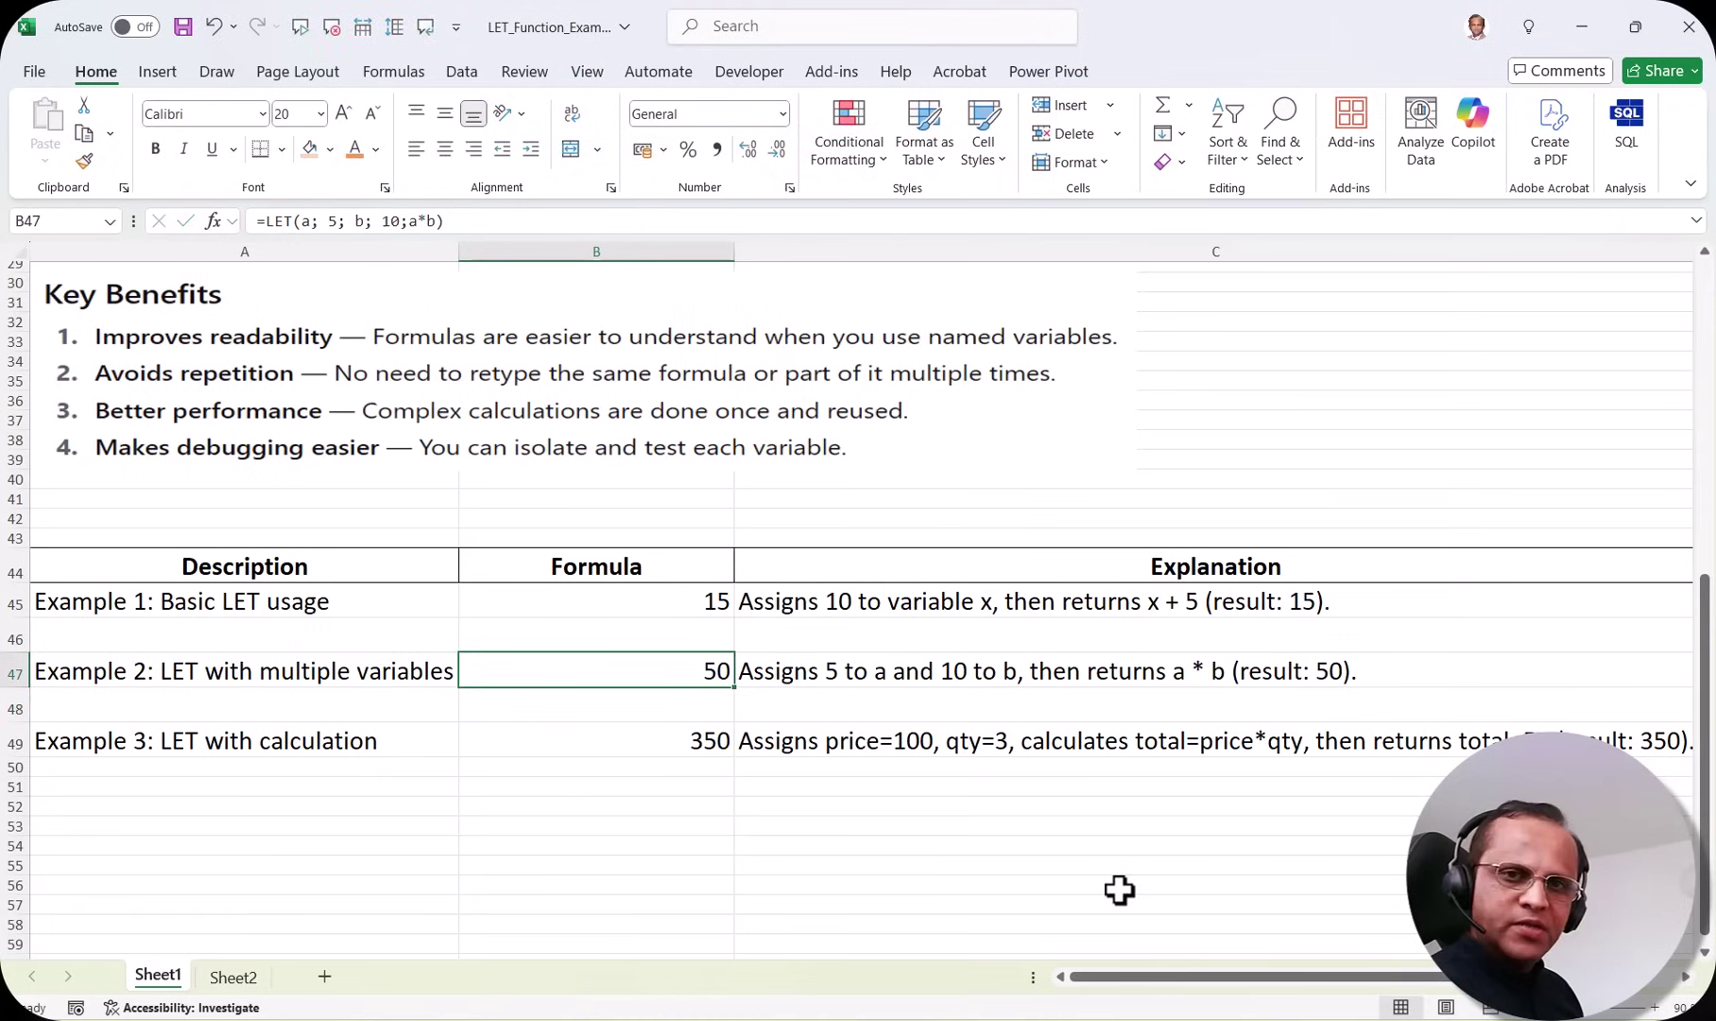
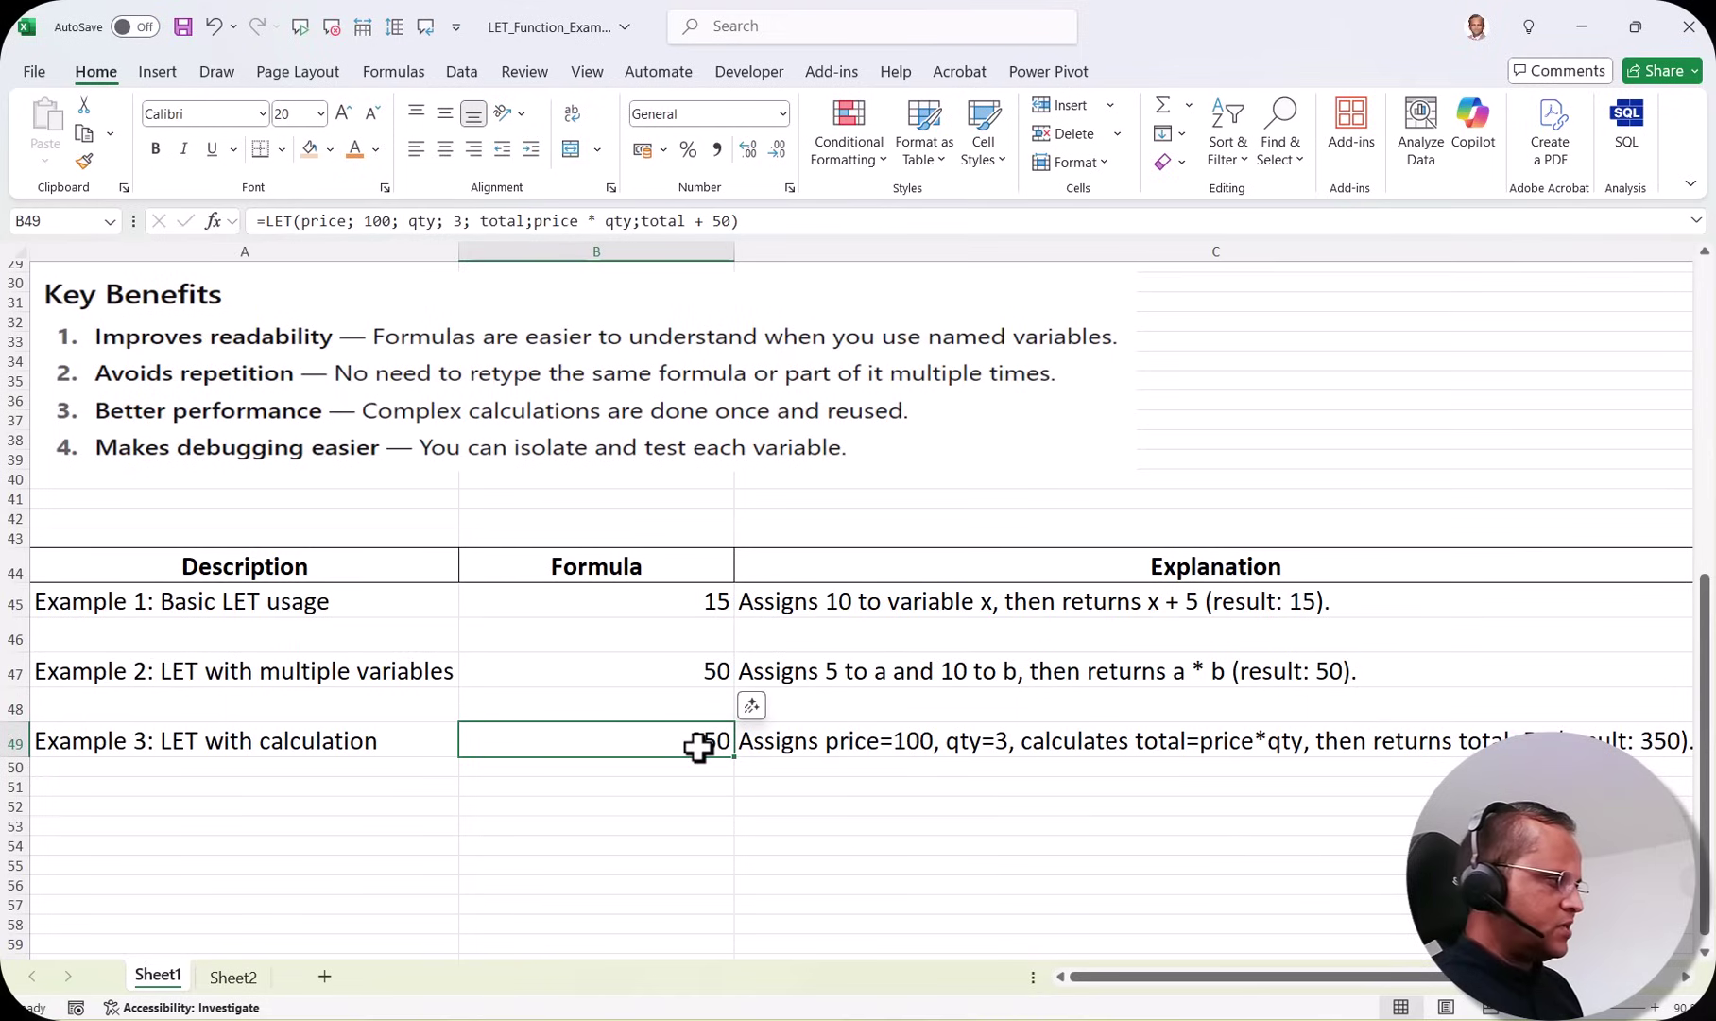
double_click(662, 740)
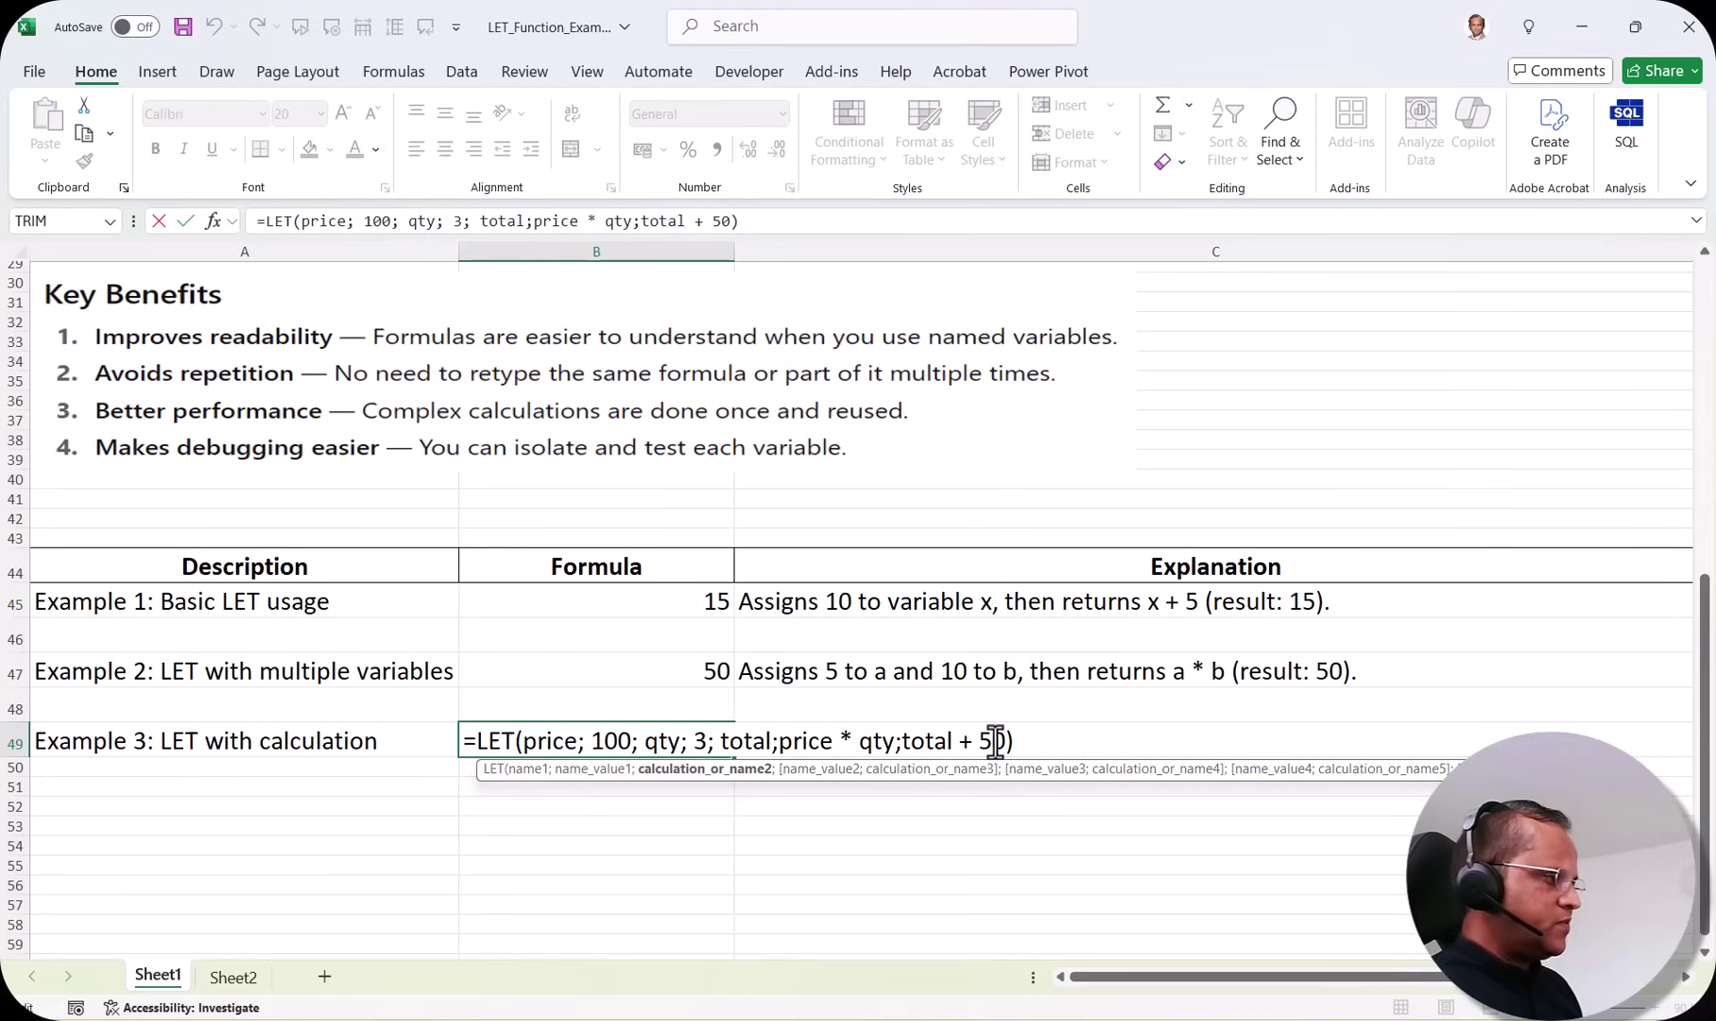
key("ctrl+Return")
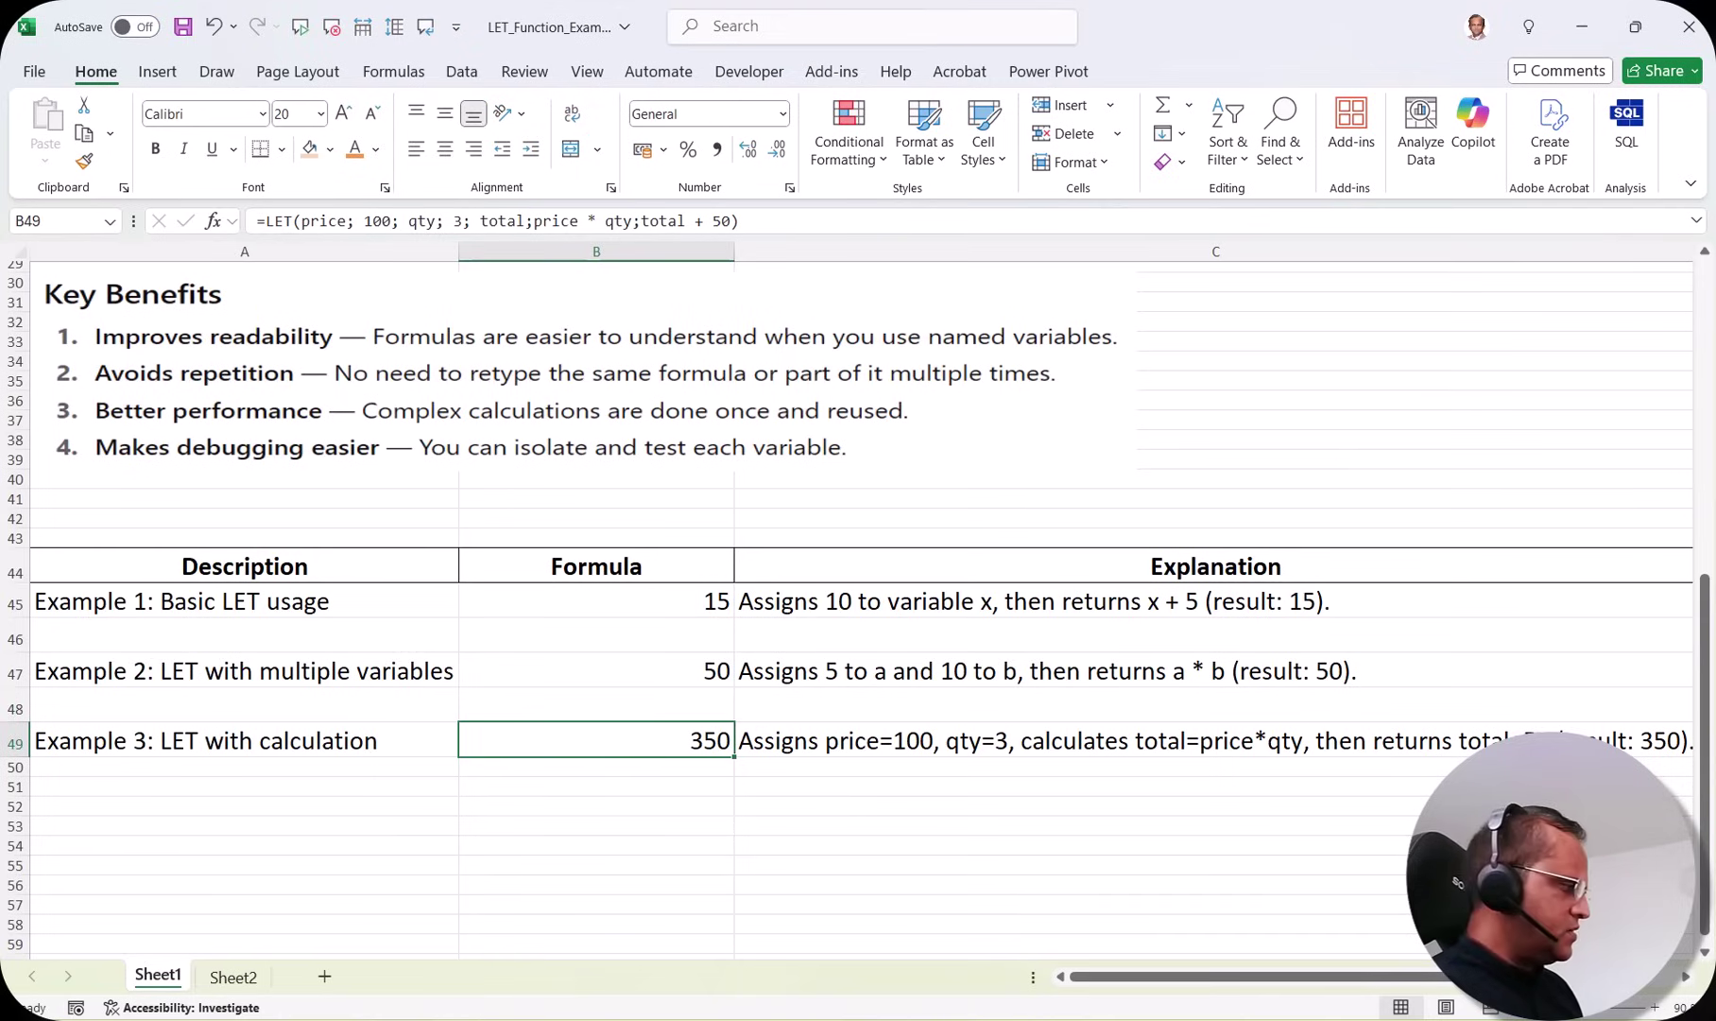
Open Sheet2 and review the product, unit price, quantity and discount data and the LET formula in E2
left_click(233, 976)
left_click_drag(144, 326, 138, 468)
left_click_drag(284, 332, 289, 484)
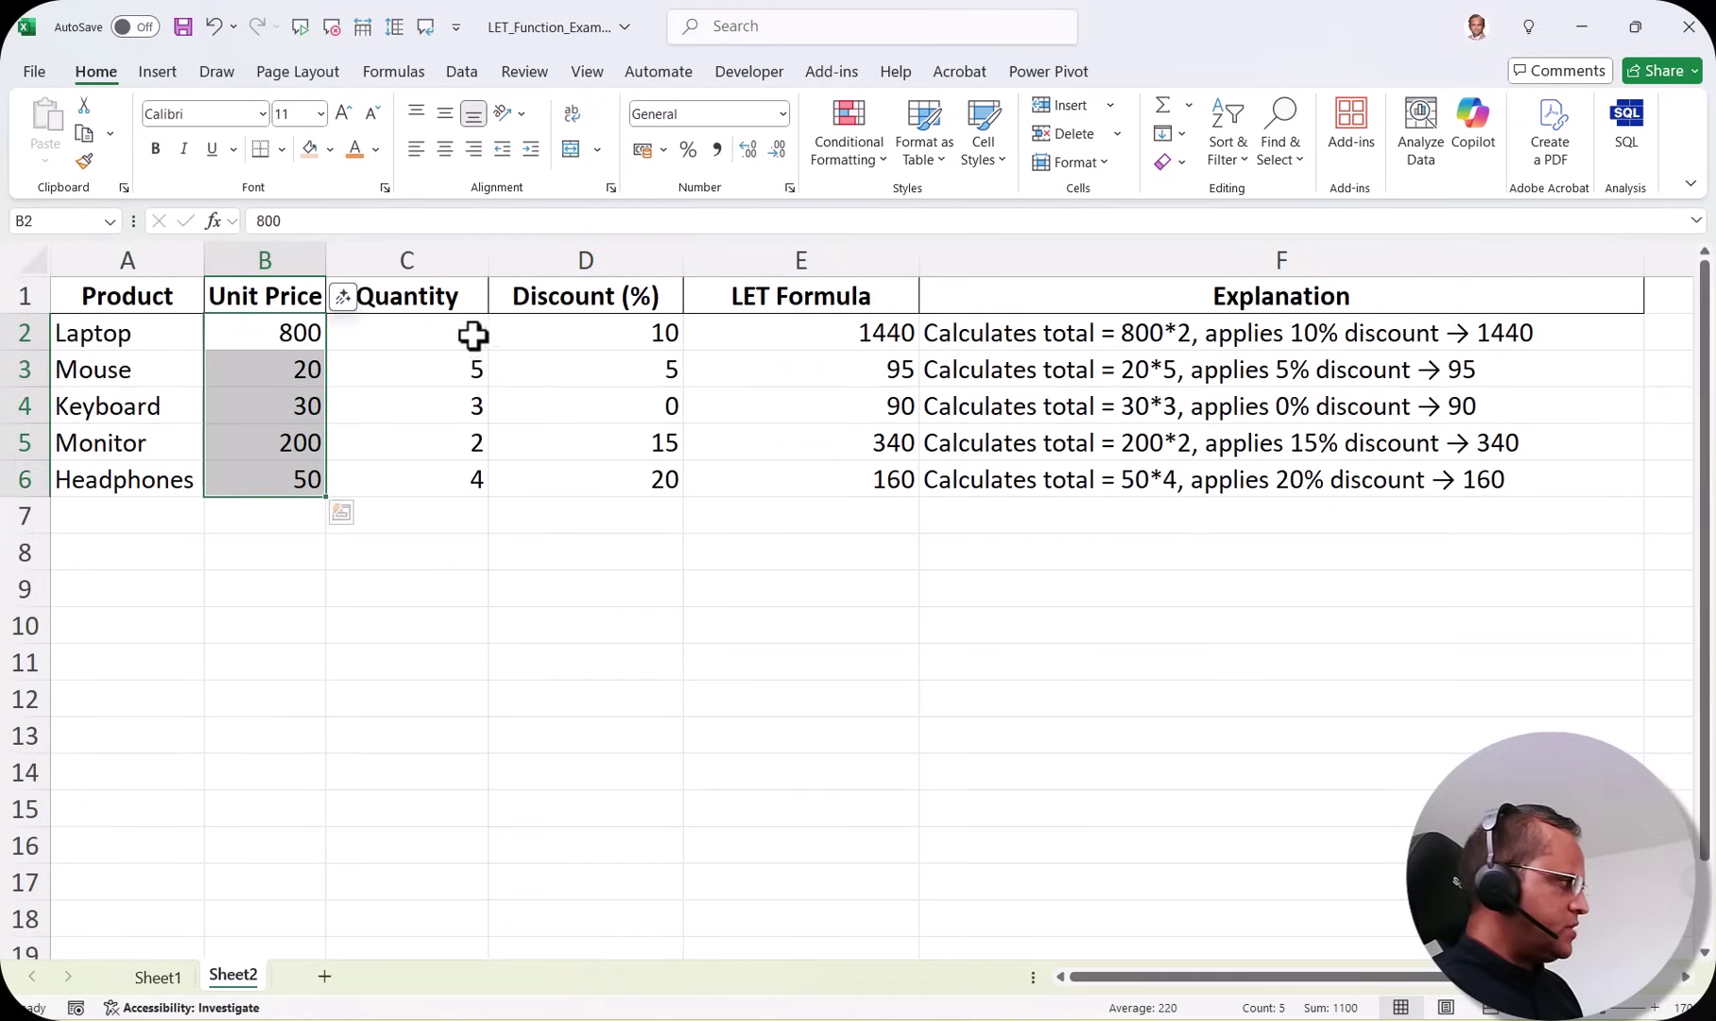
left_click_drag(472, 335, 472, 472)
left_click_drag(624, 333, 650, 471)
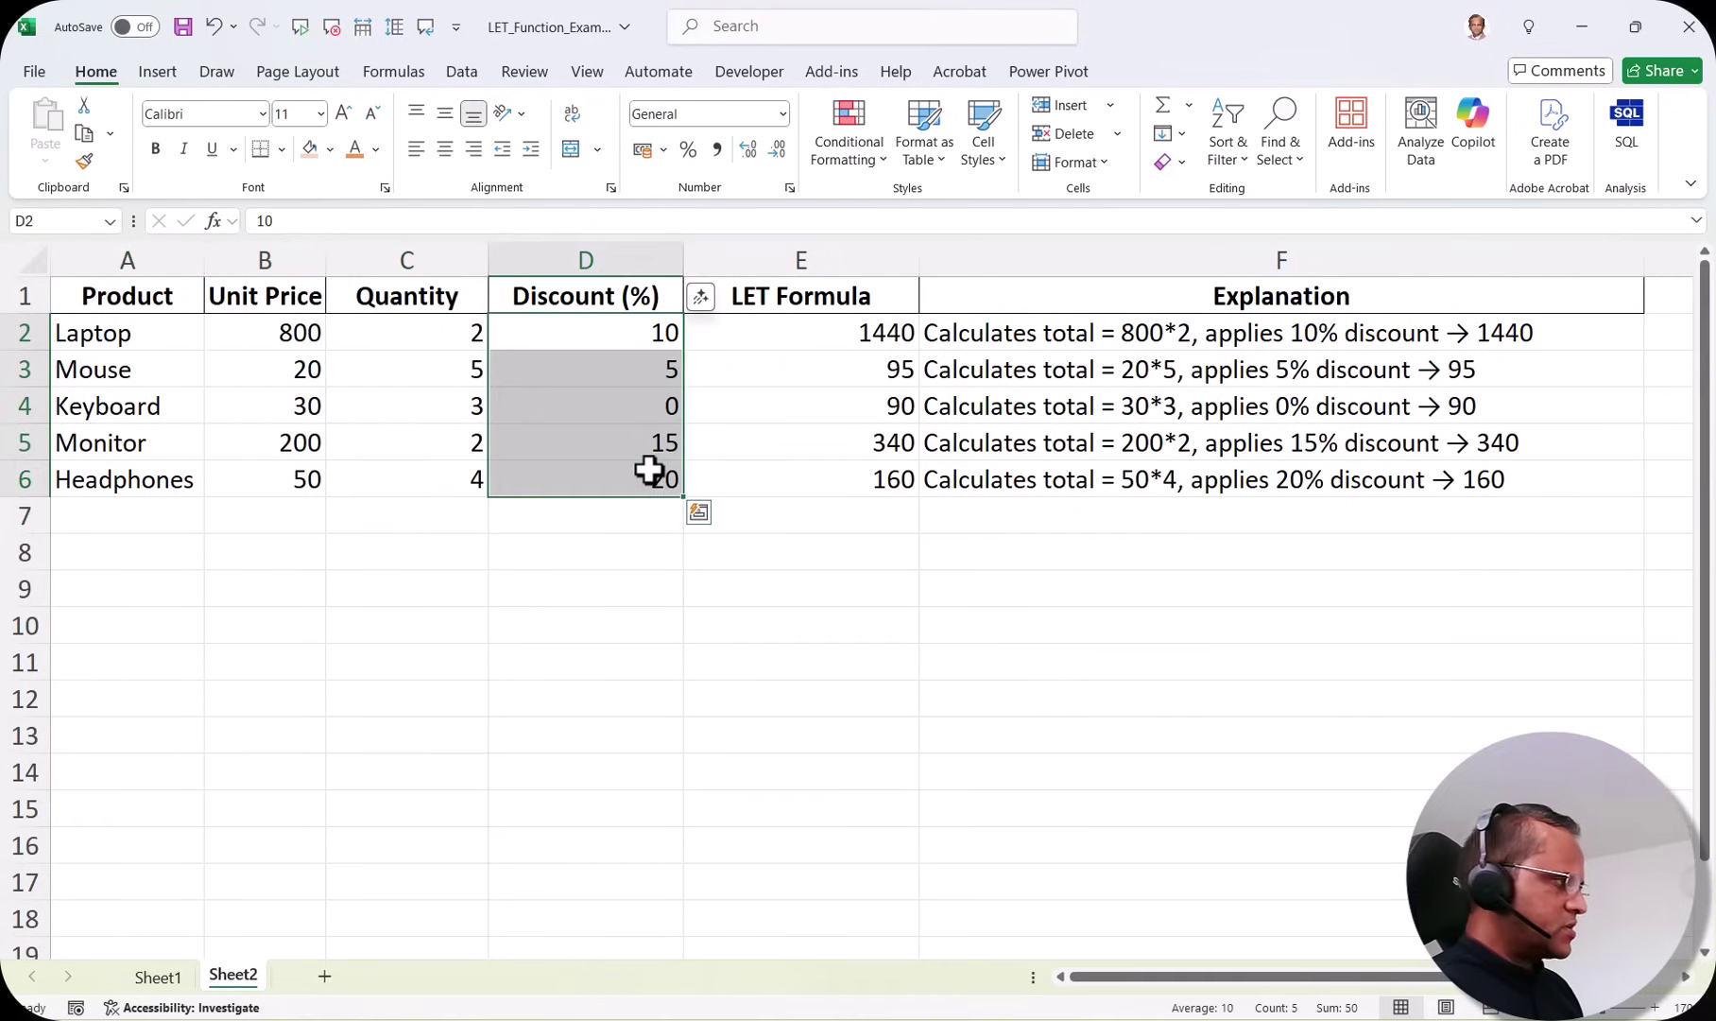
left_click(854, 332)
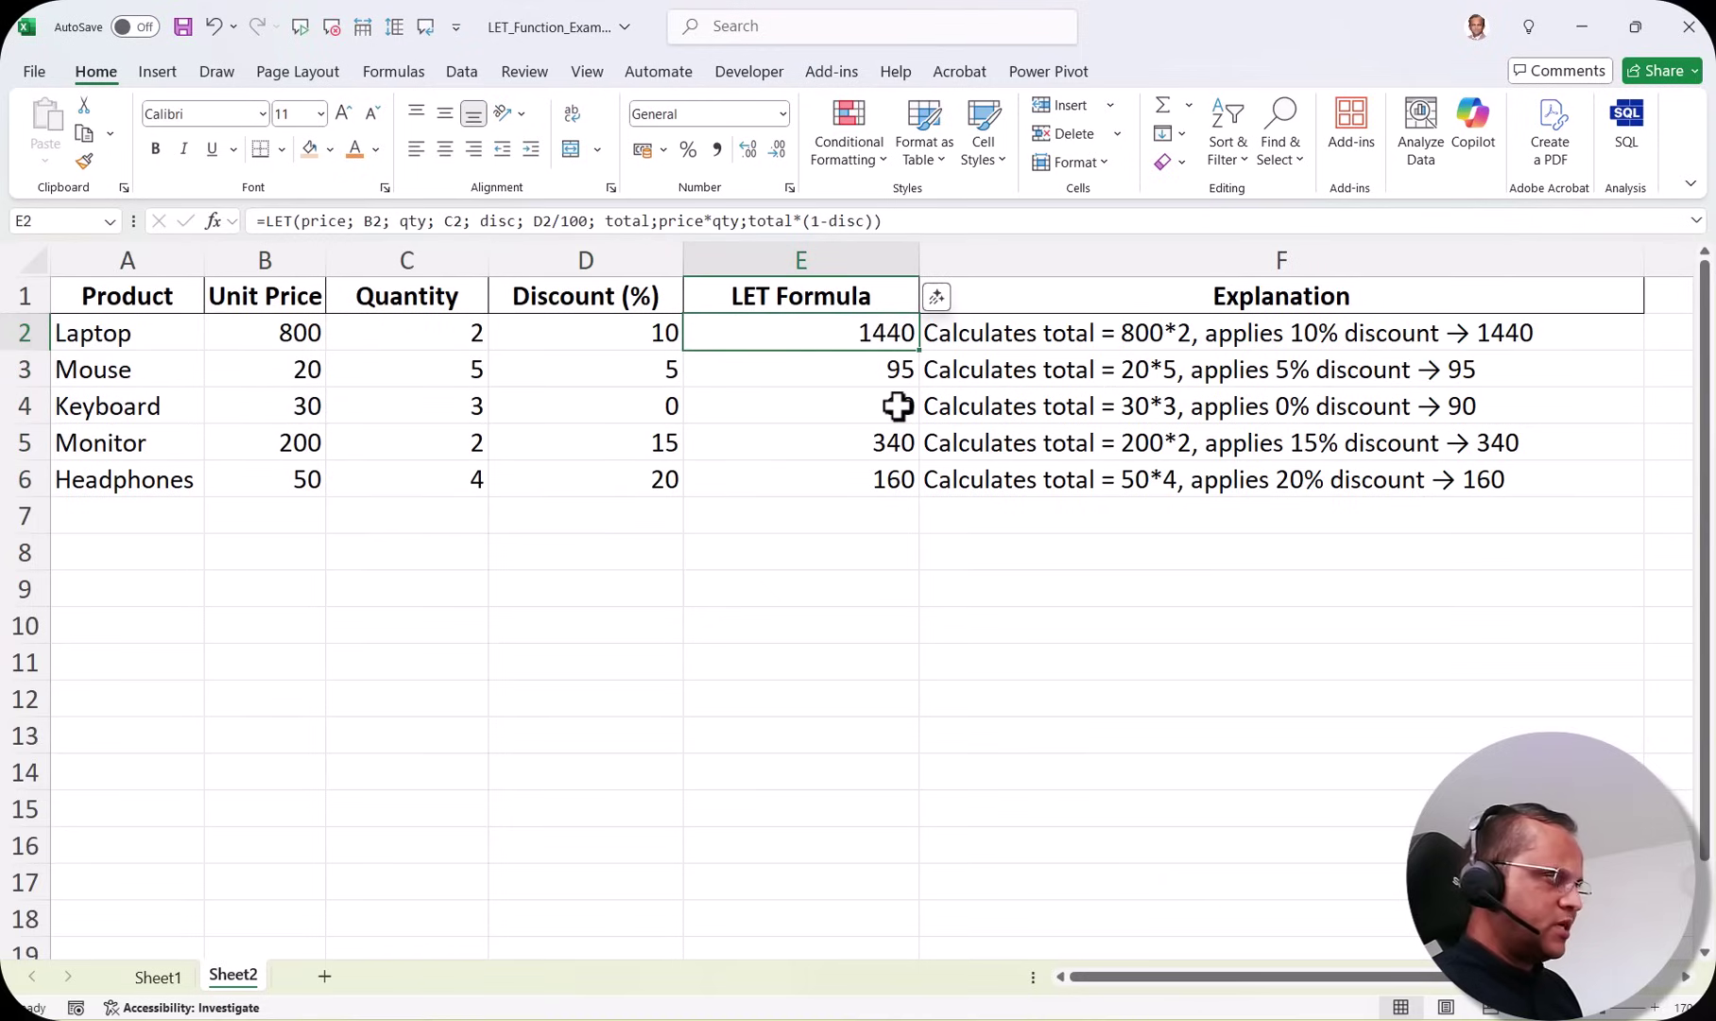
Start a LET formula in cell E8 that defines the variable UP as the laptop's unit price in B2
left_click(813, 558)
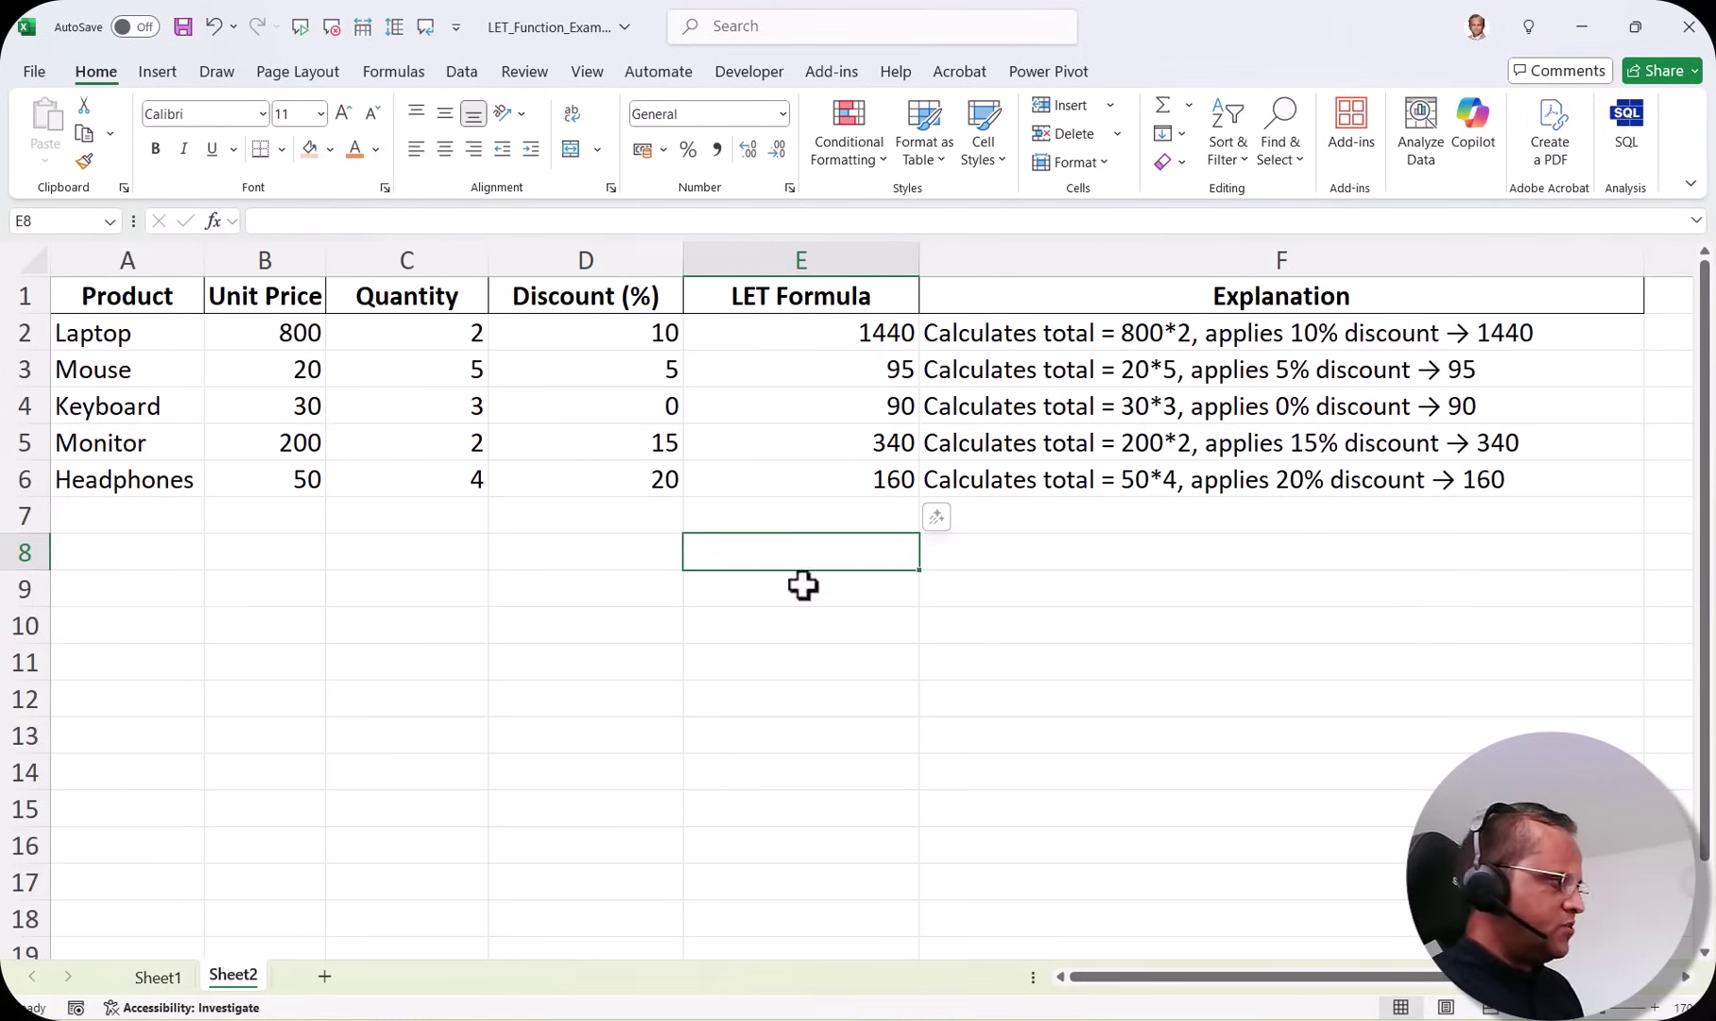
type("=let")
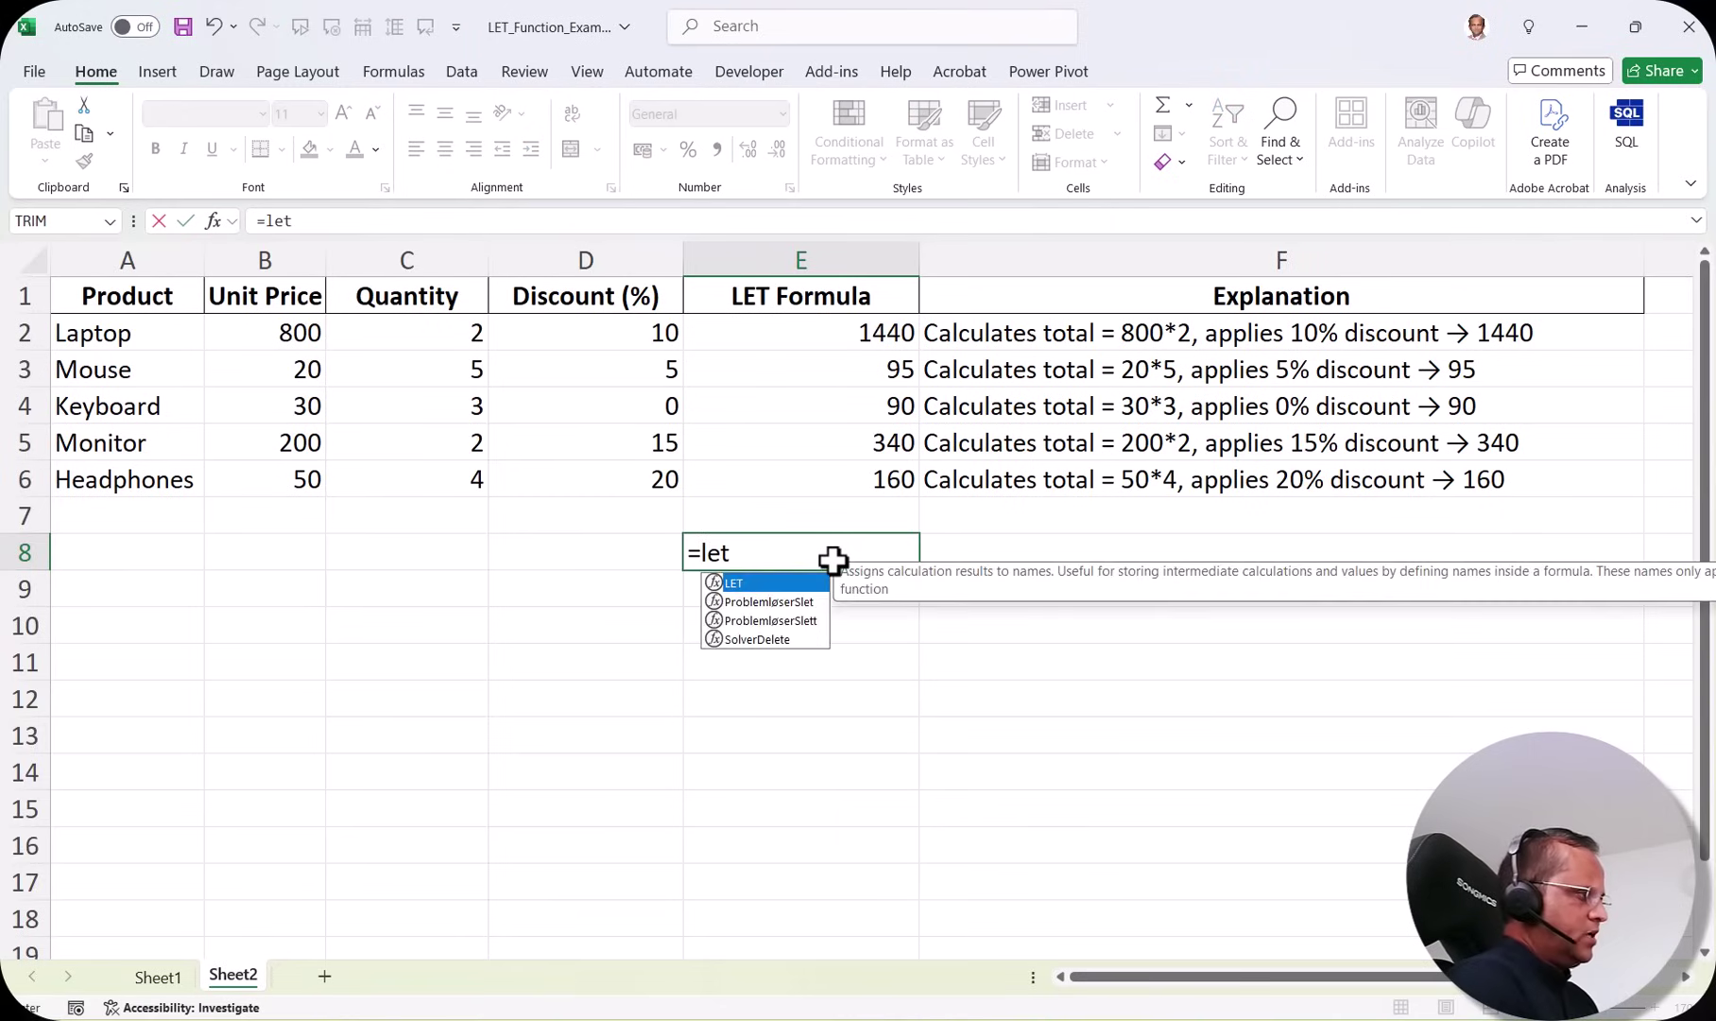
key("Tab")
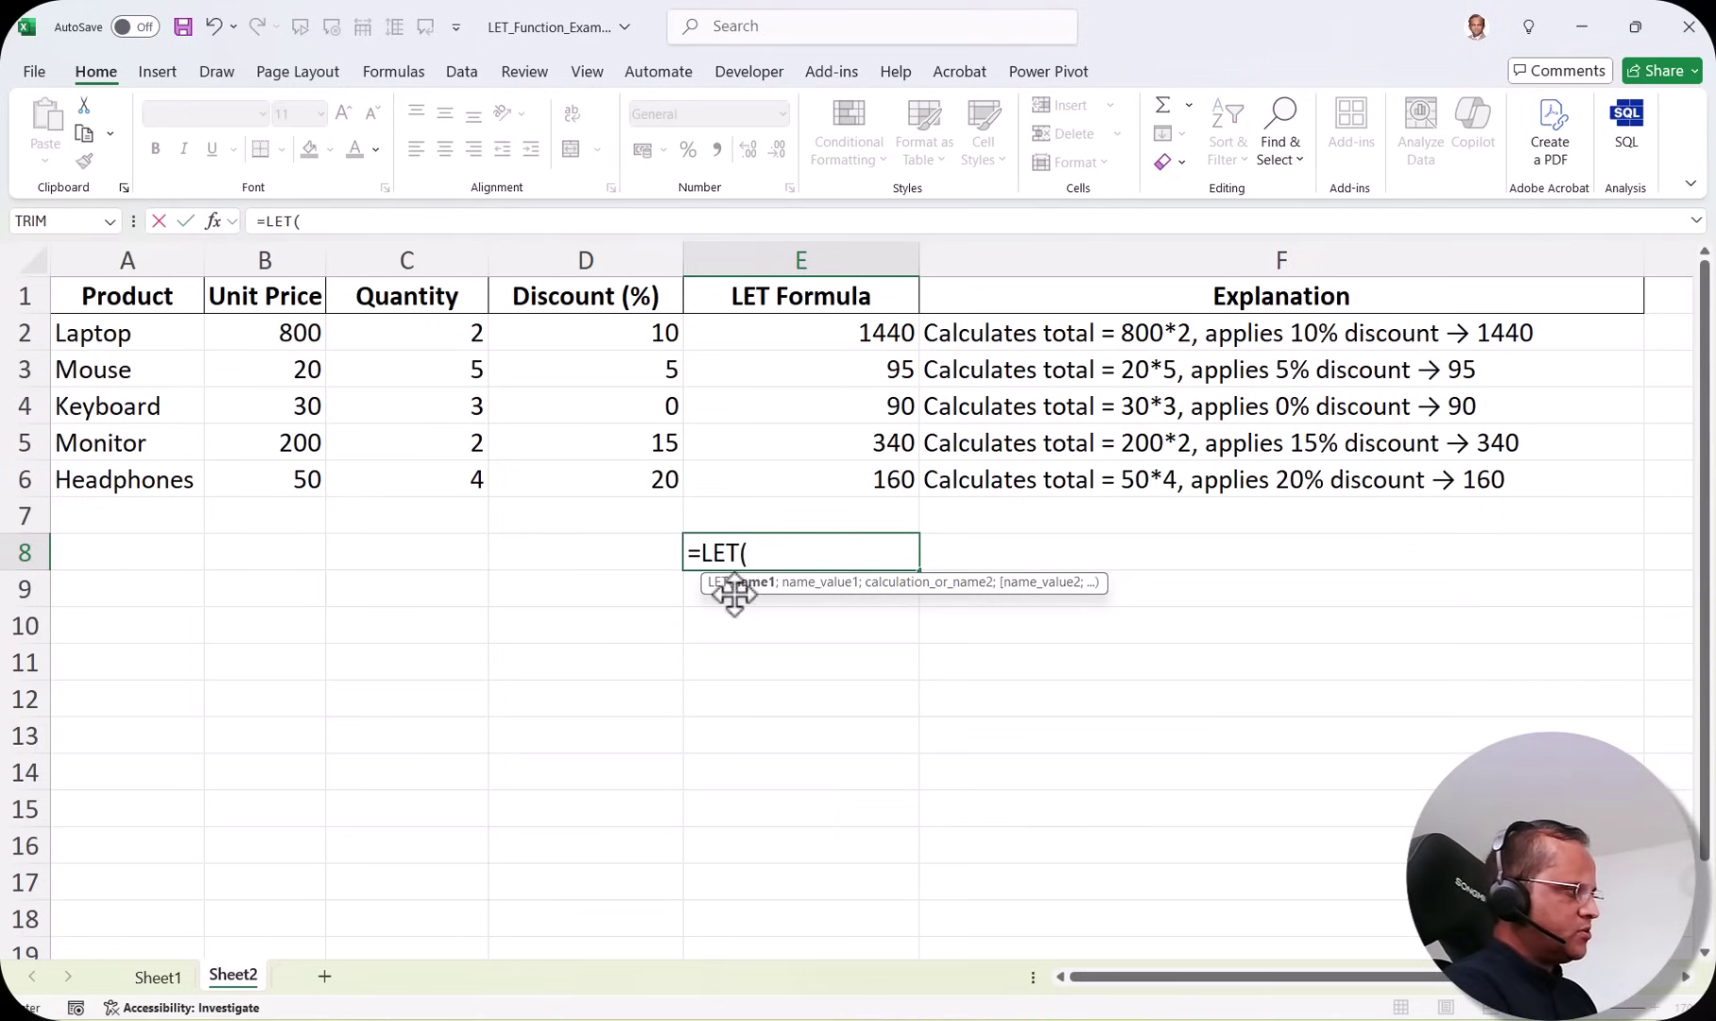
type("up")
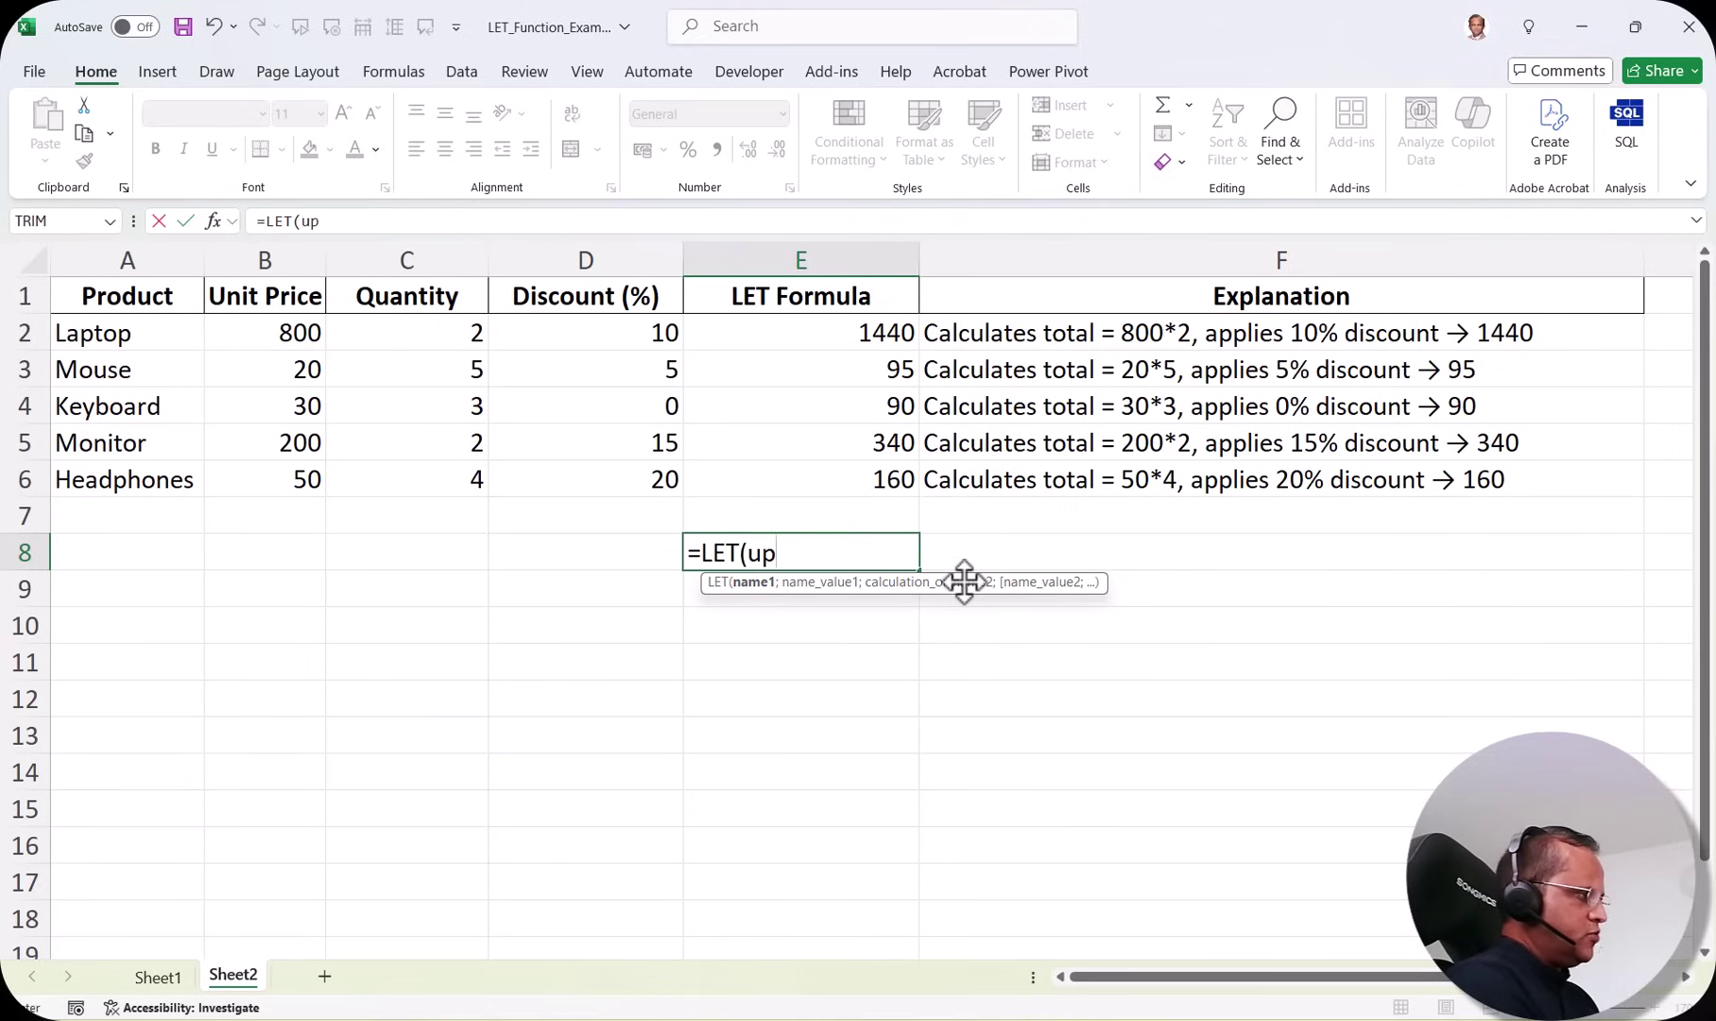
key("BackSpace")
type("UP;")
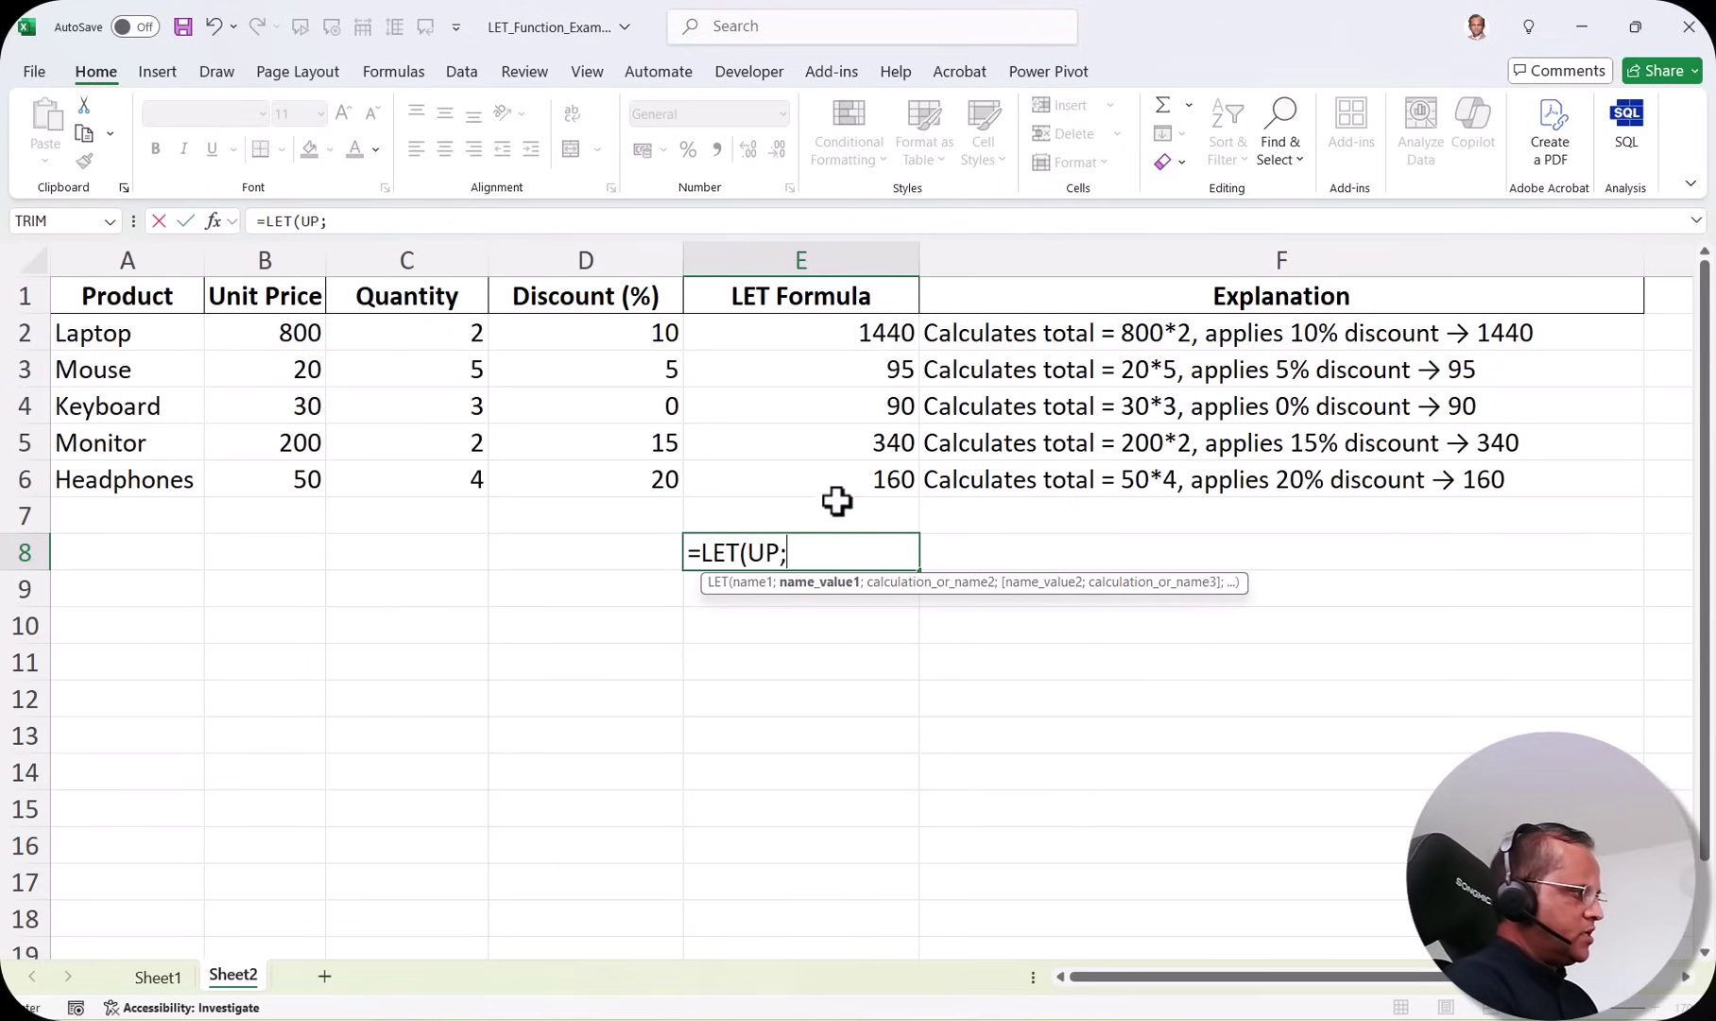
left_click(299, 336)
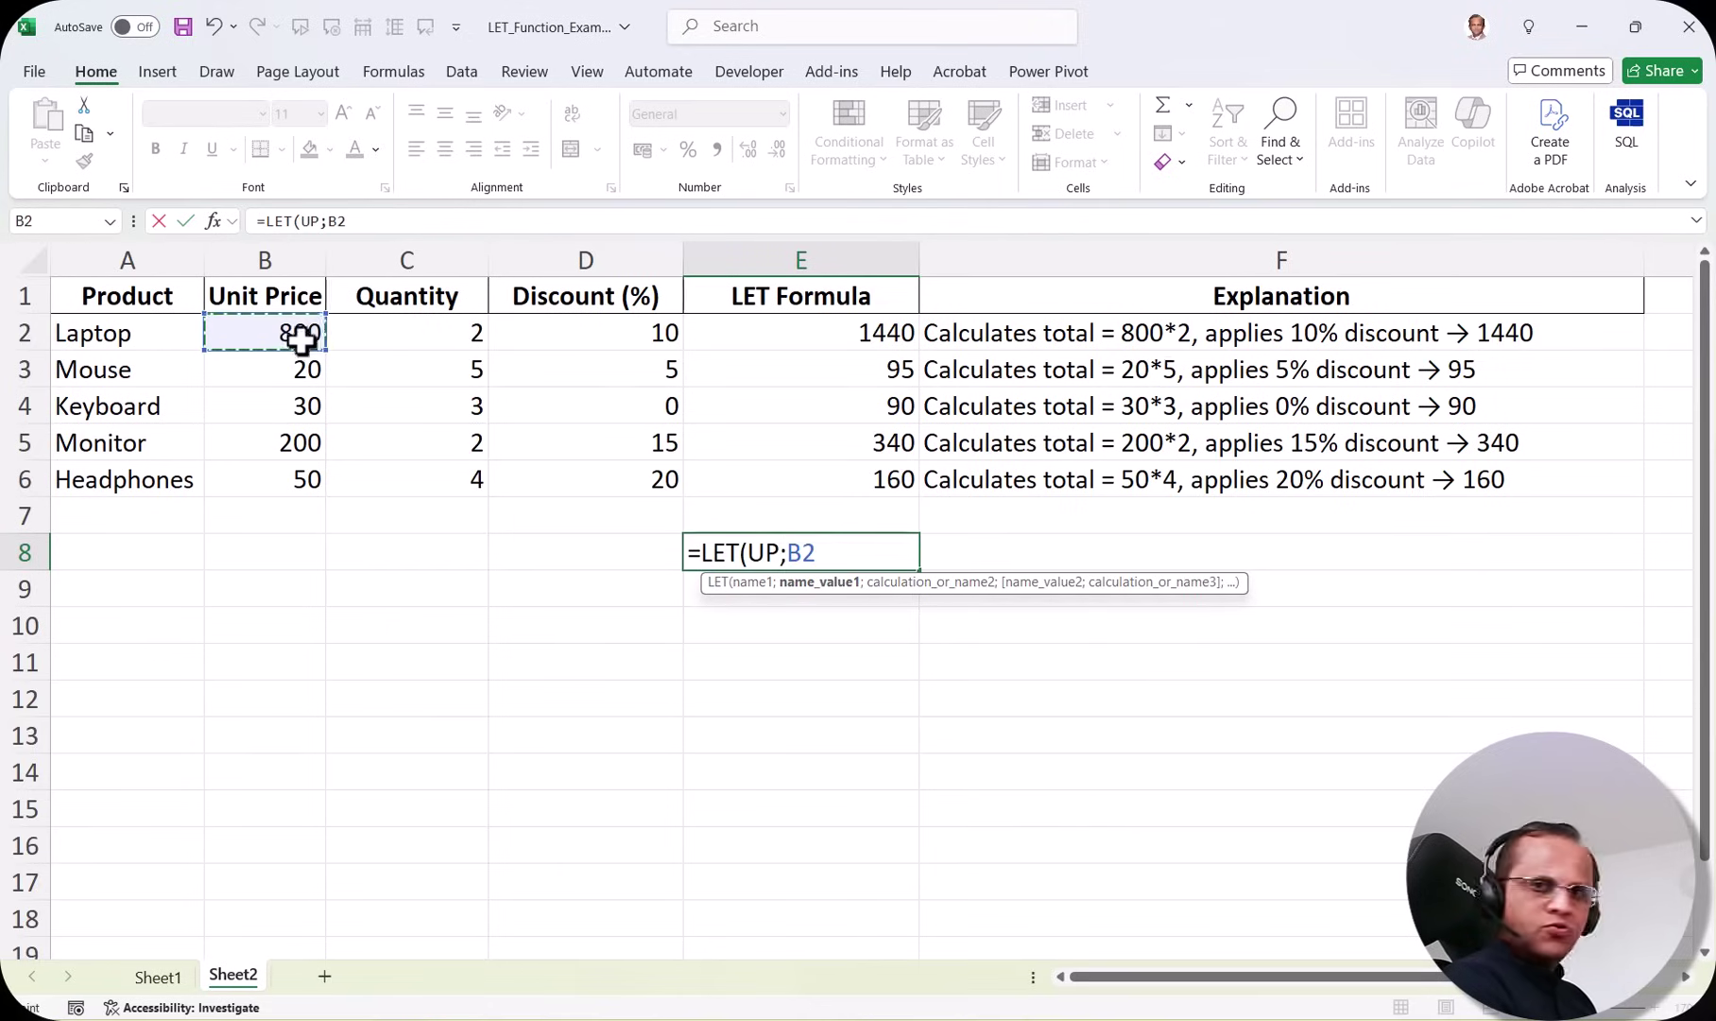
type(";")
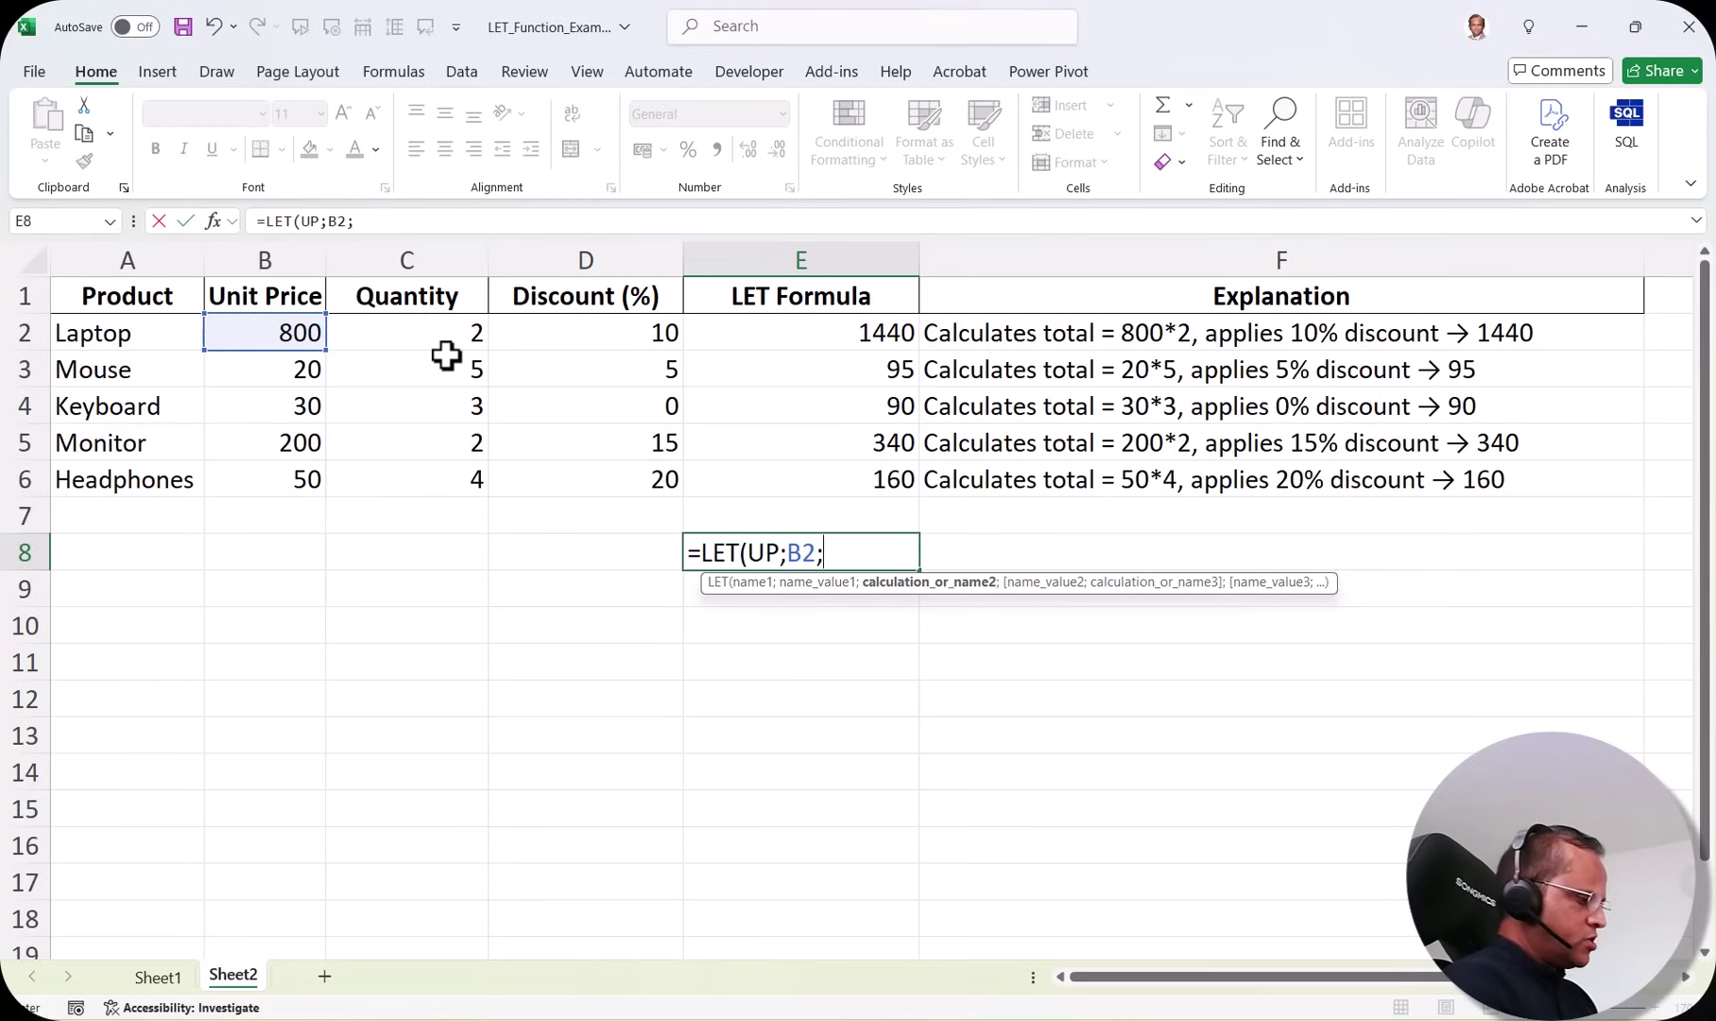
Add a variable QTY to the LET formula in E8, set to the laptop's quantity in C2
type("QTY;")
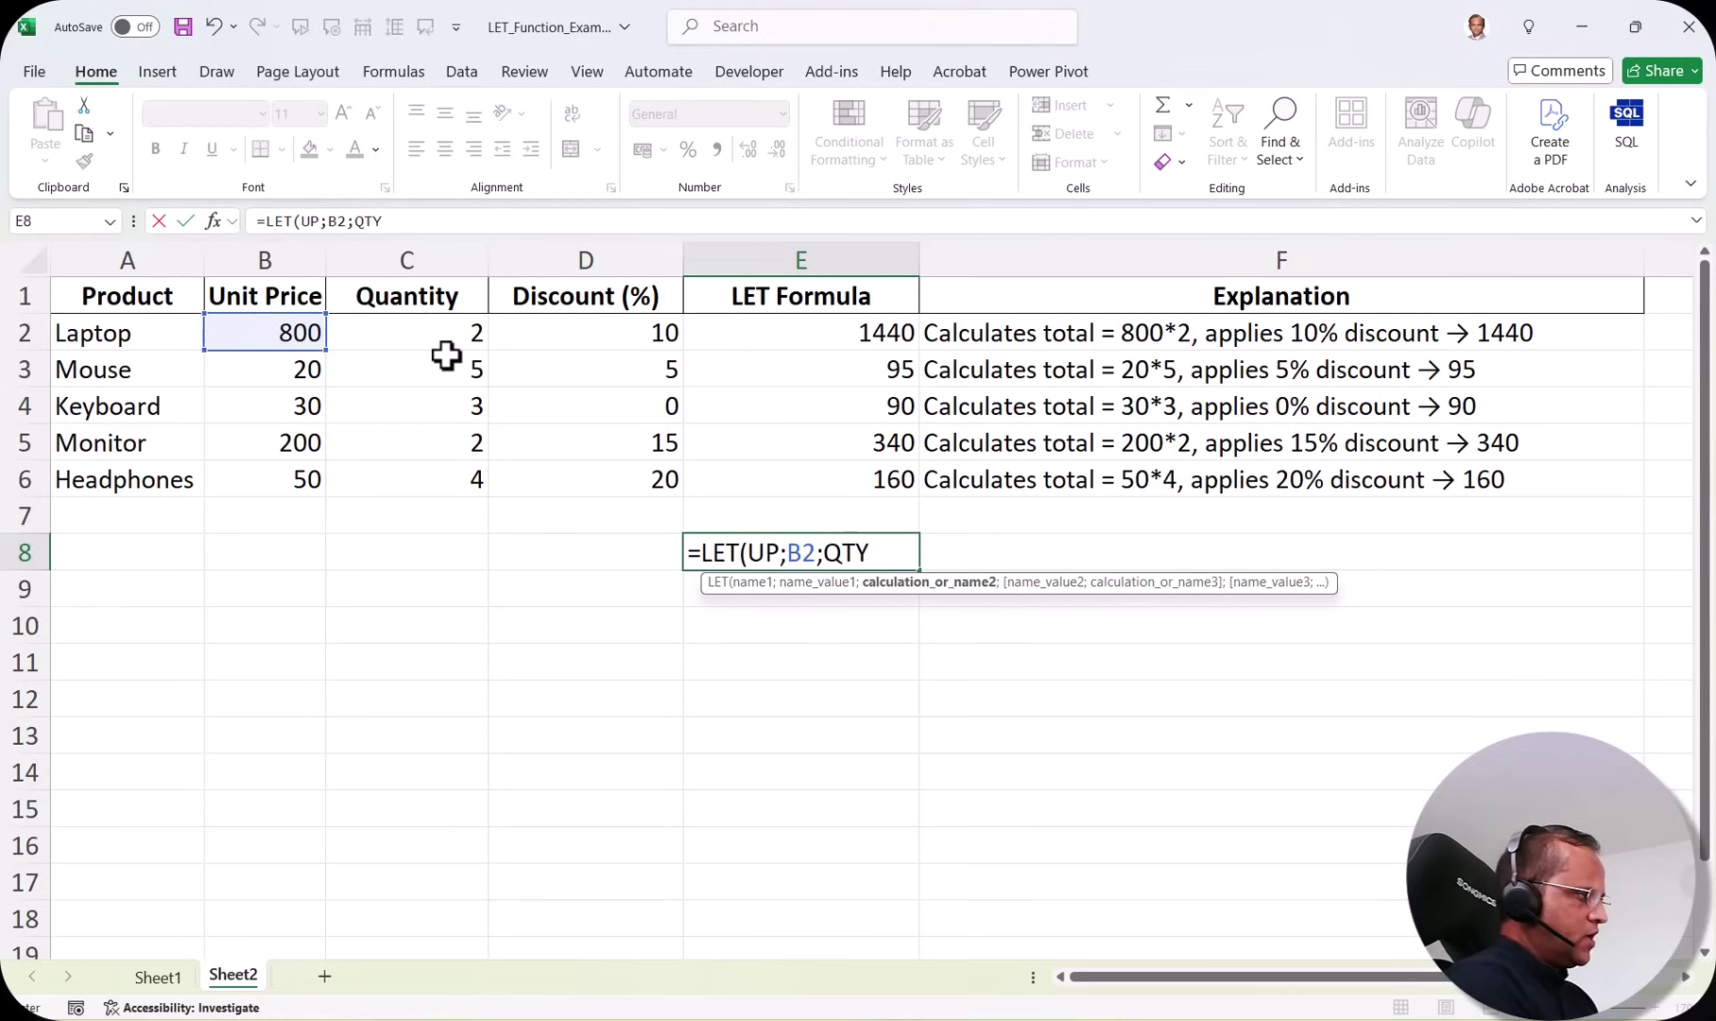
left_click(450, 341)
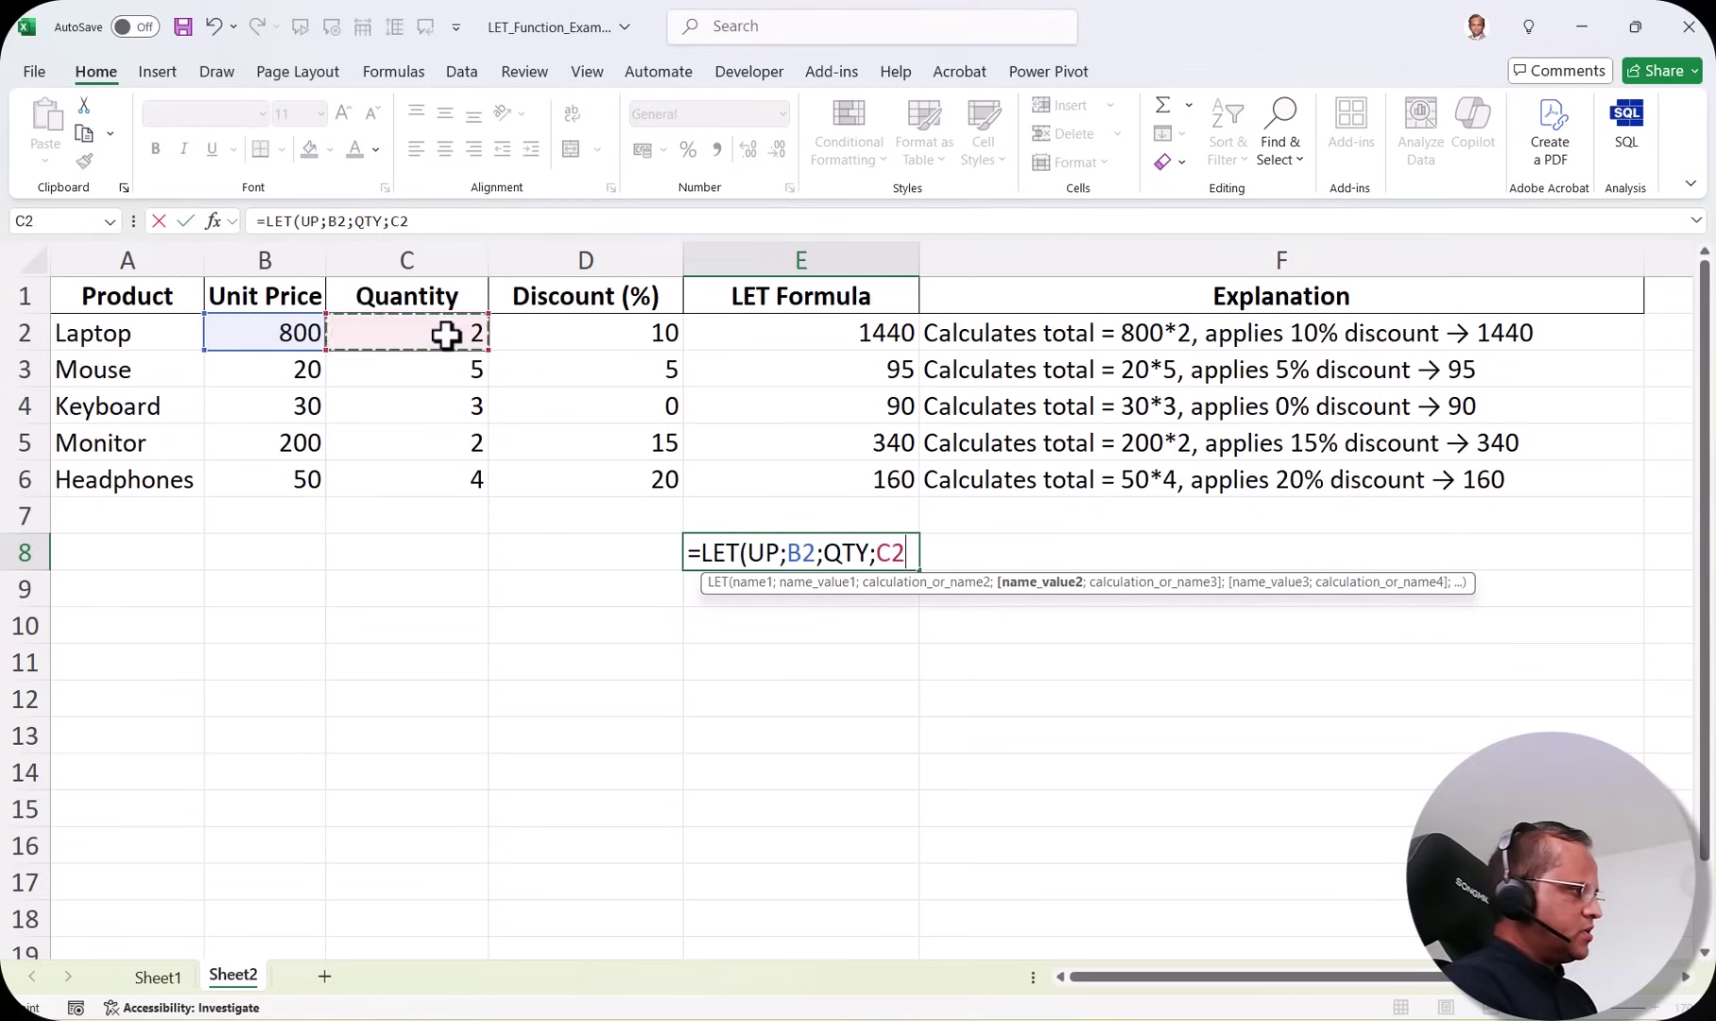
type(";")
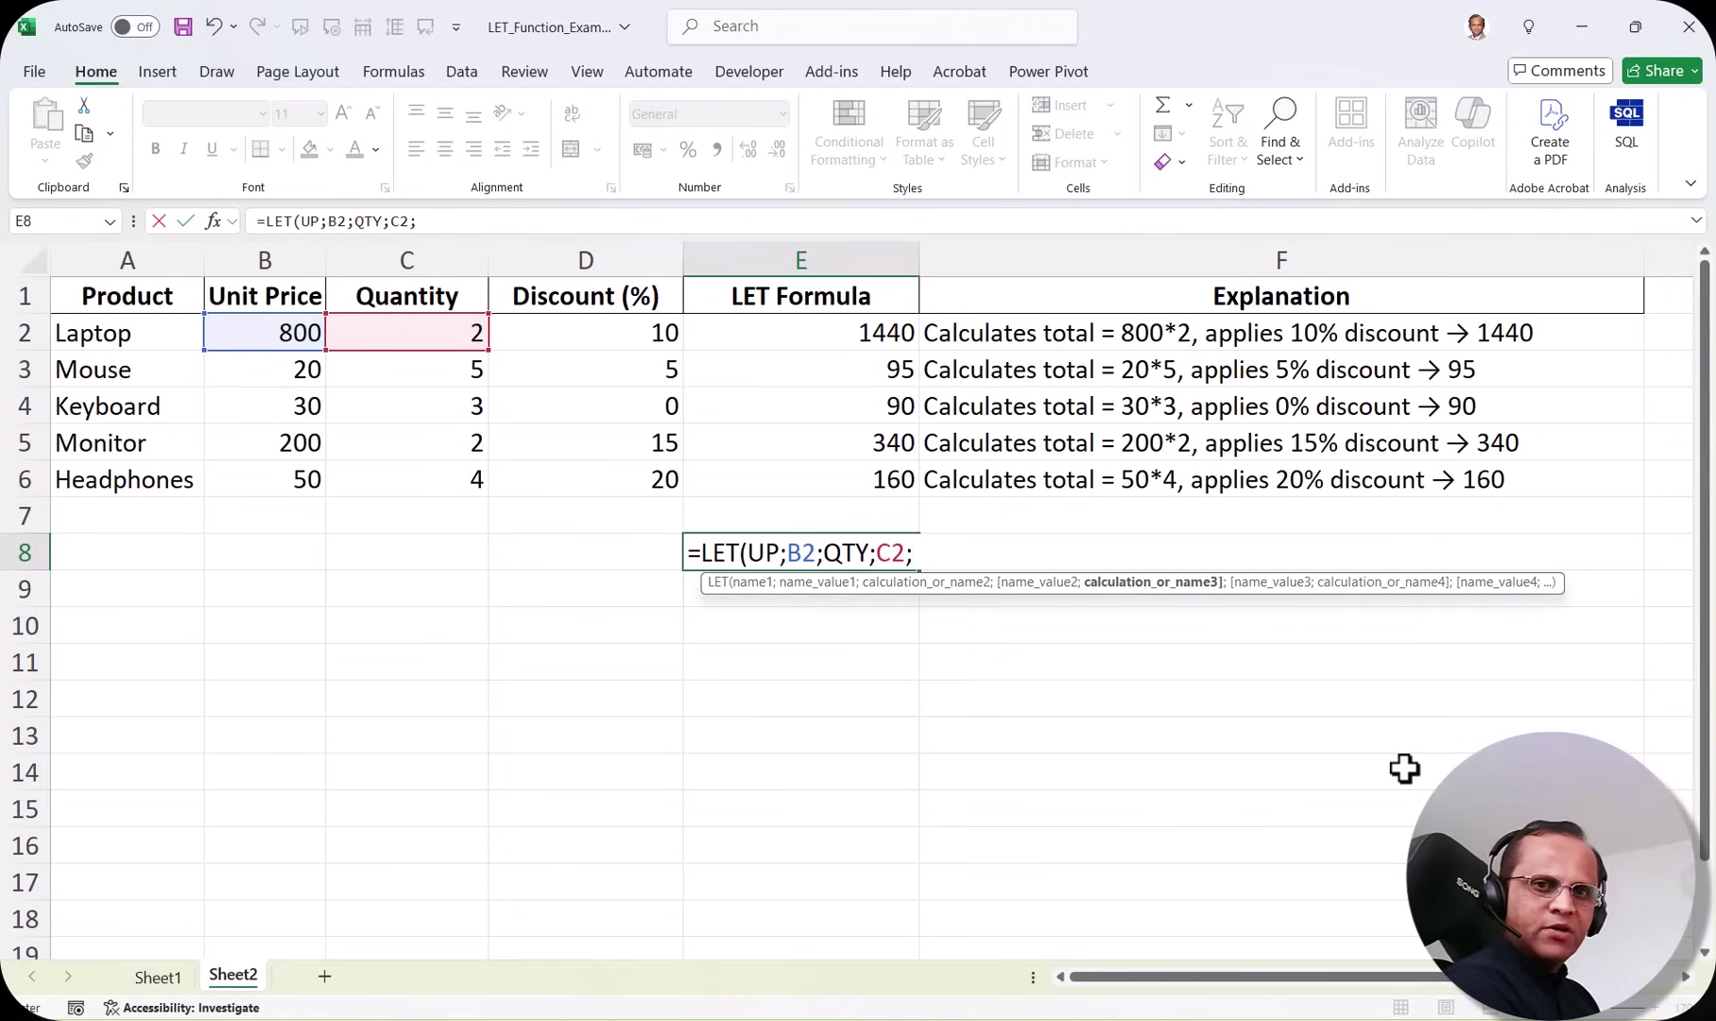
Add a variable Sales to the E8 LET formula, calculated as UP*QTY
type("Sales;")
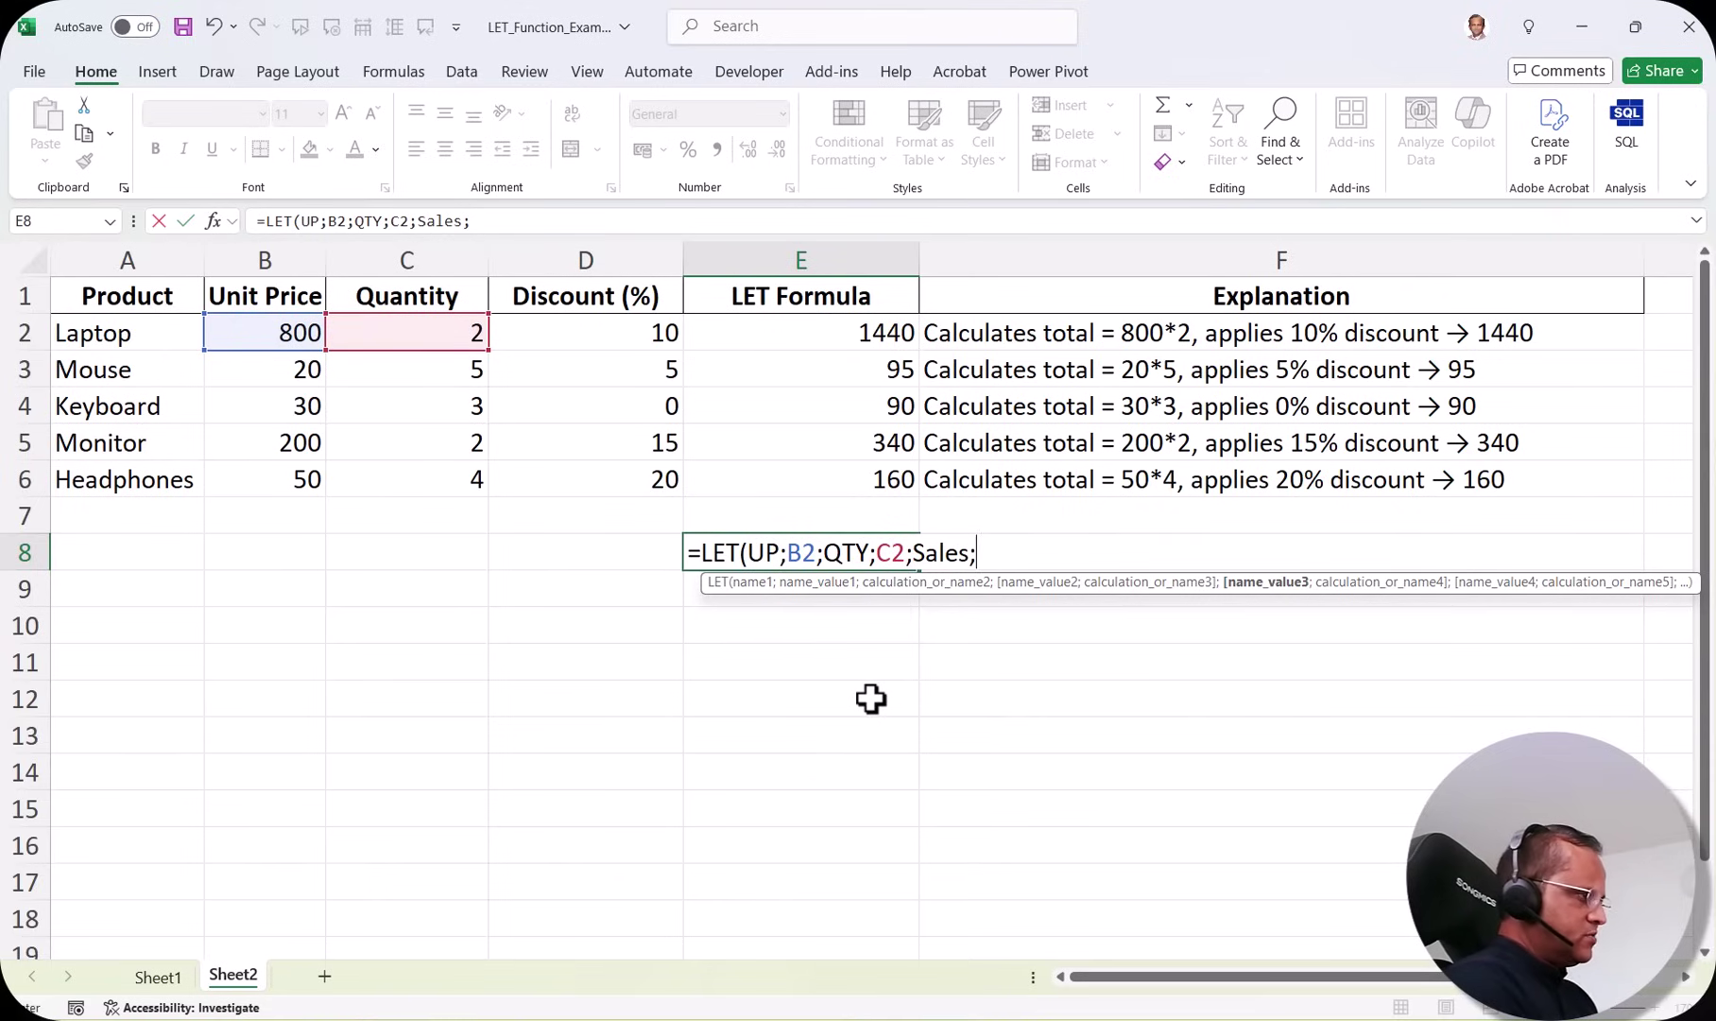
type("UP")
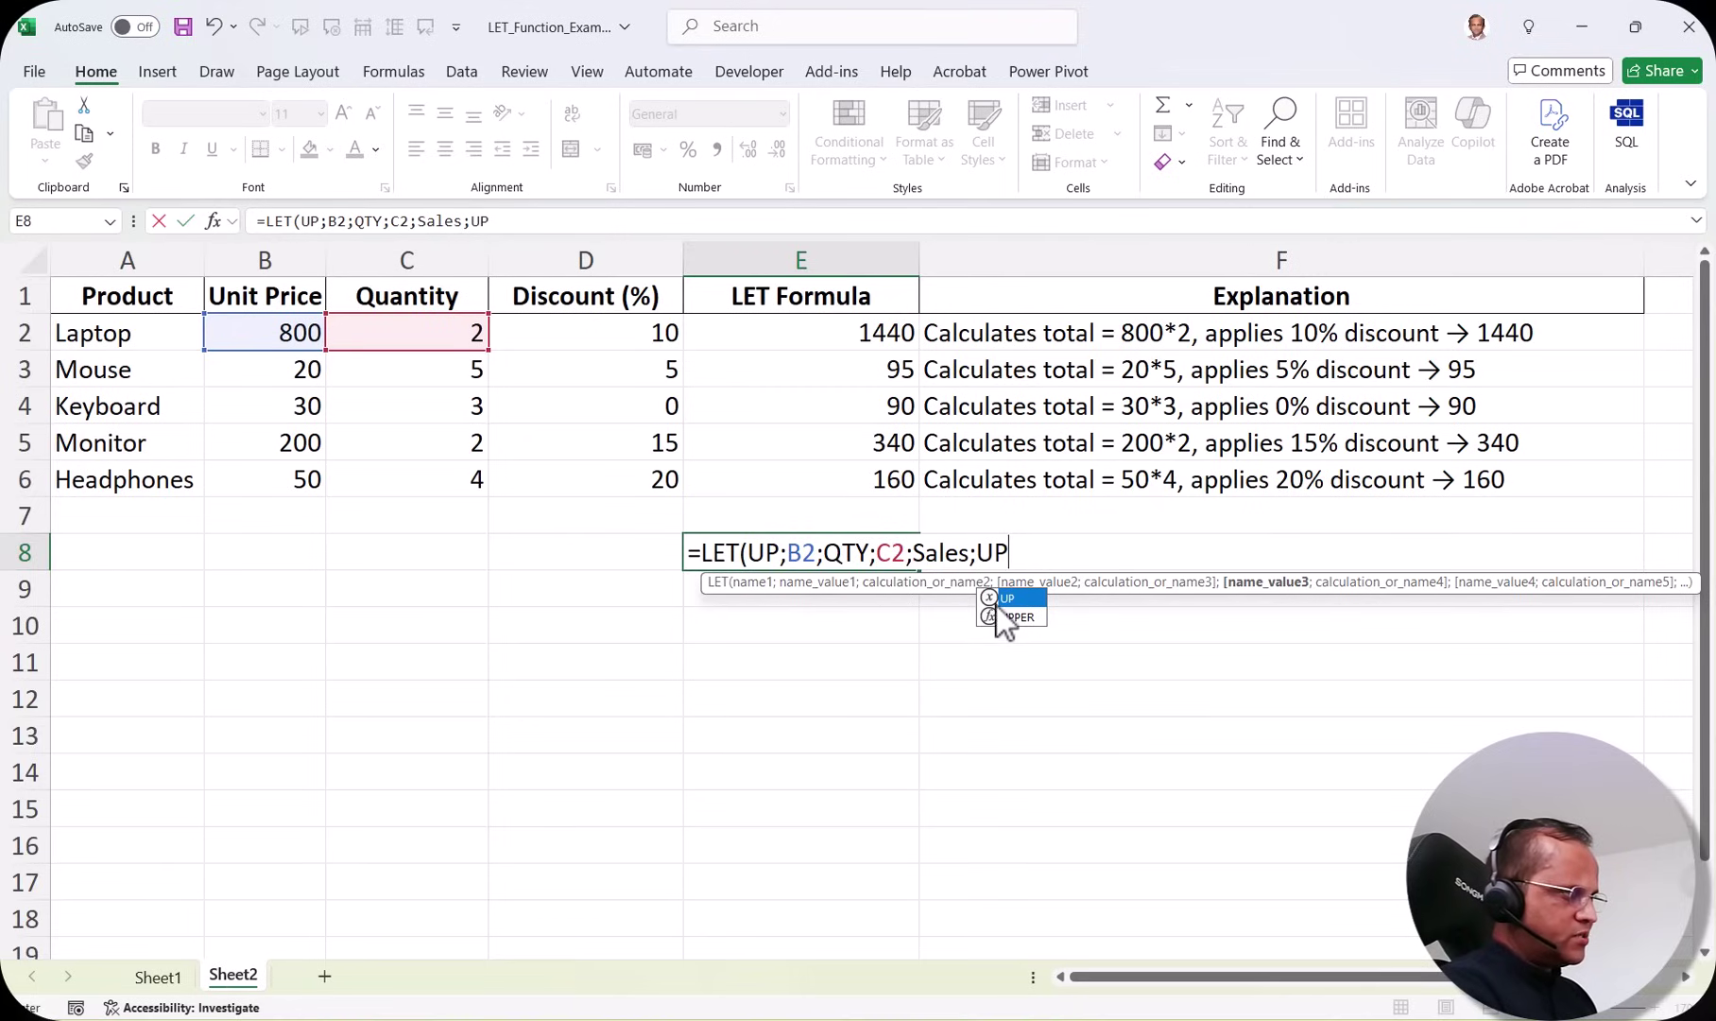
left_click(1021, 557)
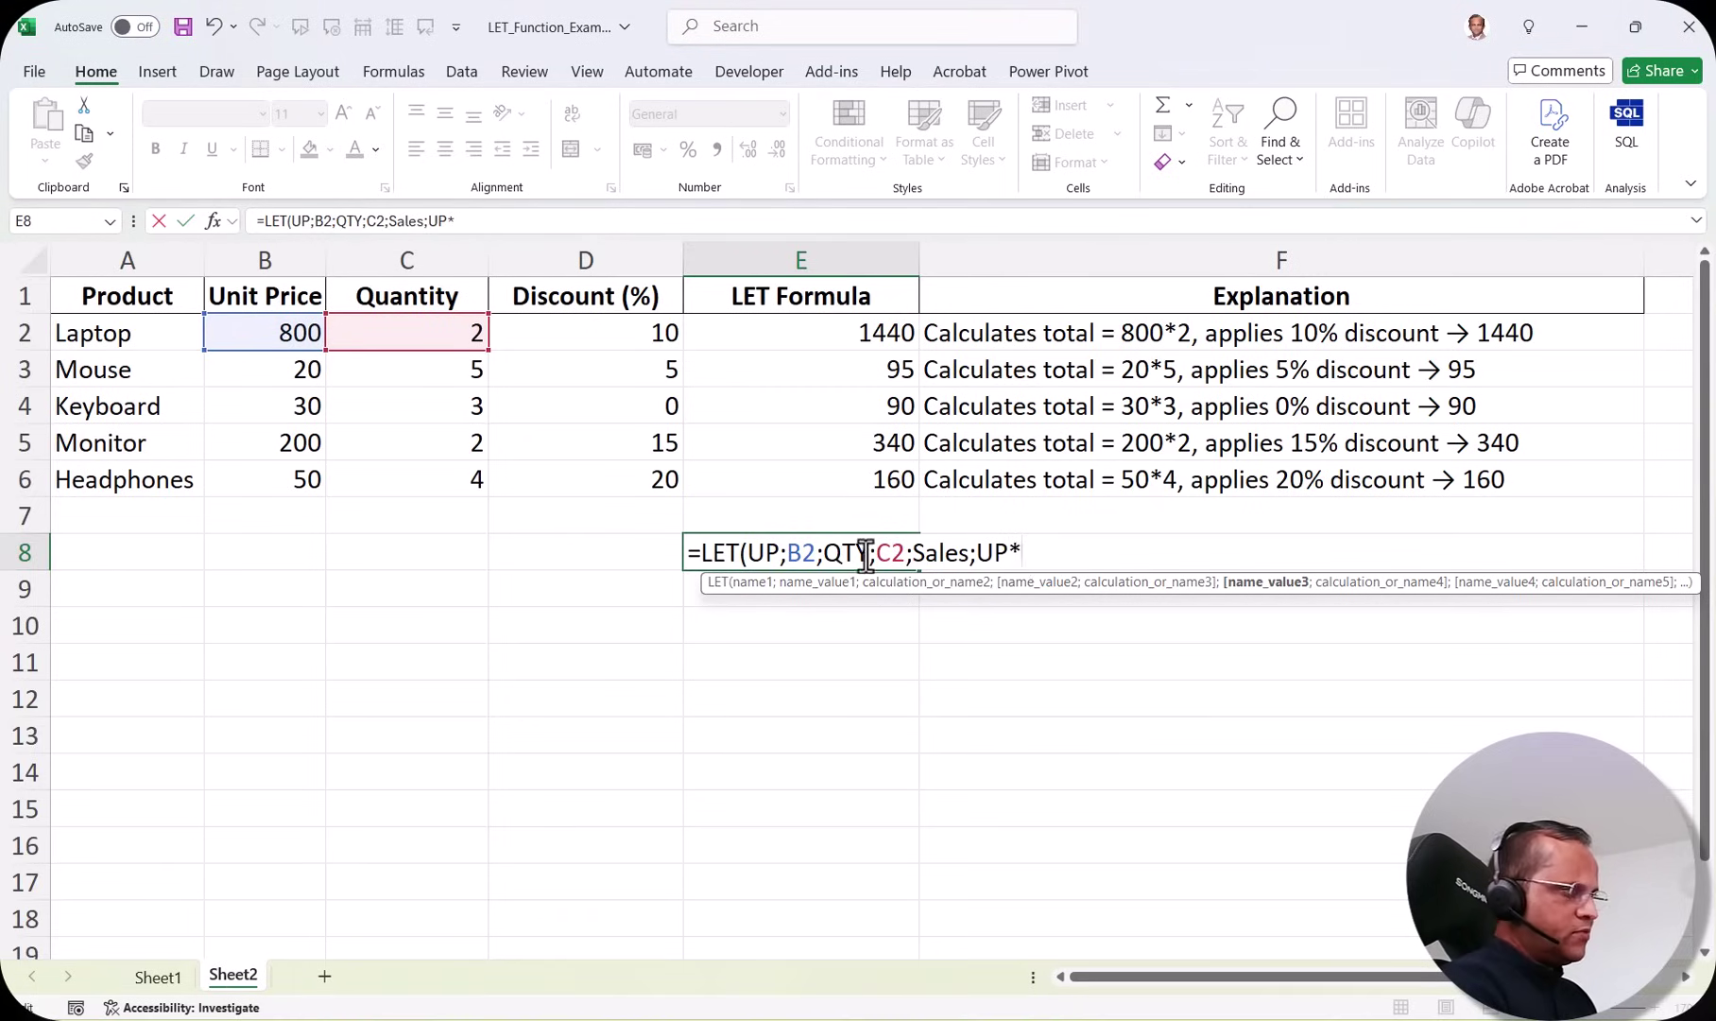
type("*")
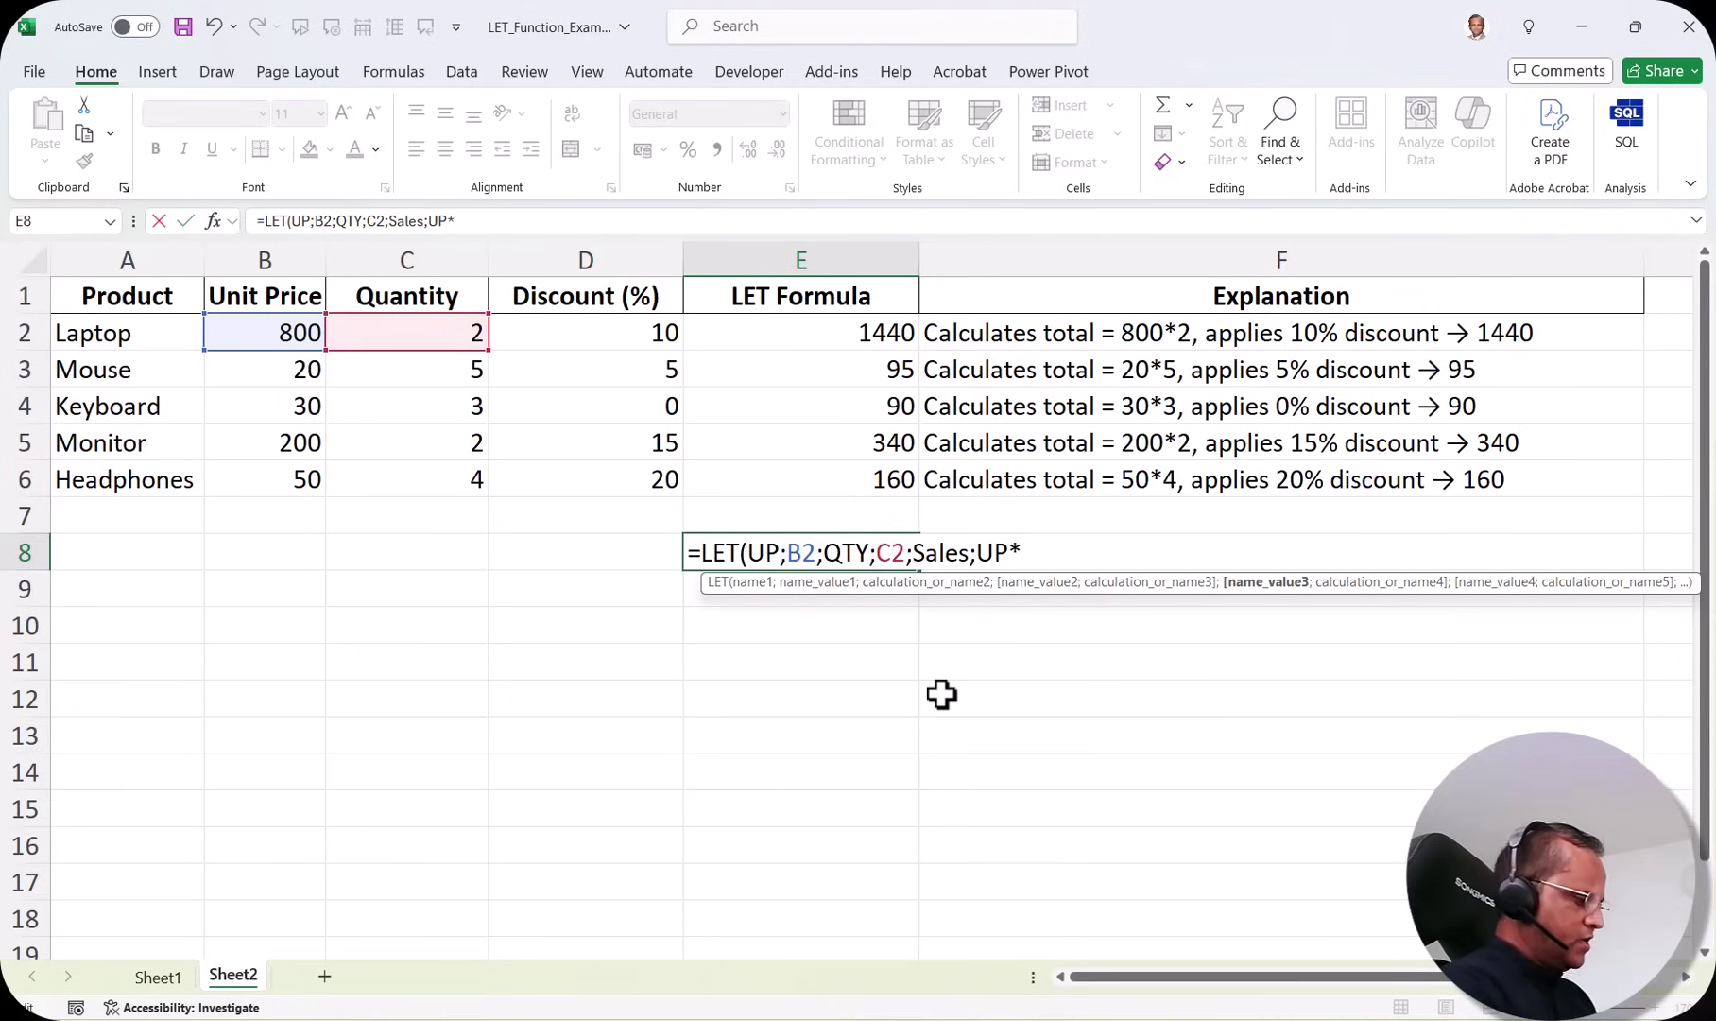
type("qty")
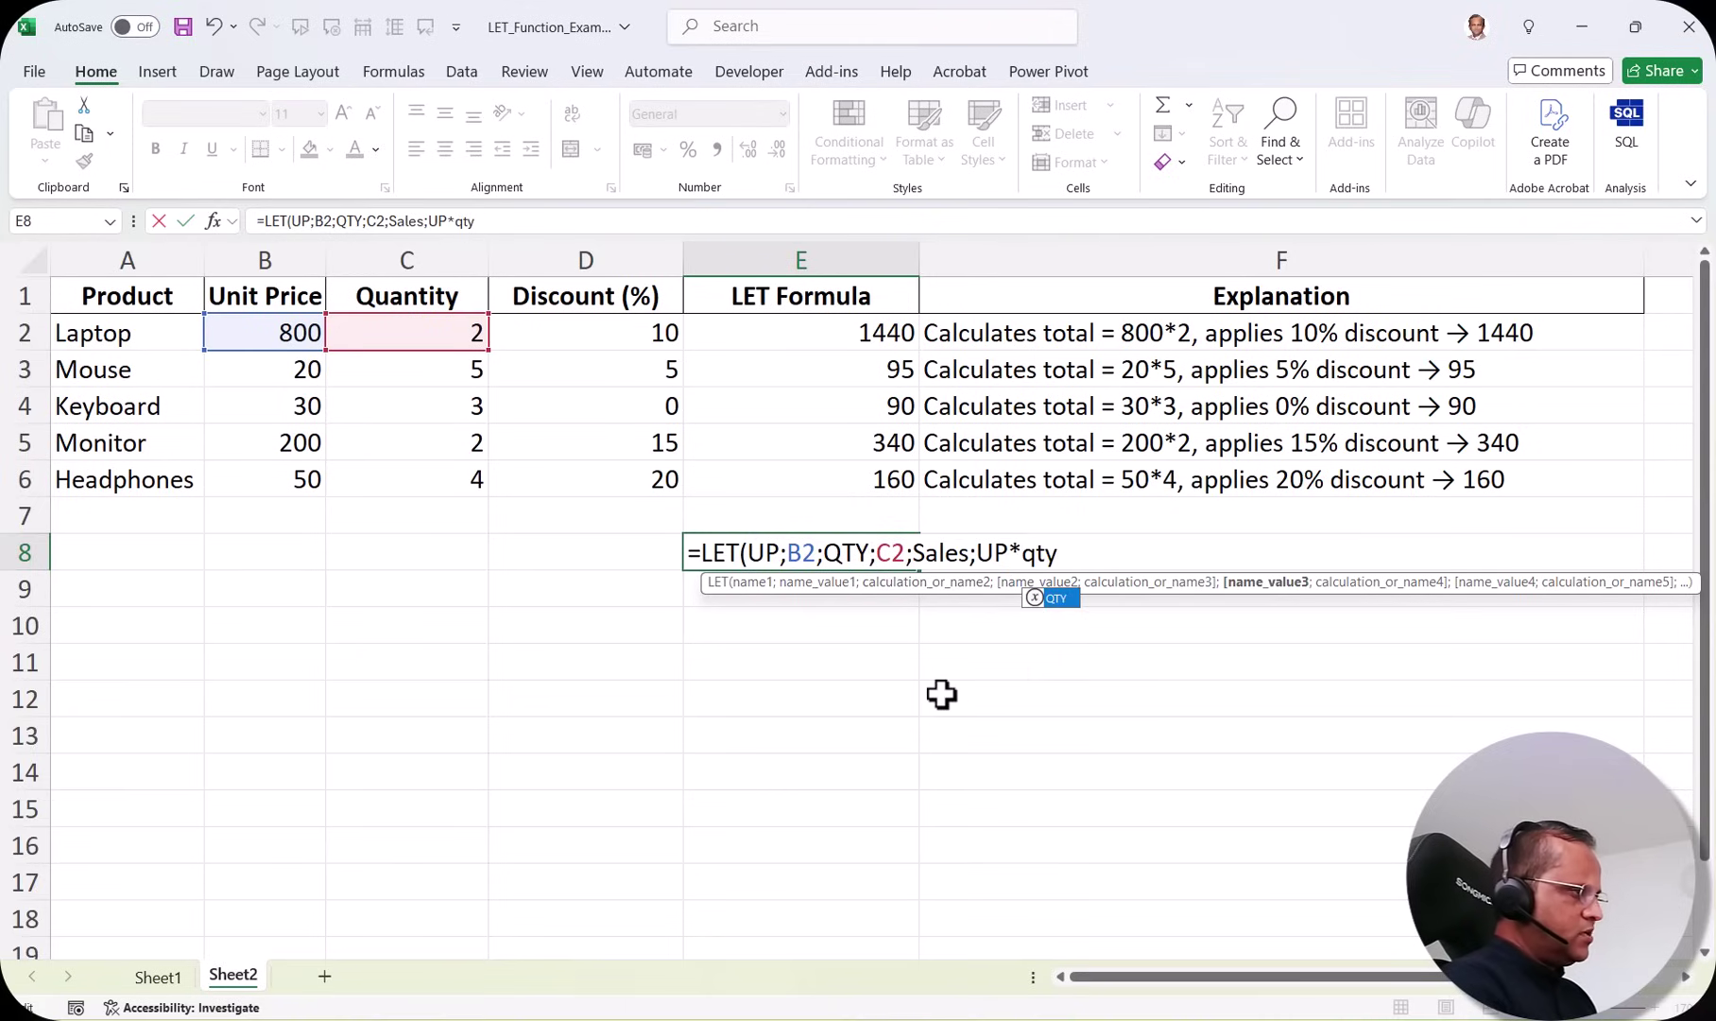
double_click(1056, 599)
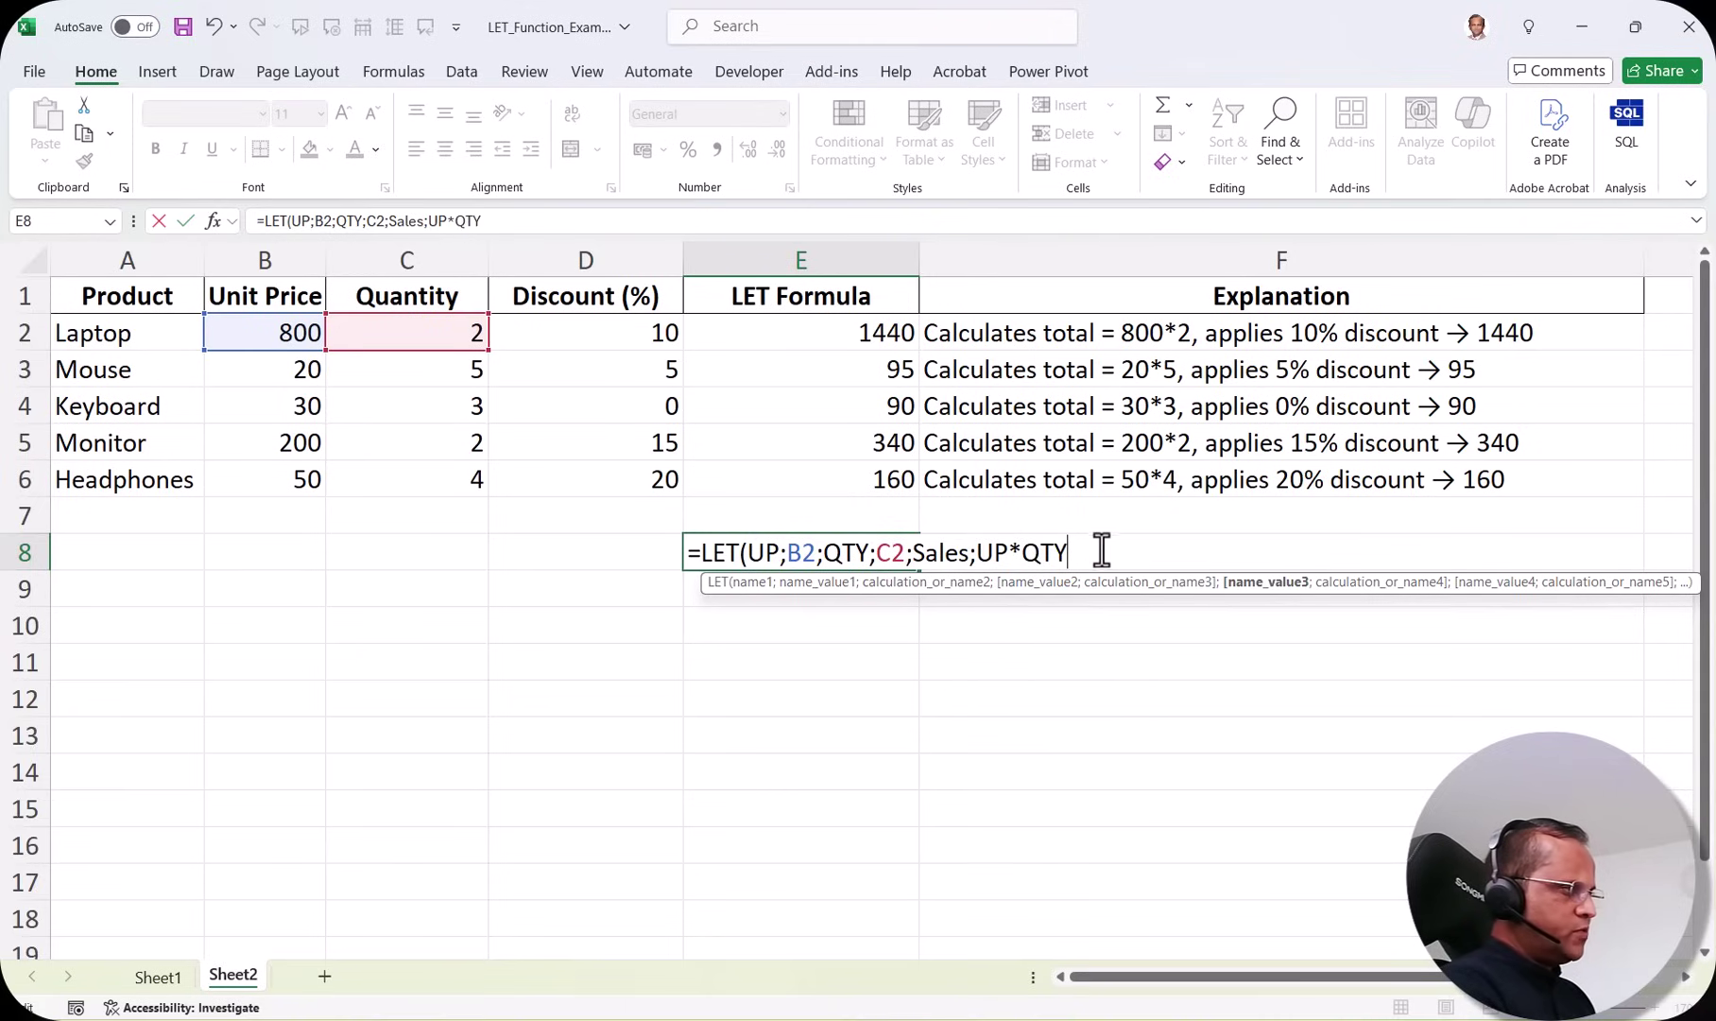
type(";")
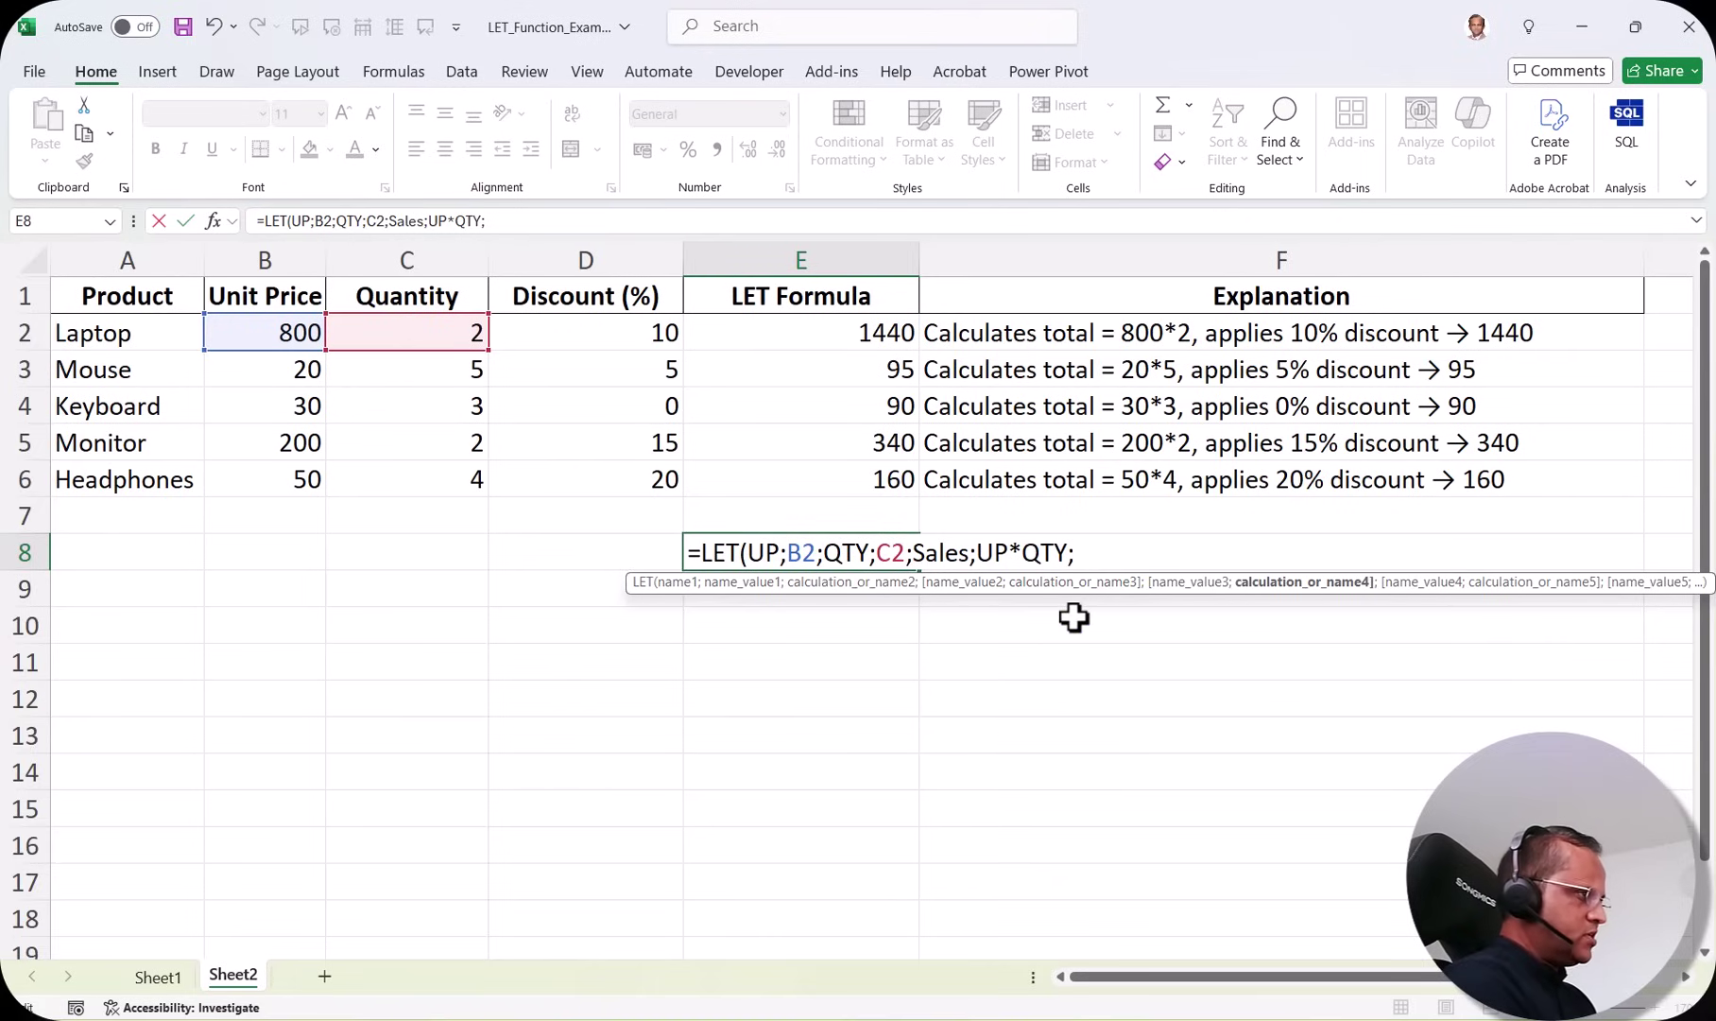
Add a variable DSC to the E8 LET formula, calculated as the laptop's discount D2/100
type("DSC;")
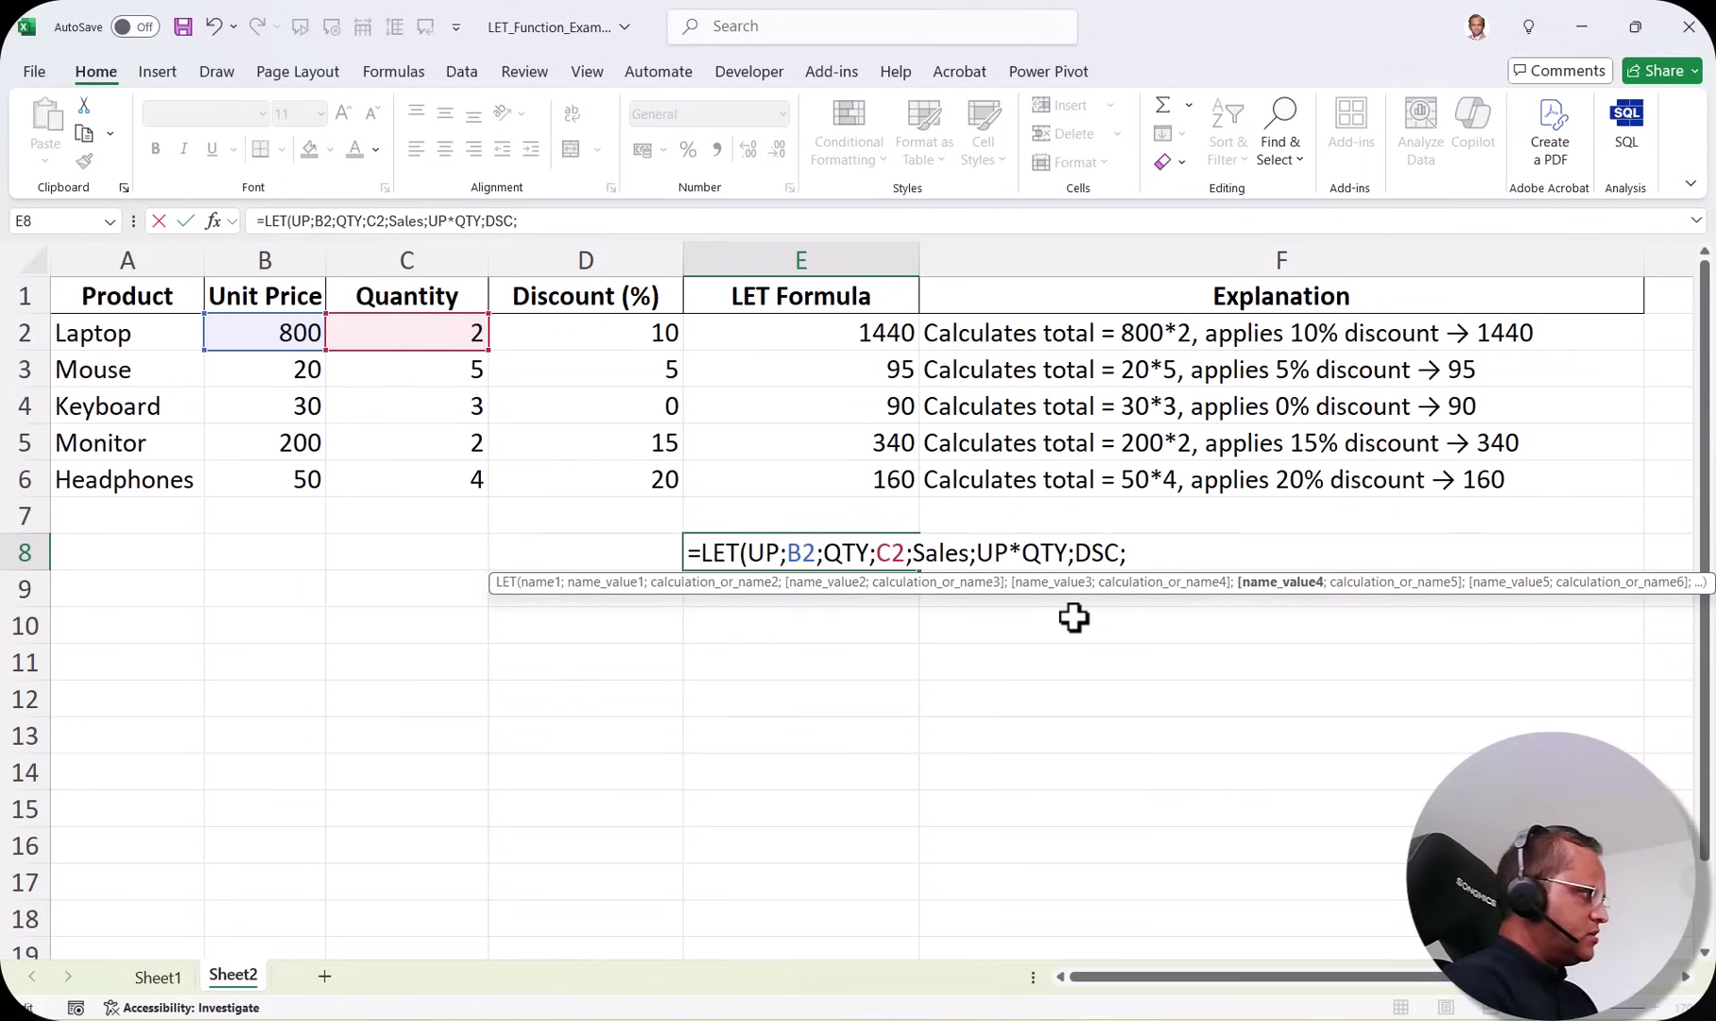
left_click(659, 334)
type("/100")
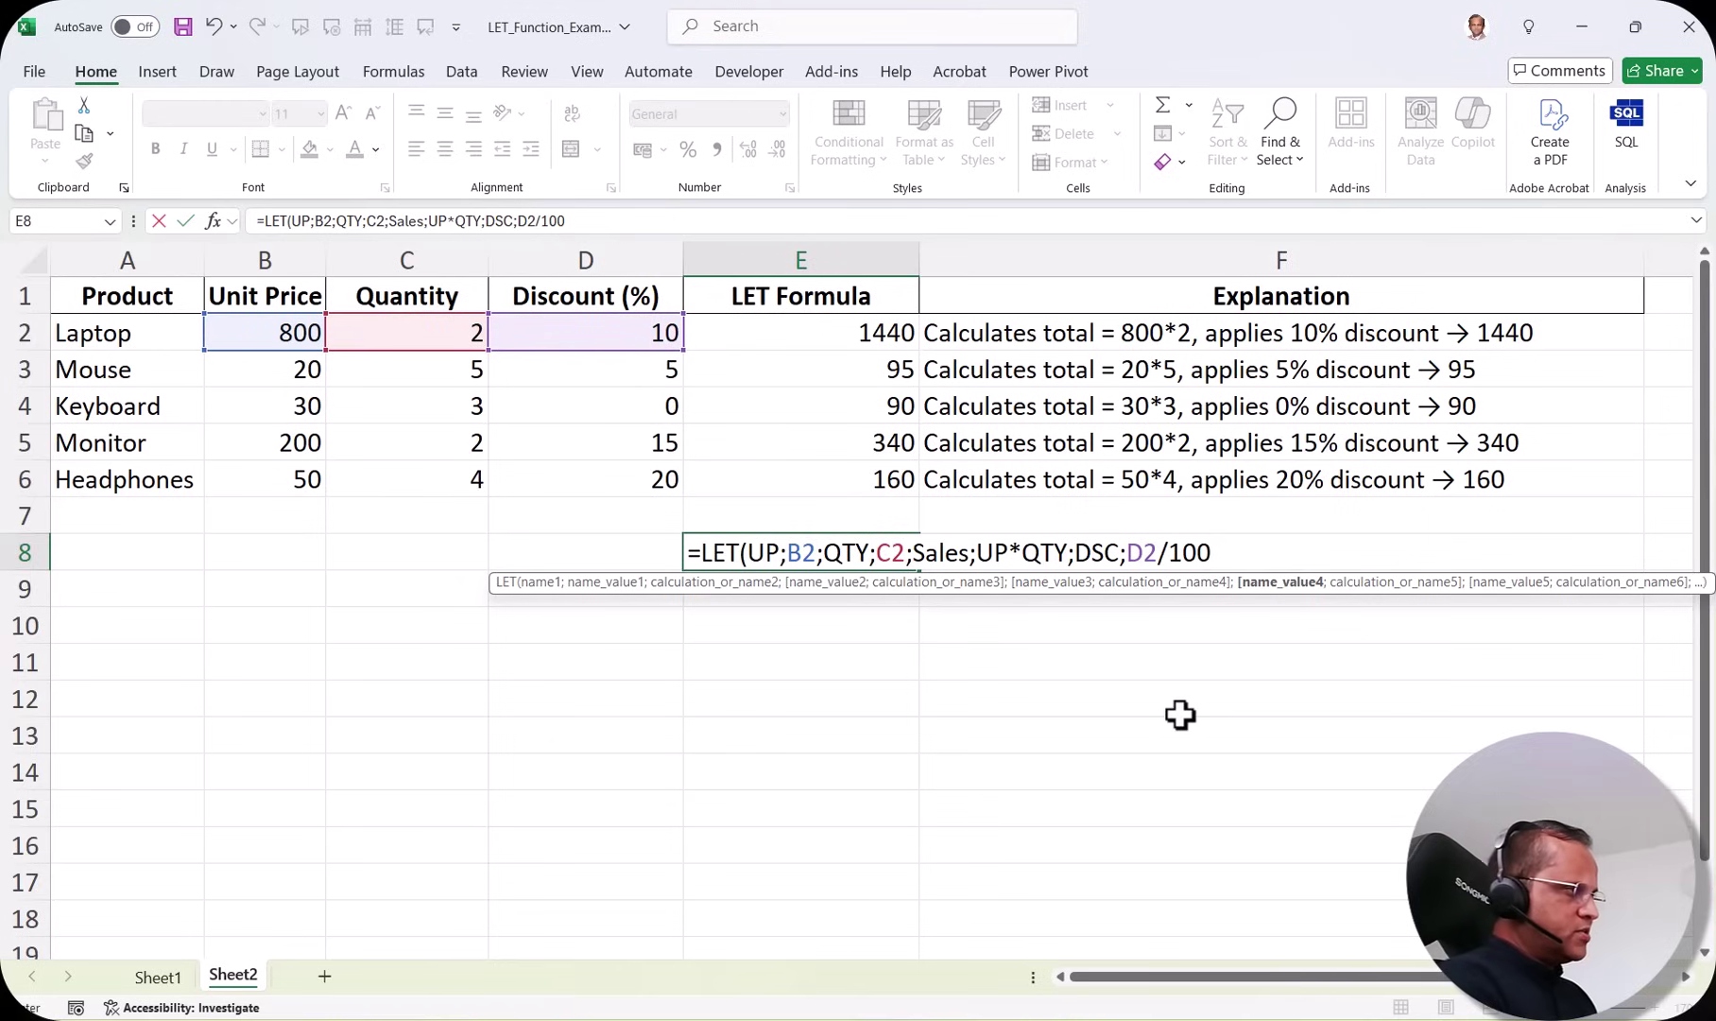
type(";")
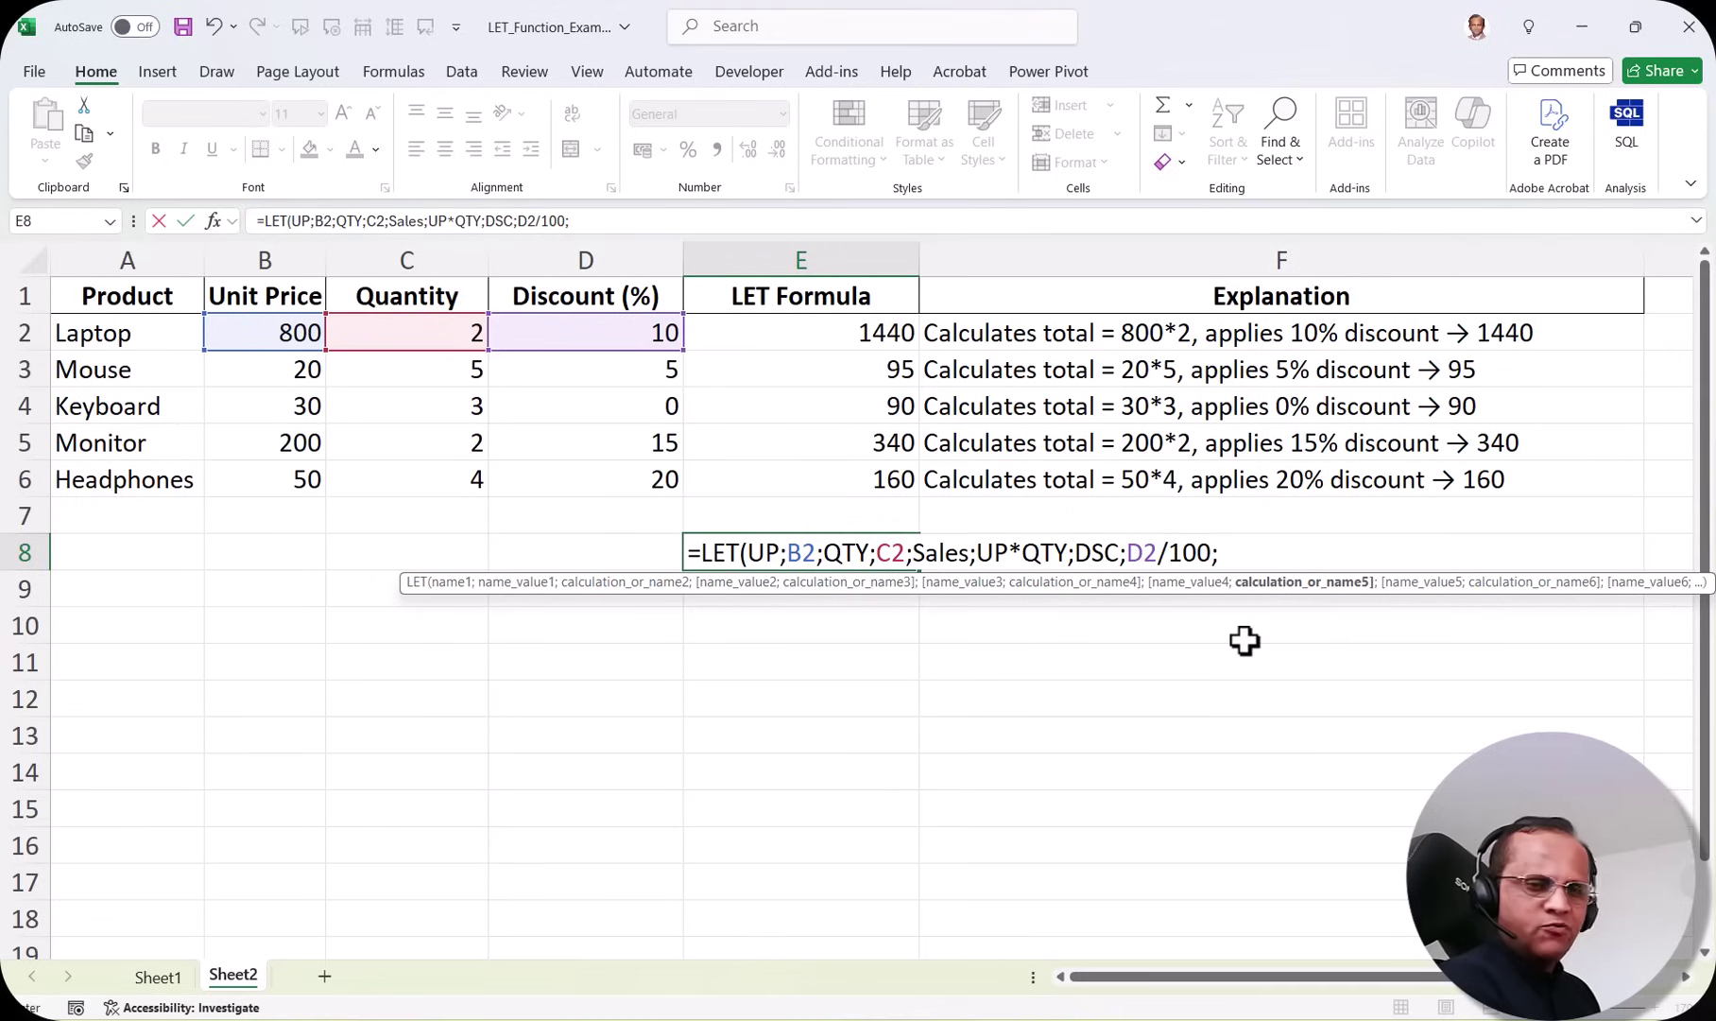
Finish the E8 LET formula with the final calculation Sales-DSC and enter it
type("Sales")
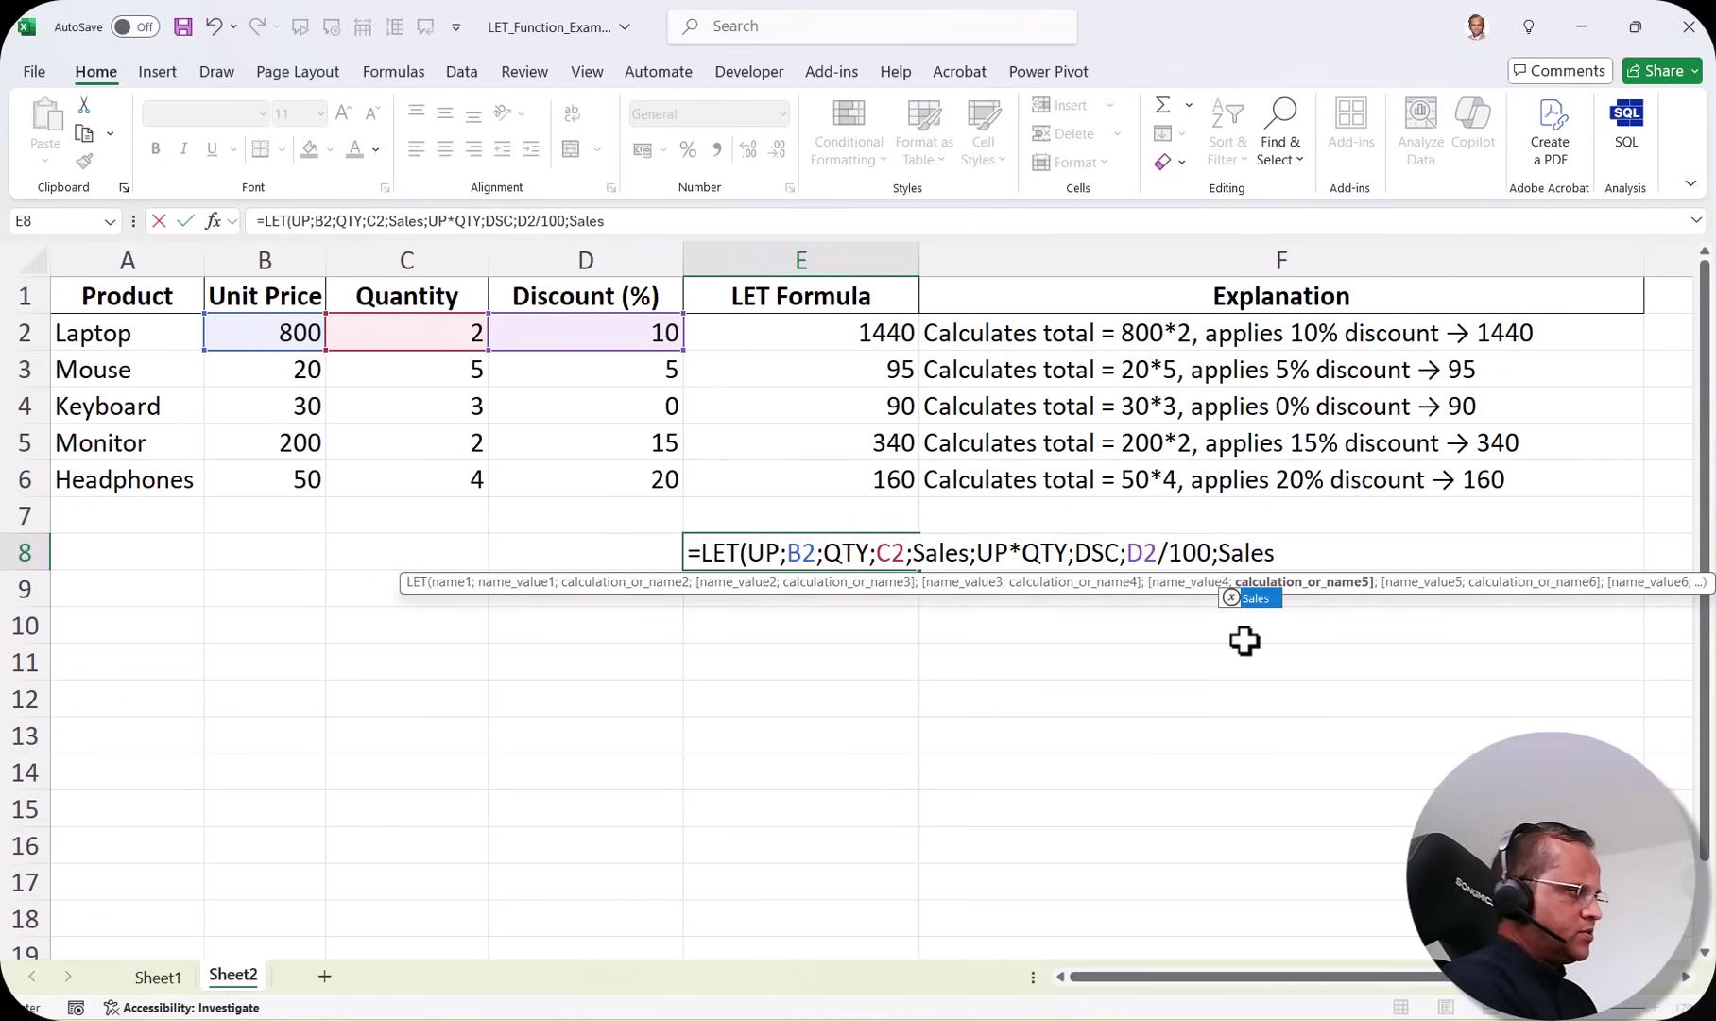
type("-DSC)")
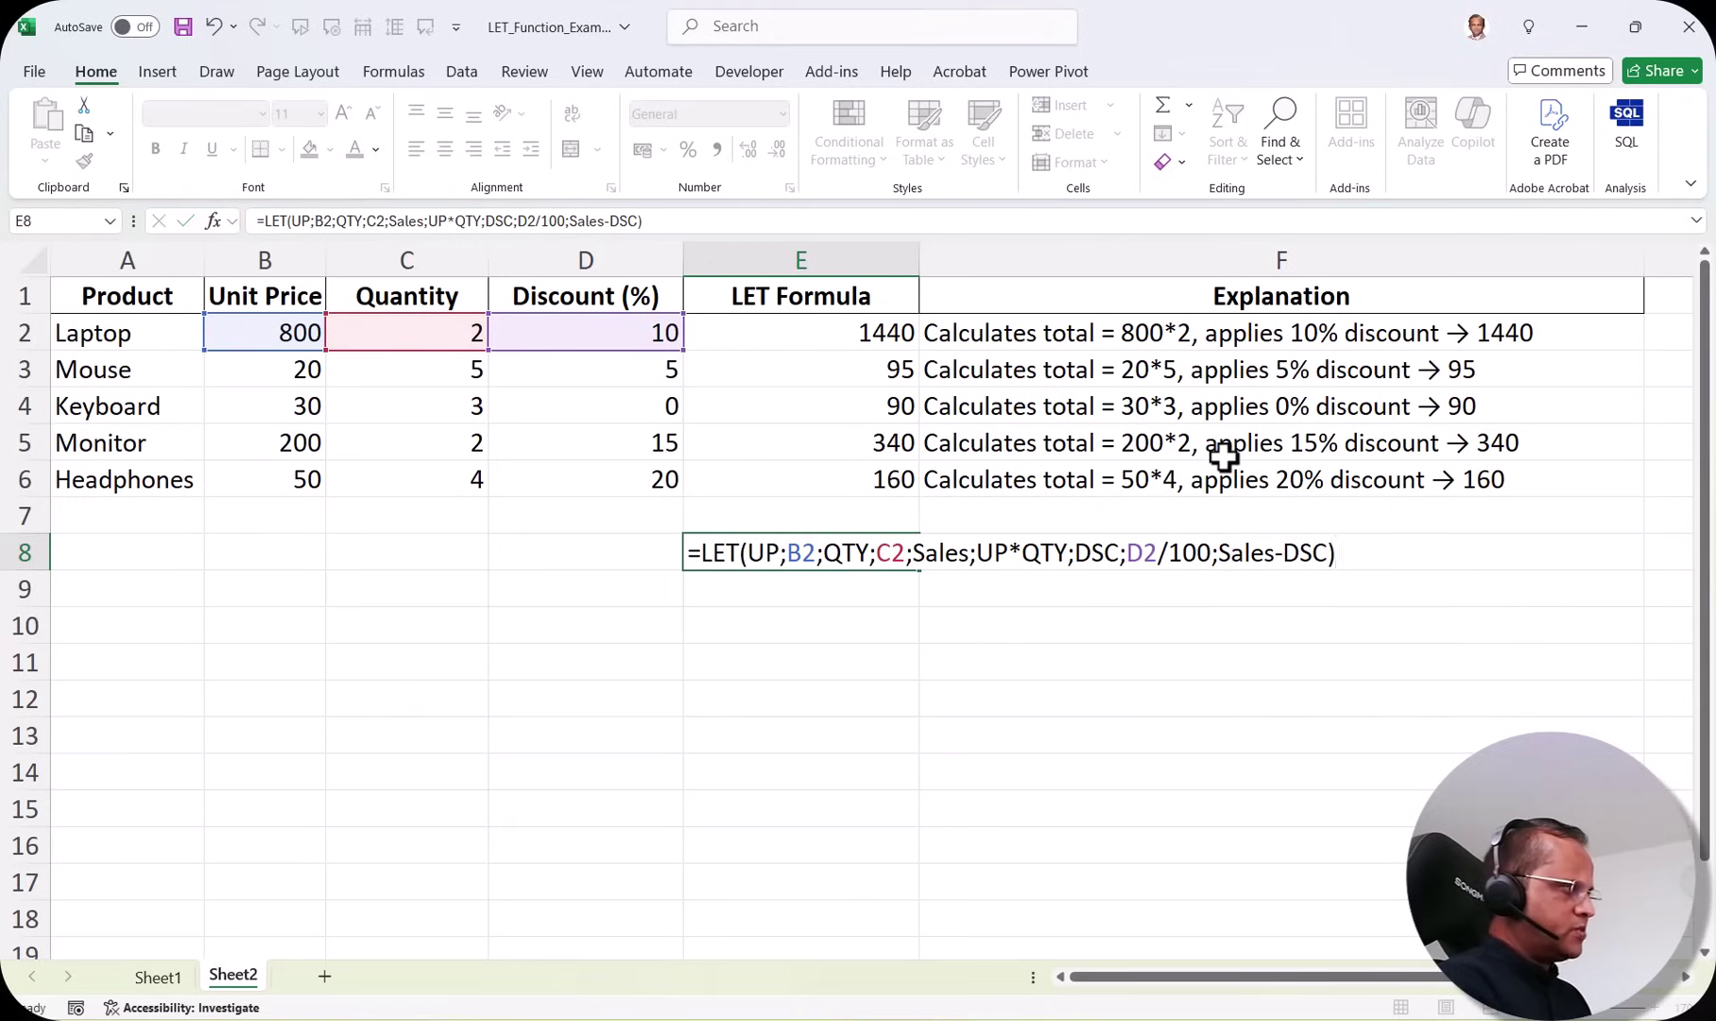
key("Return")
Change the final calculation of the E8 LET formula to Sales*(1-DSC)
left_click(832, 552)
double_click(832, 552)
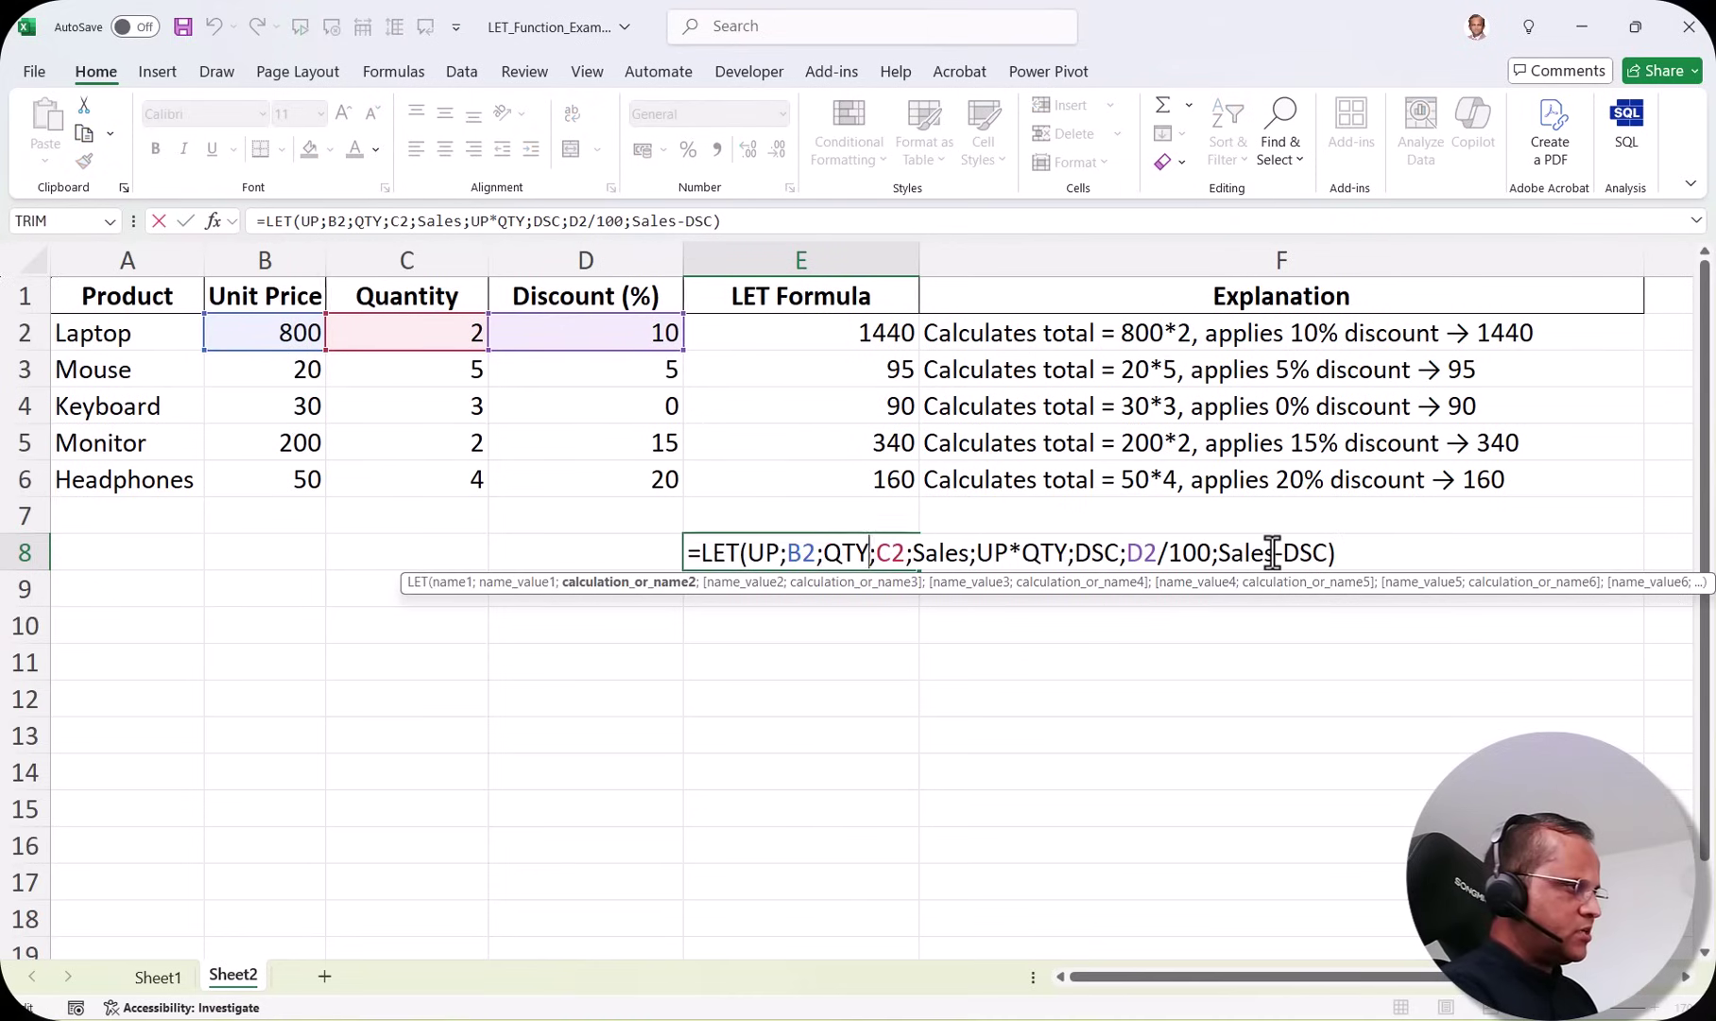
left_click(1269, 552)
type("*")
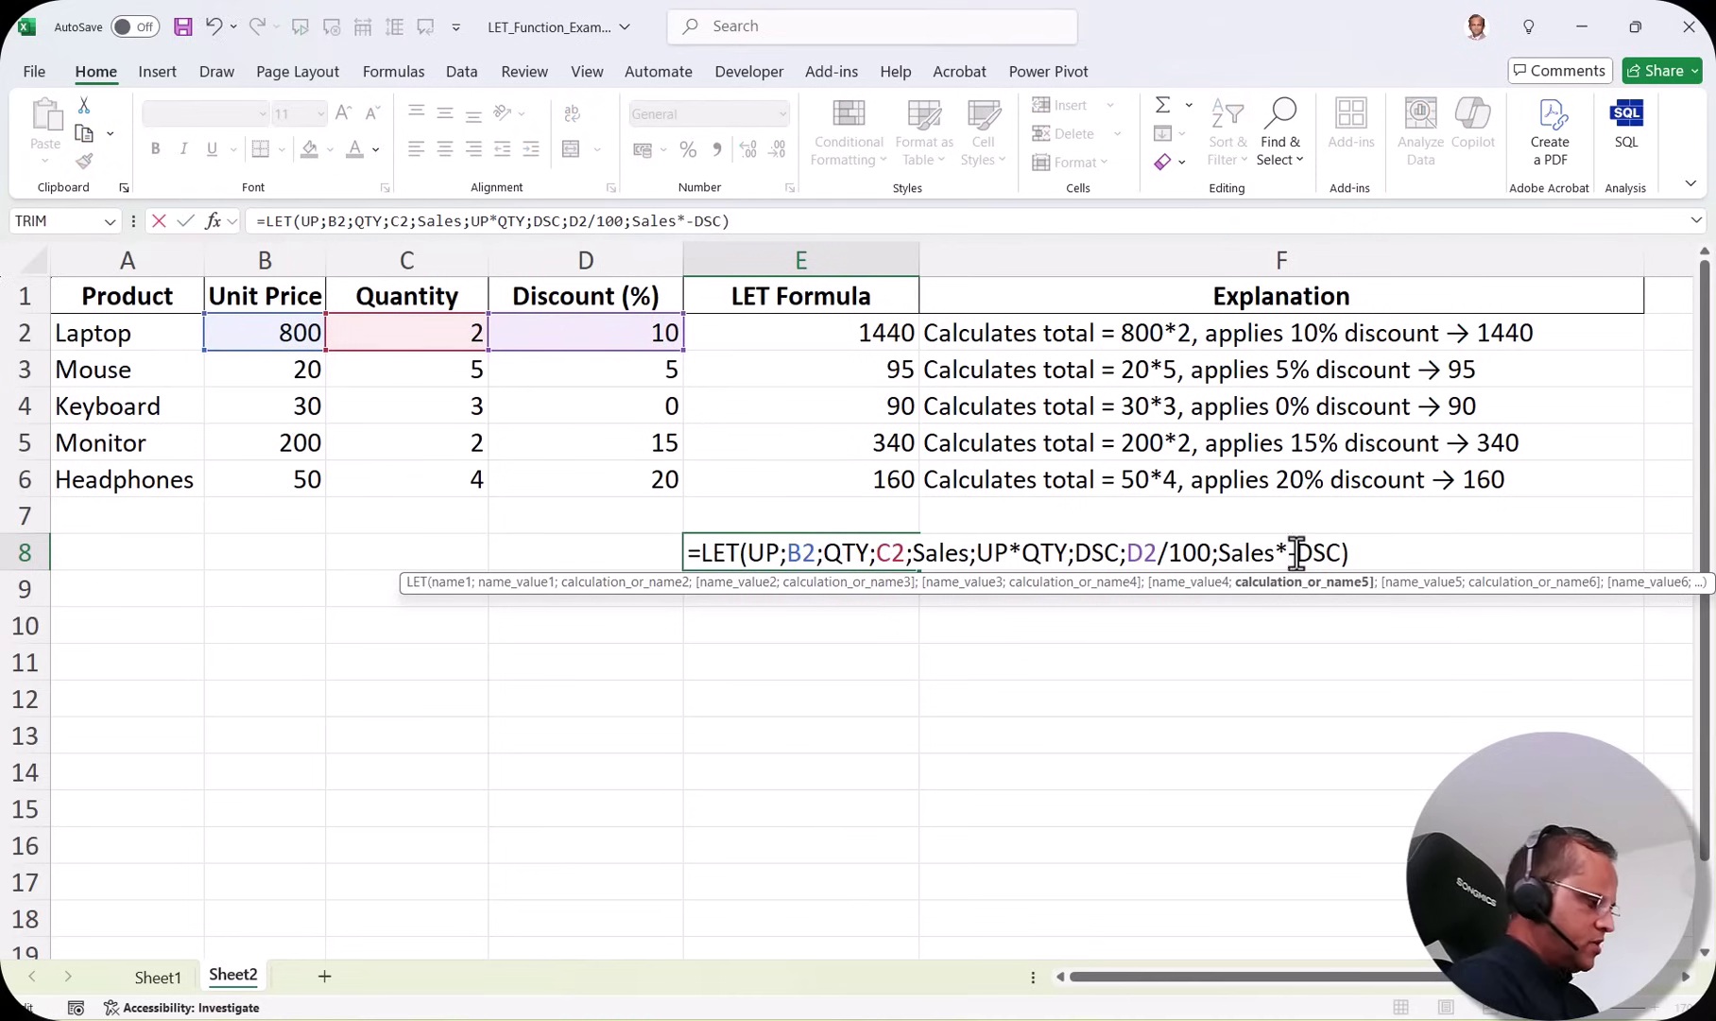
type("(1")
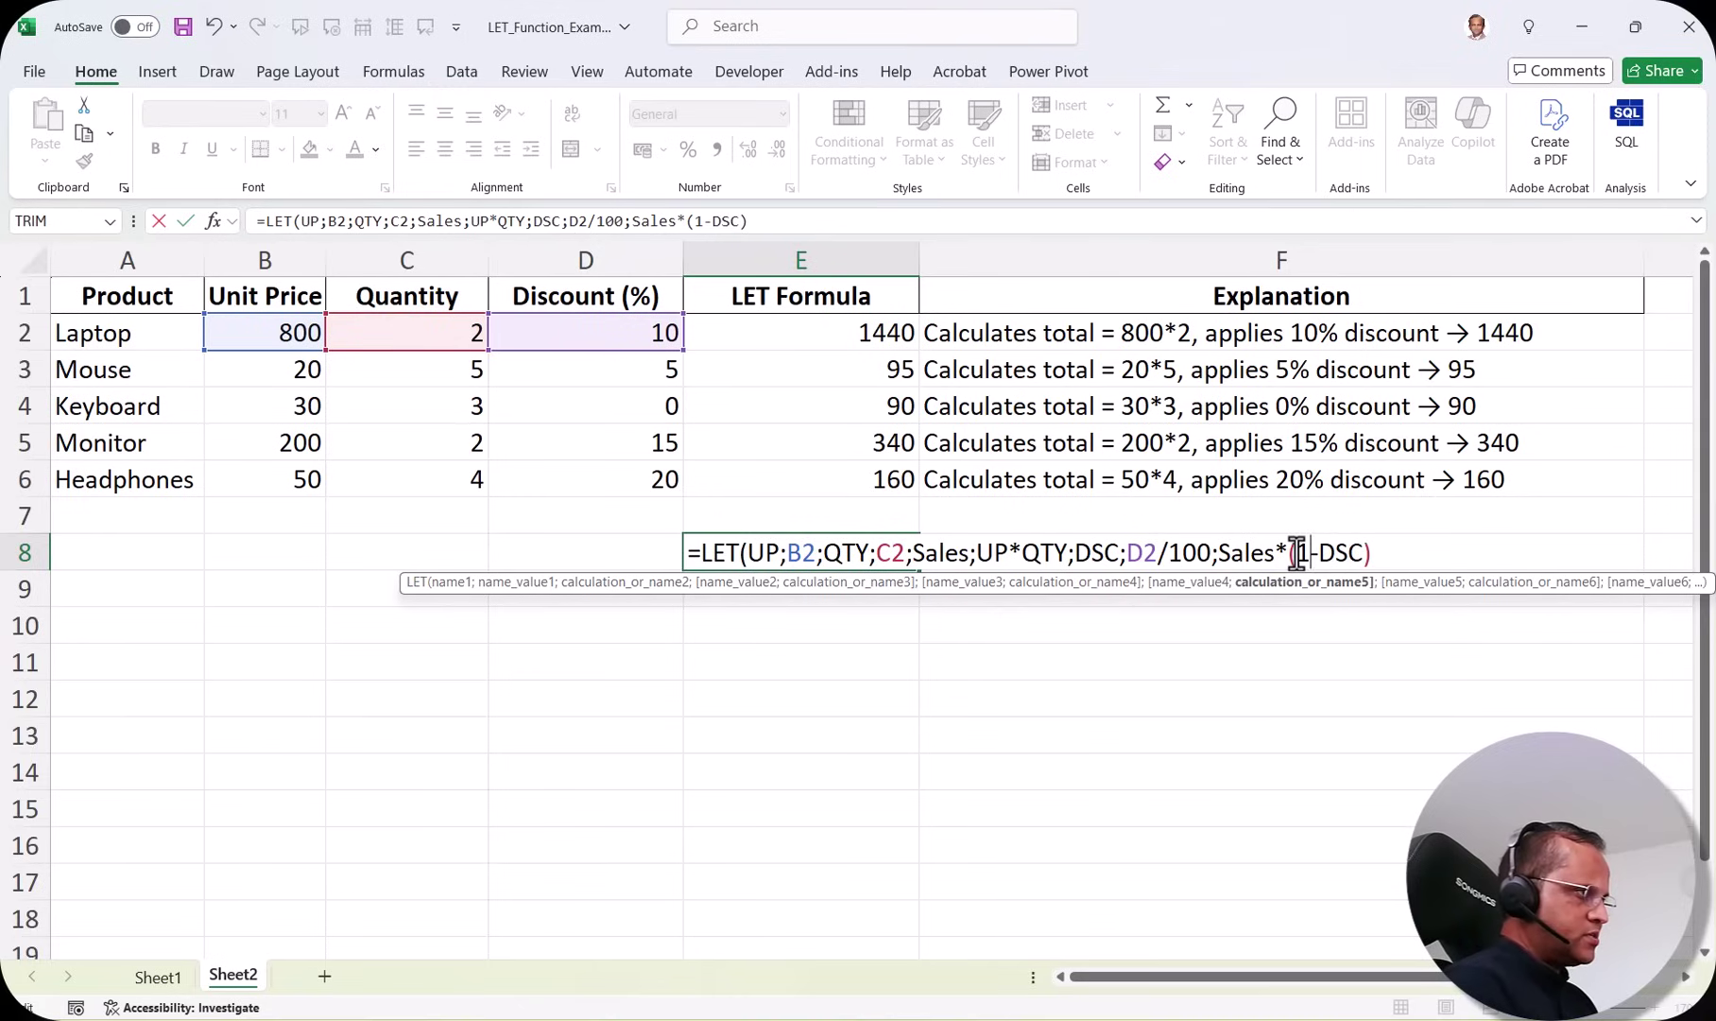
key("Right")
key("Right")
key("Right")
key("Right")
key("Right")
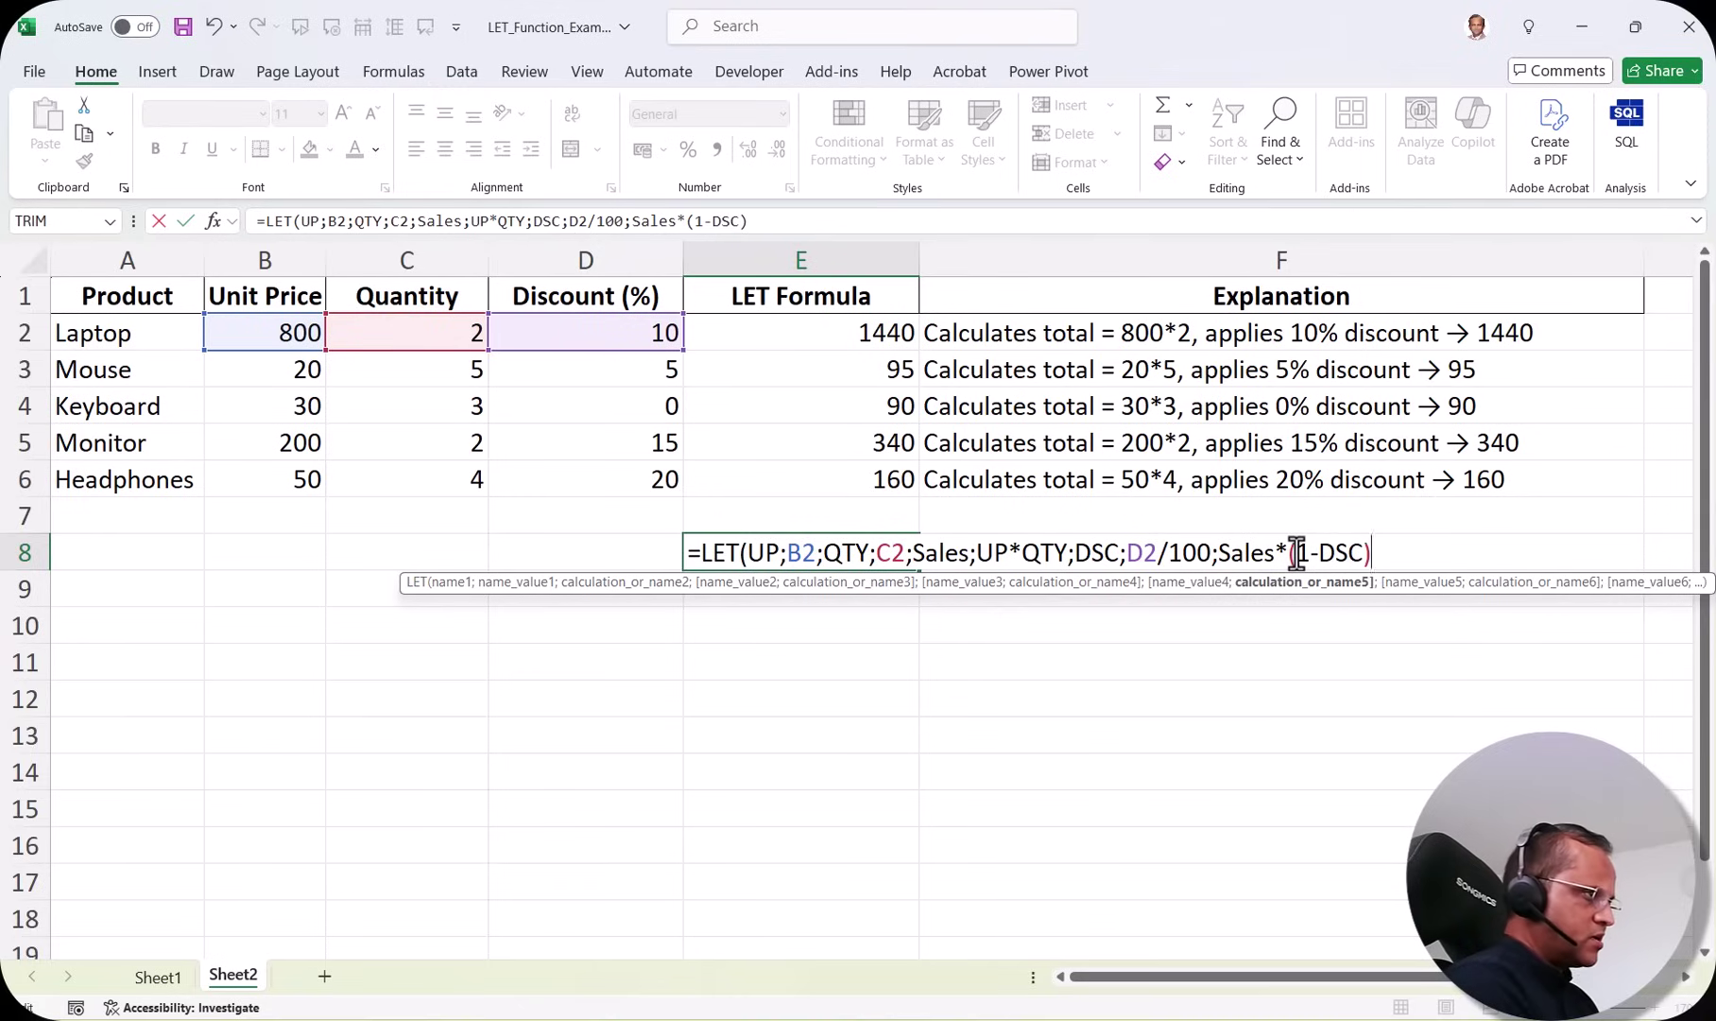
type(")")
key("Return")
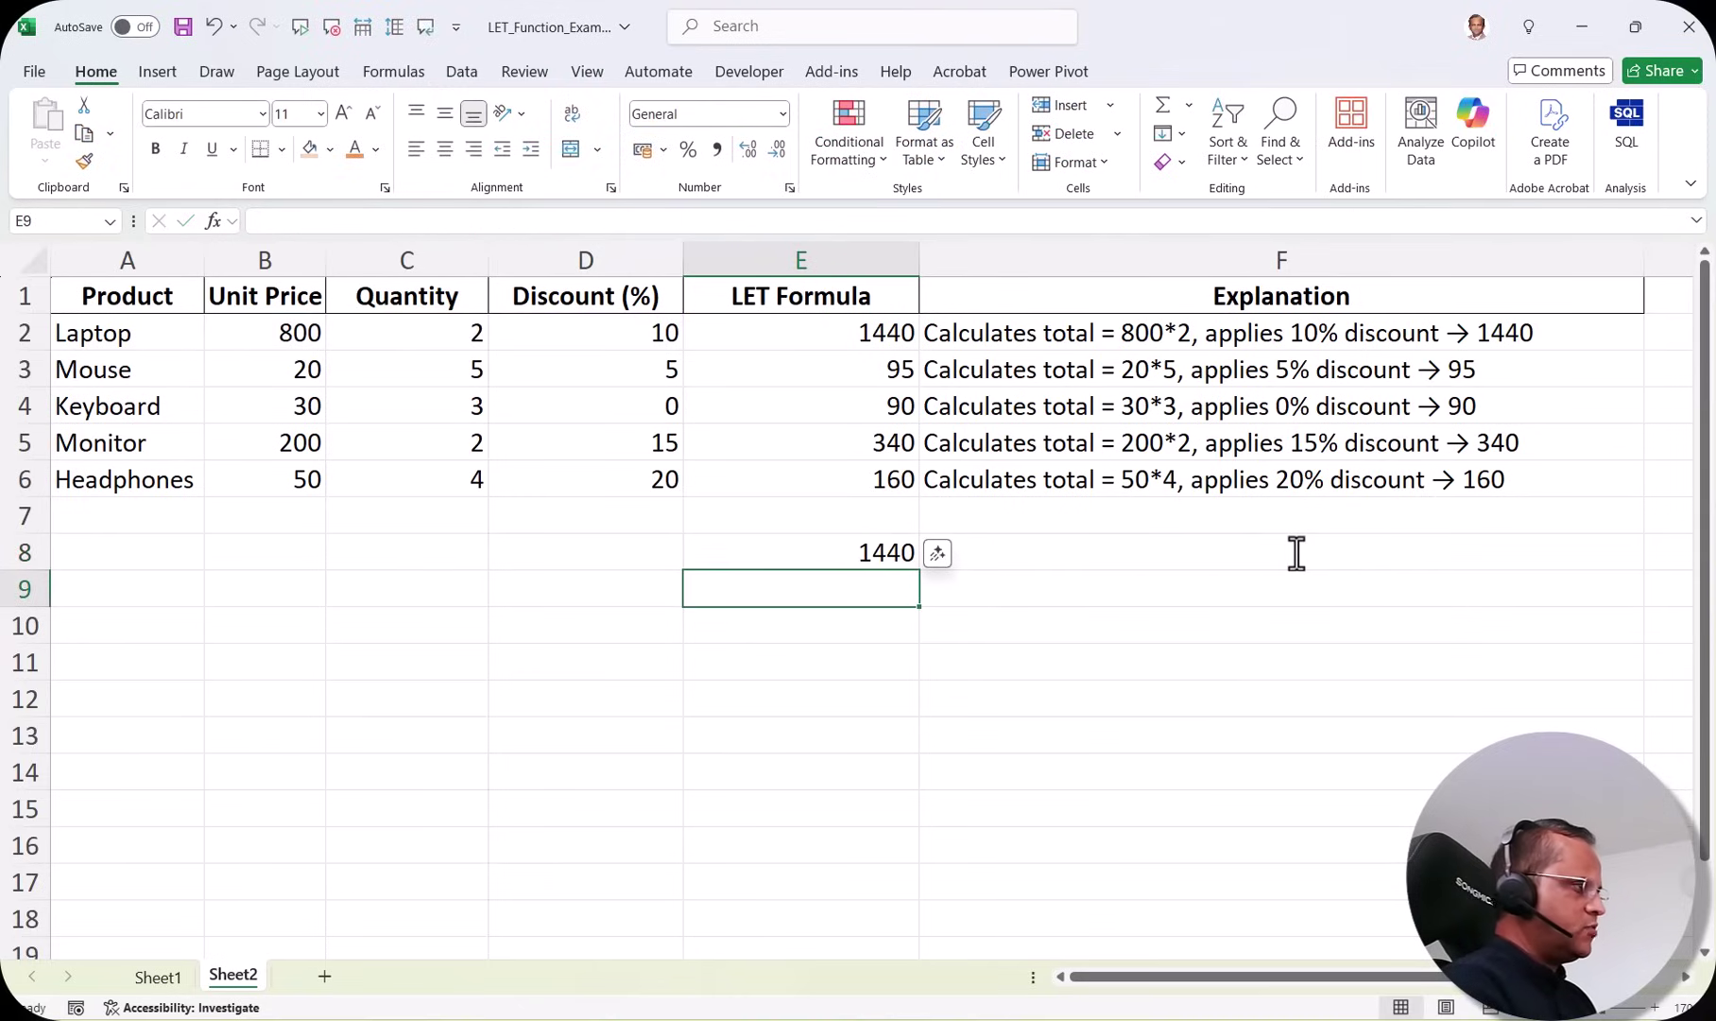
Review the variables and final calculation of the LET formula in E8 and compare it with the one in E2
left_click(831, 552)
double_click(851, 553)
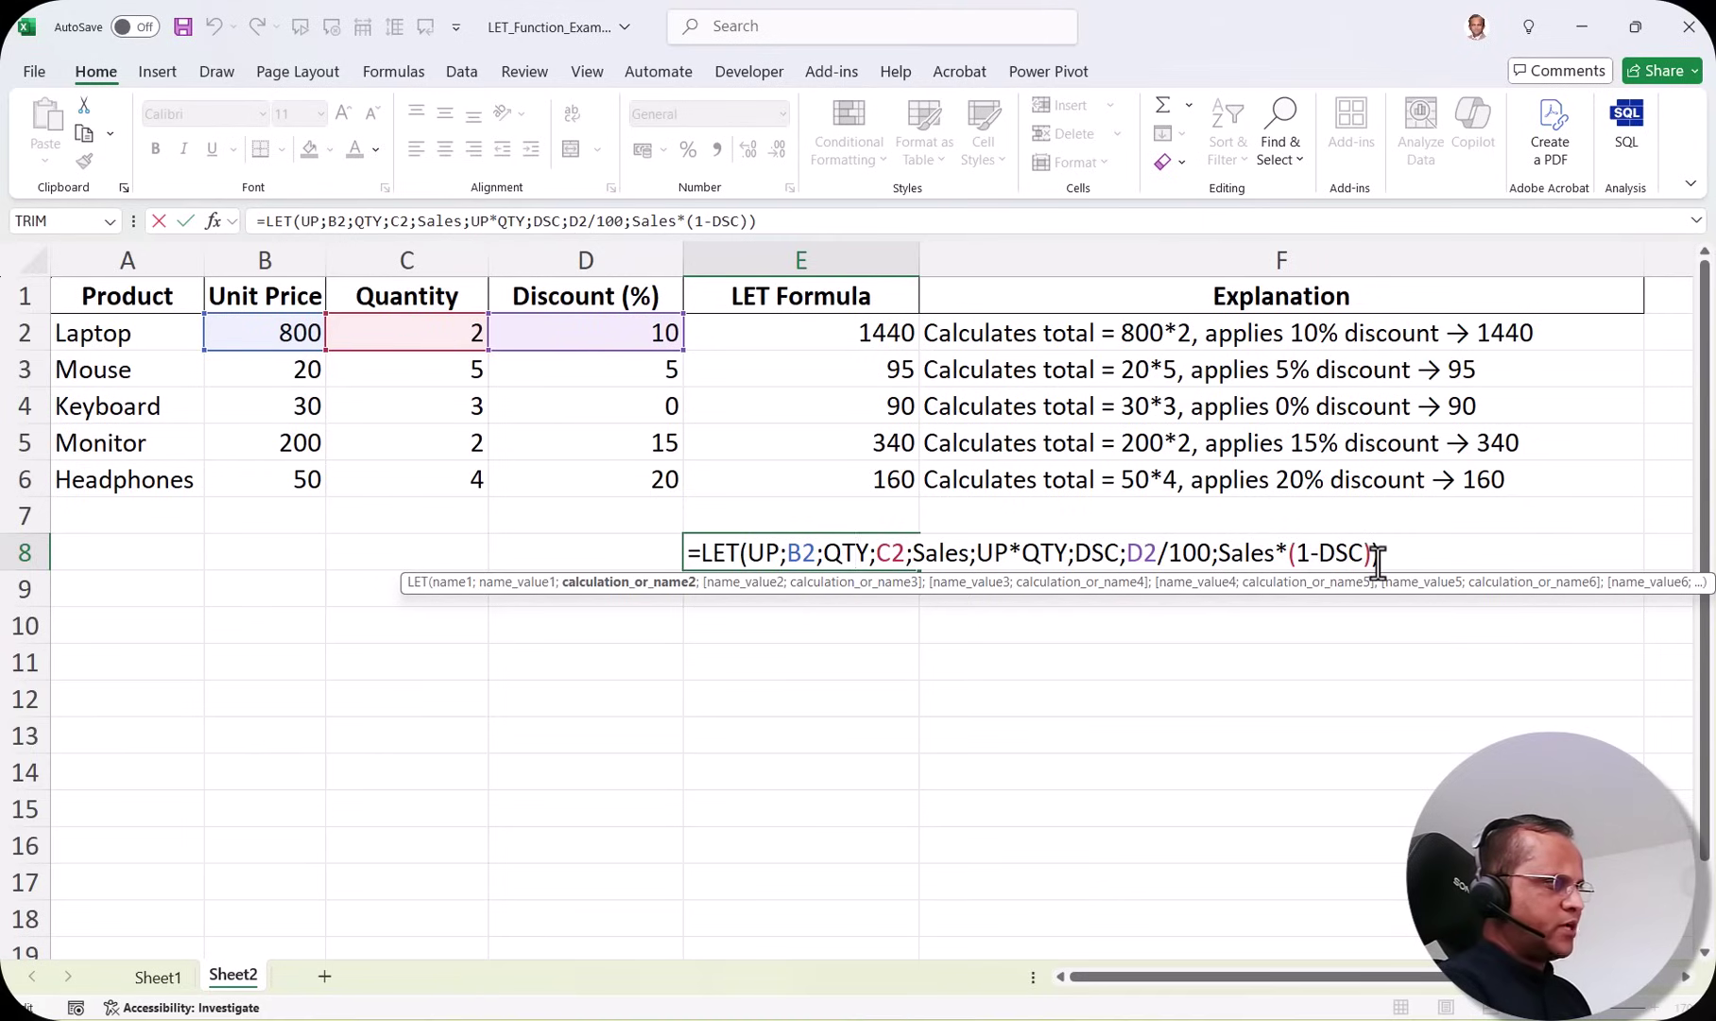
key("Return")
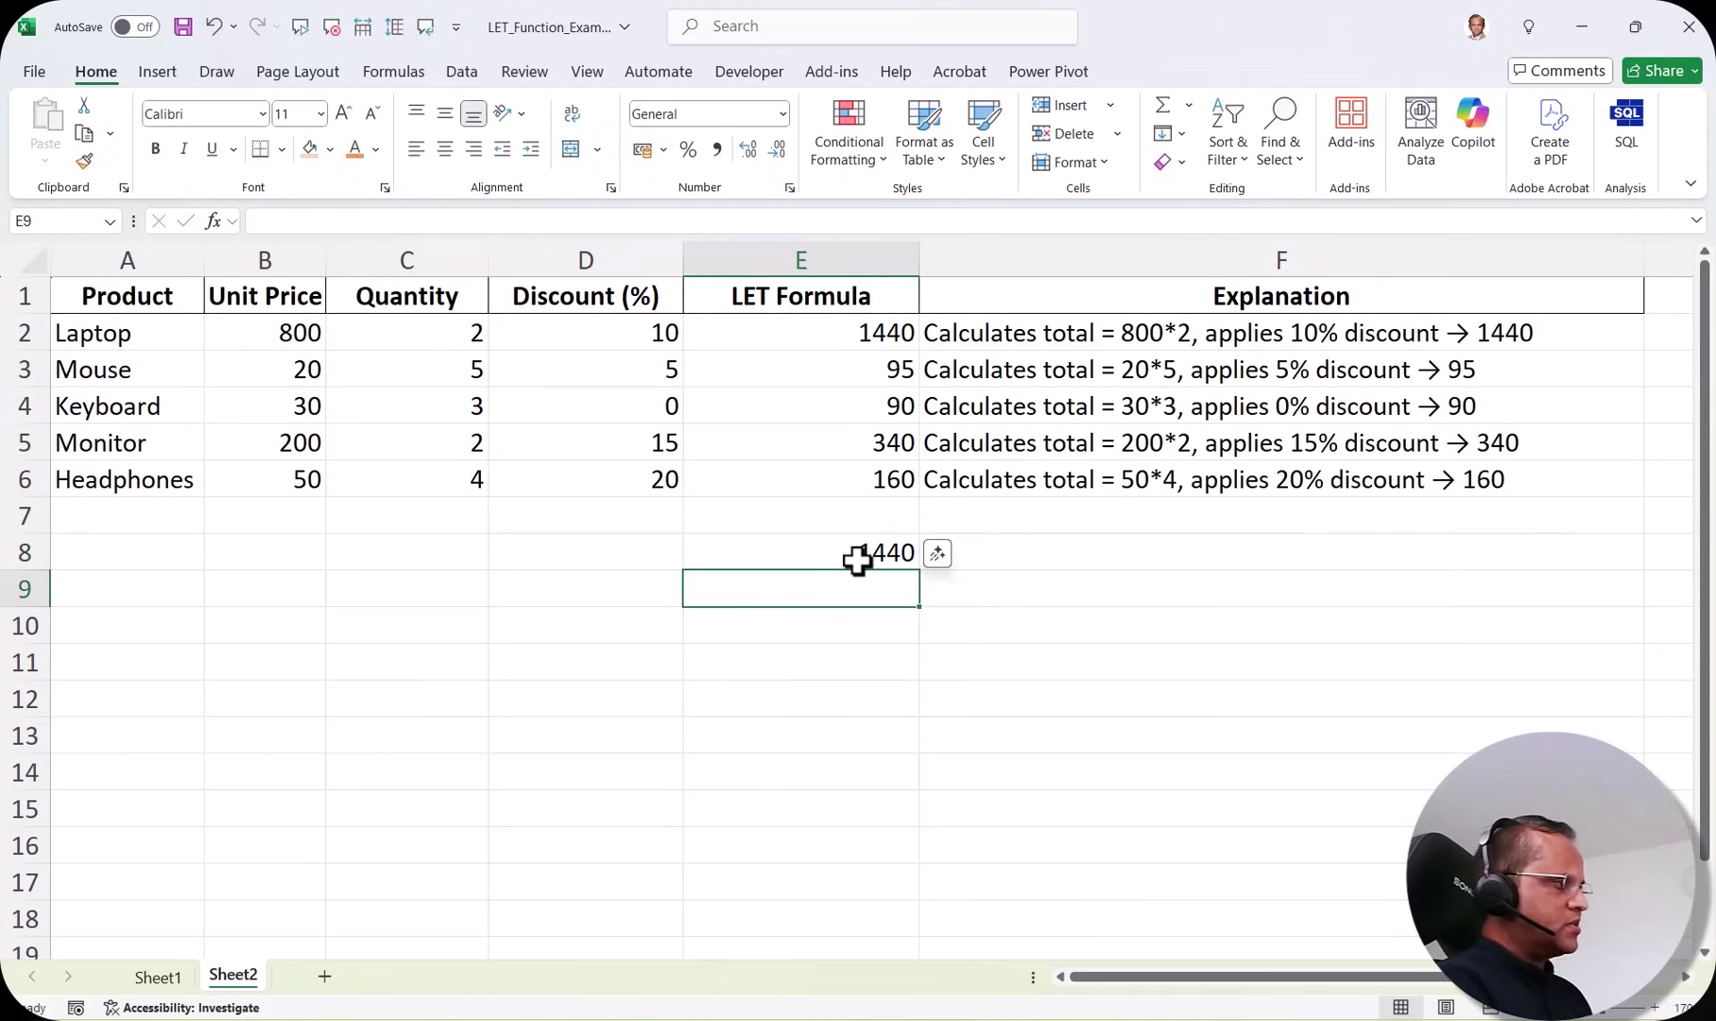
left_click(887, 563)
left_click(847, 333)
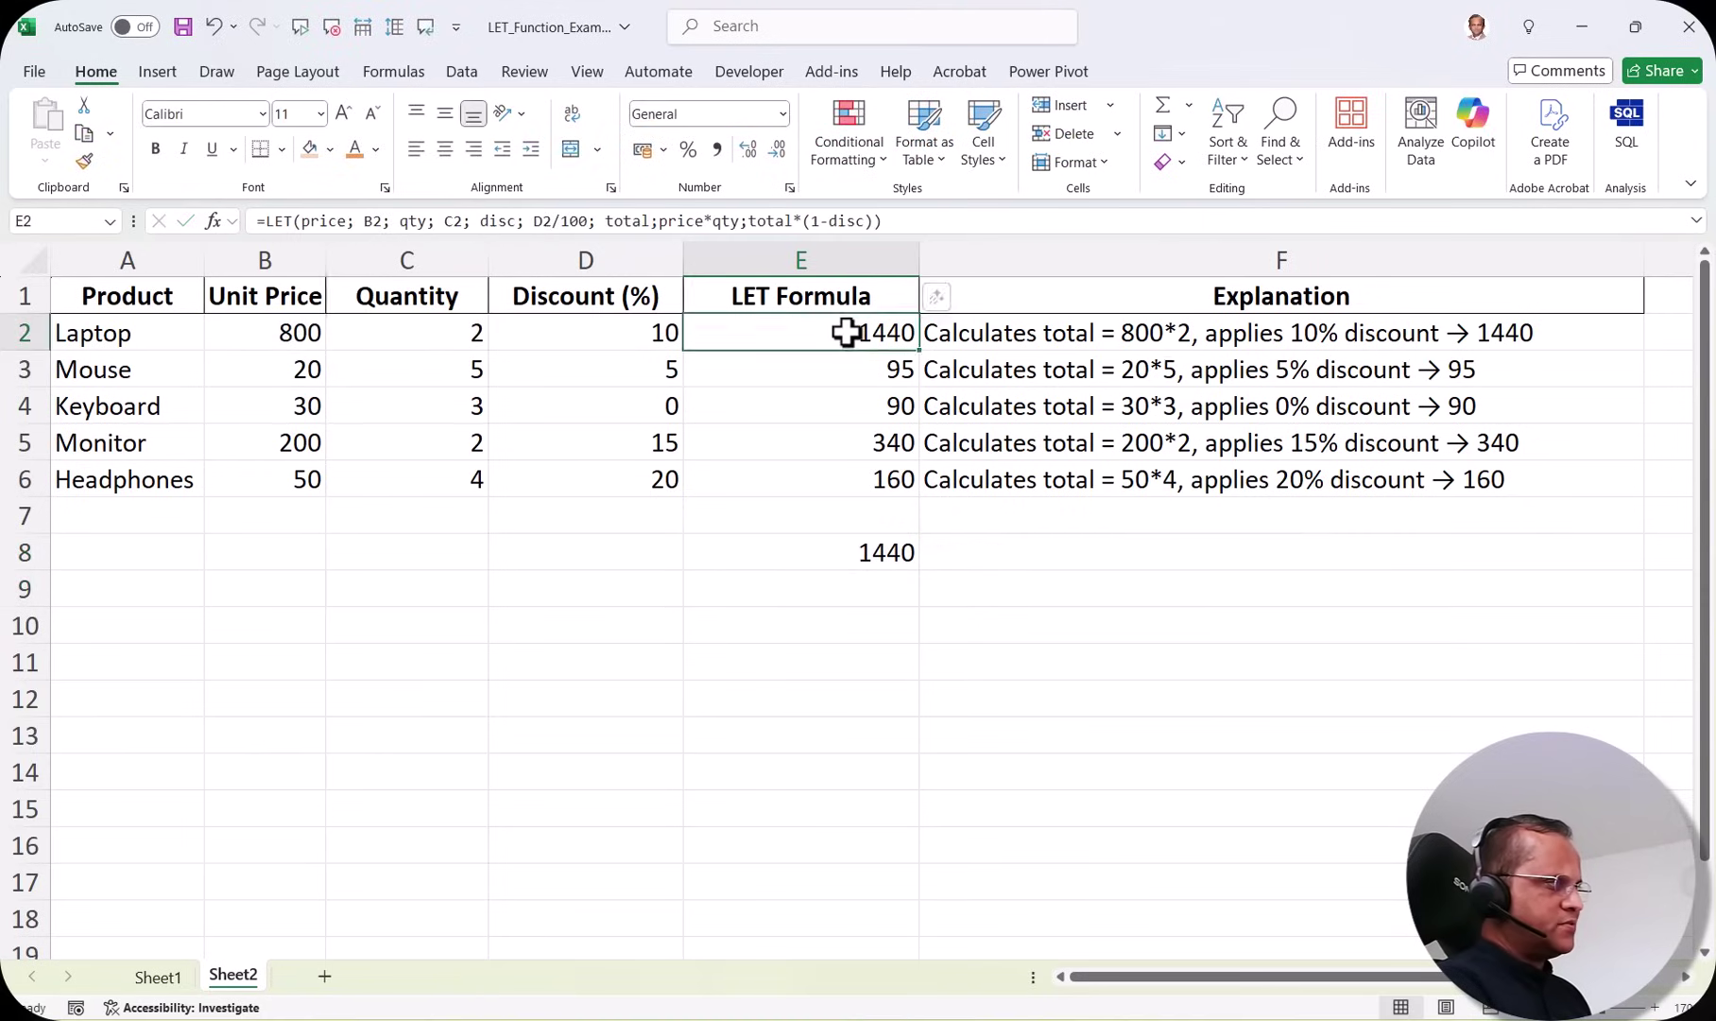
double_click(843, 553)
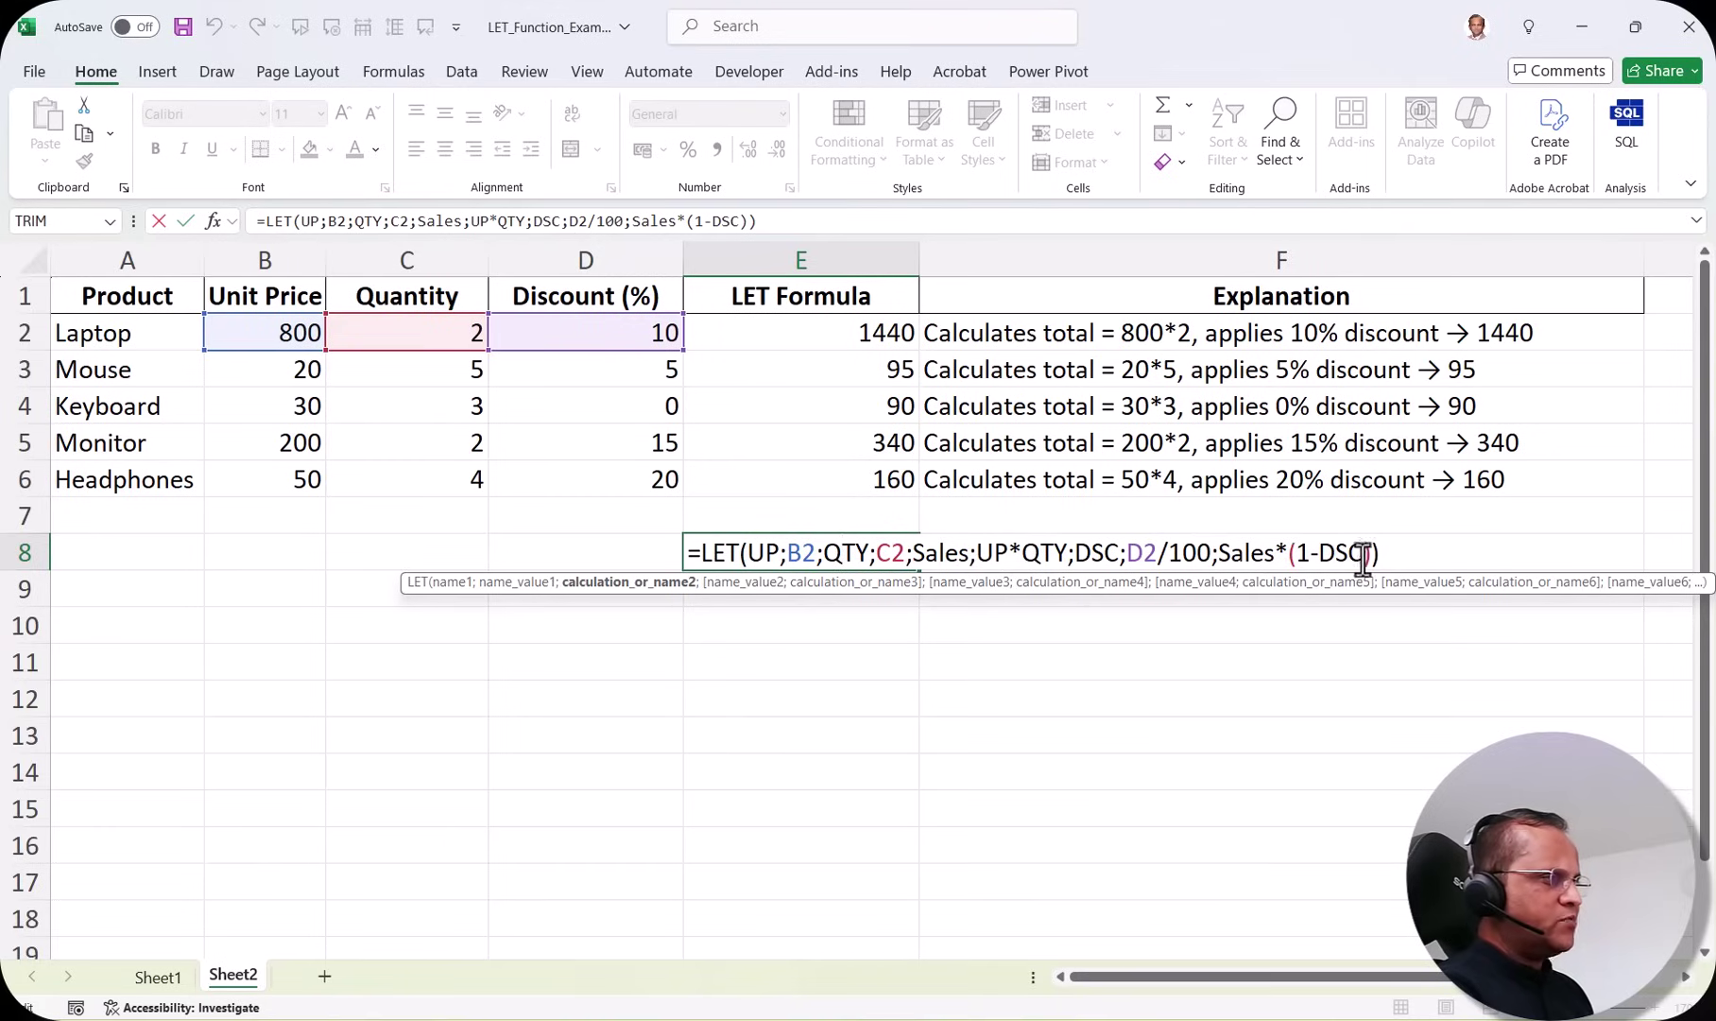
key("Return")
left_click(831, 561)
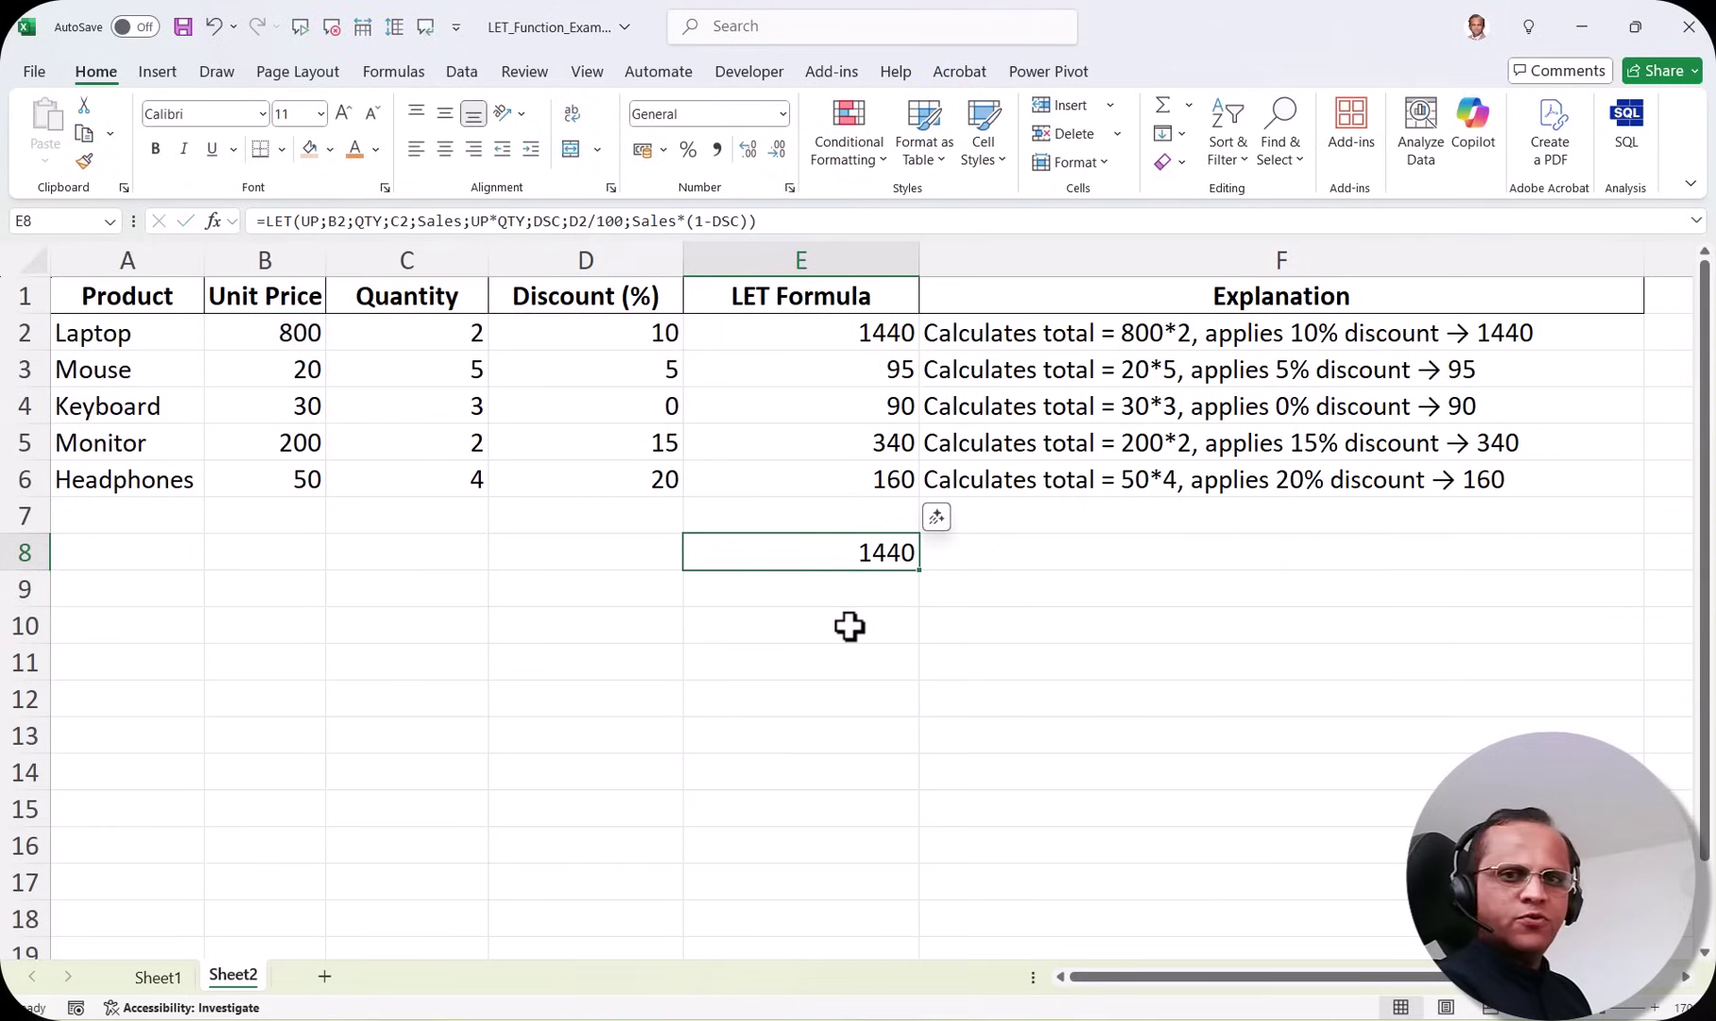